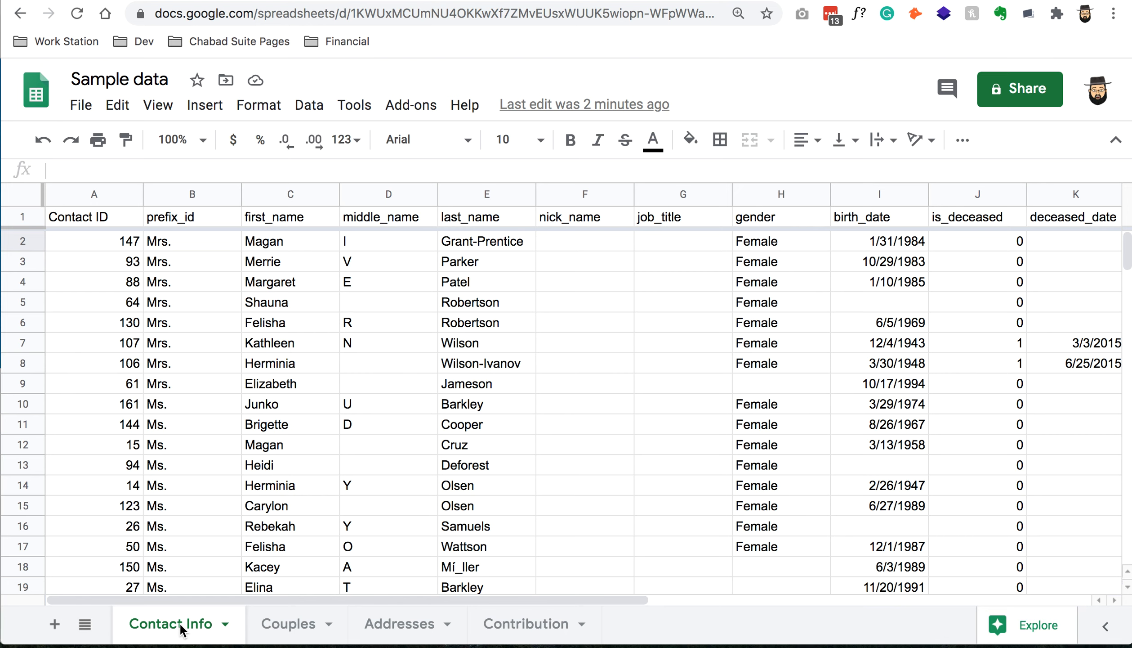
# Step: Rename the Contact Info sheet as Individuals
pyautogui.doubleClick(182, 625)
pyautogui.write('Individuals')
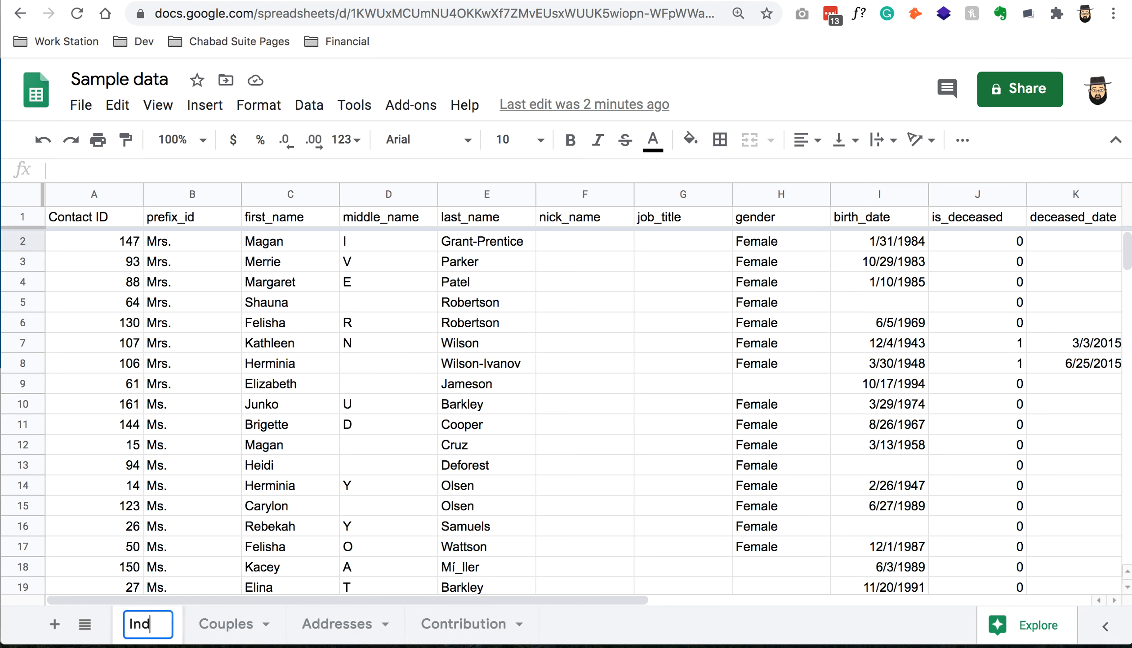
pyautogui.click(282, 624)
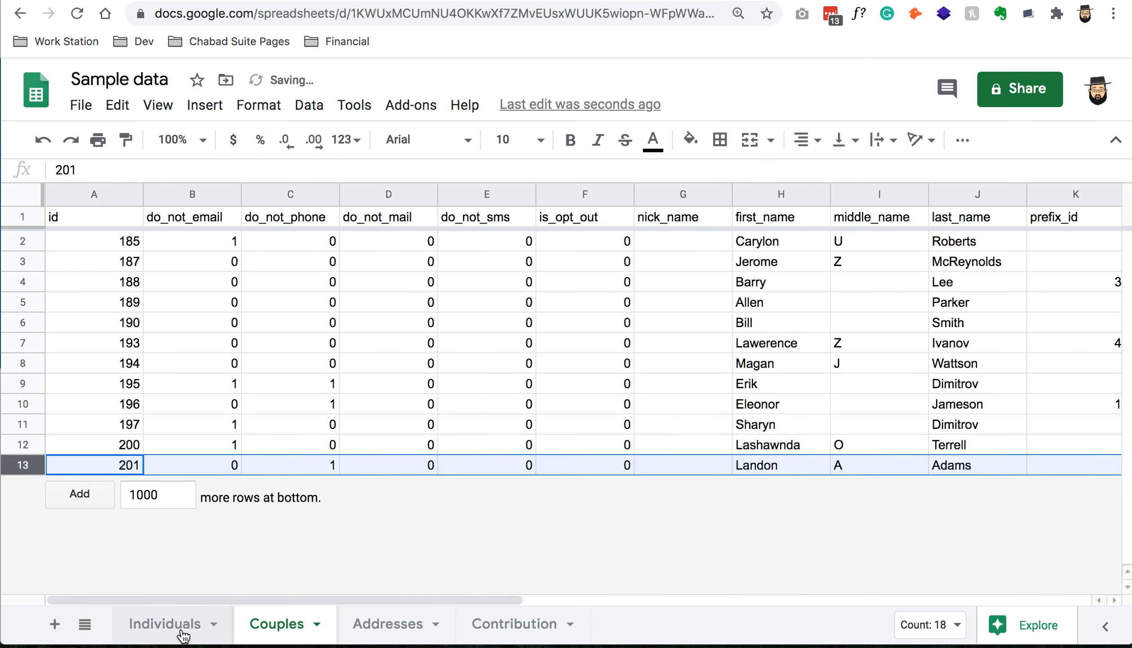
# Step: Look through the Individuals, Couples, Addresses and Contribution sheets, scanning the address records from end to end
pyautogui.click(214, 635)
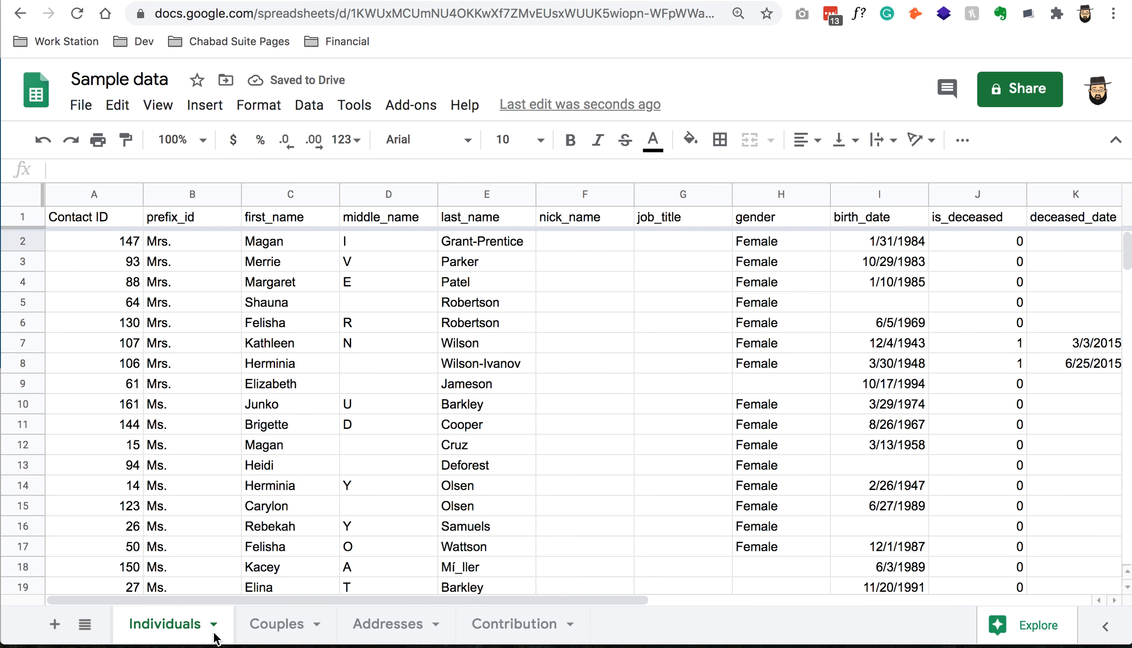
pyautogui.click(263, 639)
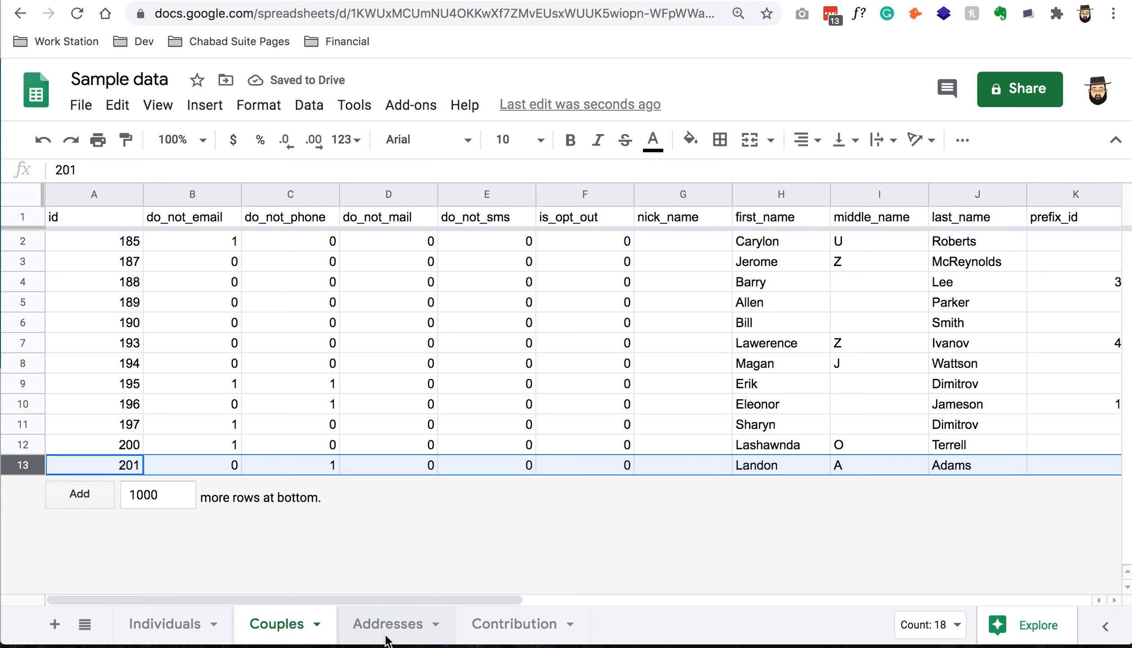
pyautogui.click(386, 638)
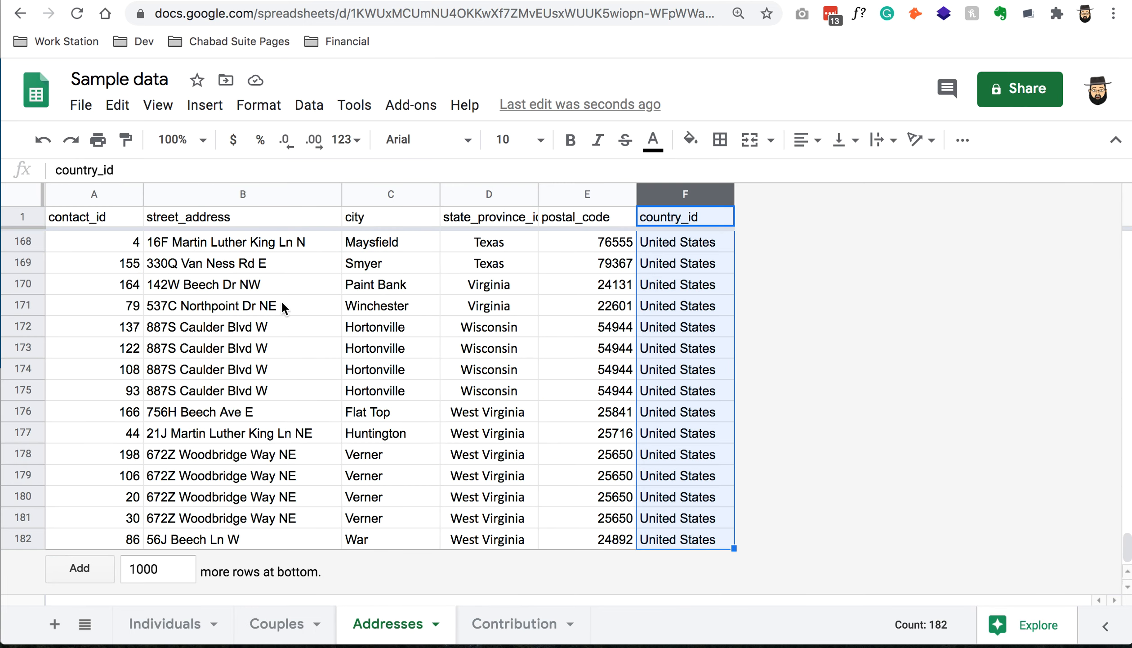
pyautogui.scroll(20, 199, 375)
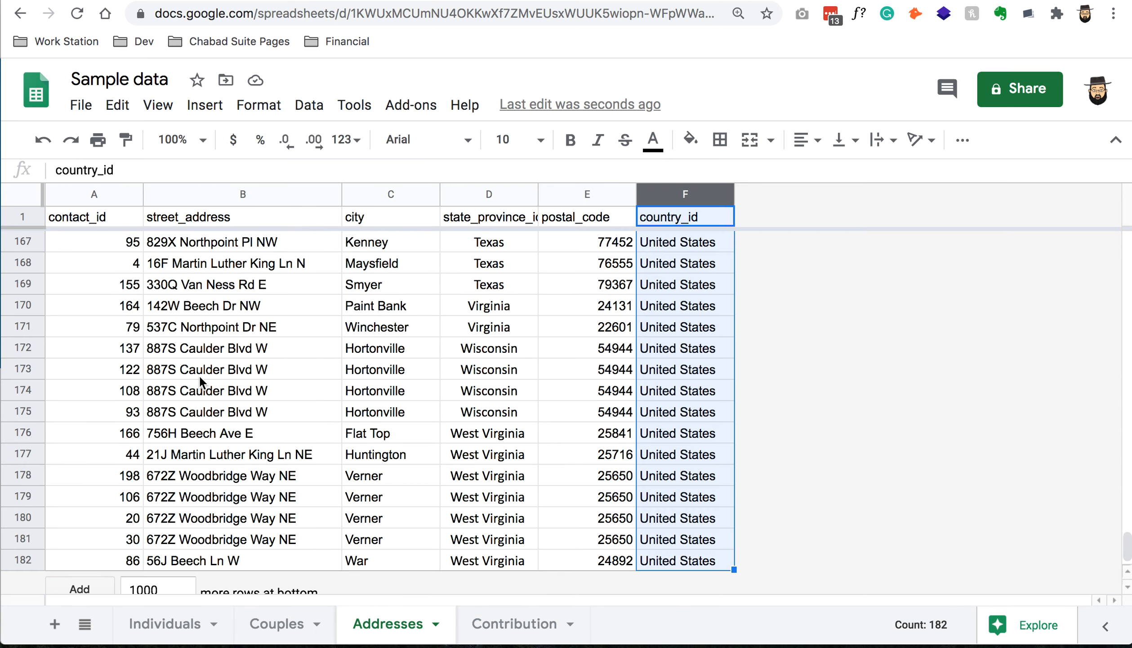
pyautogui.scroll(19, 200, 382)
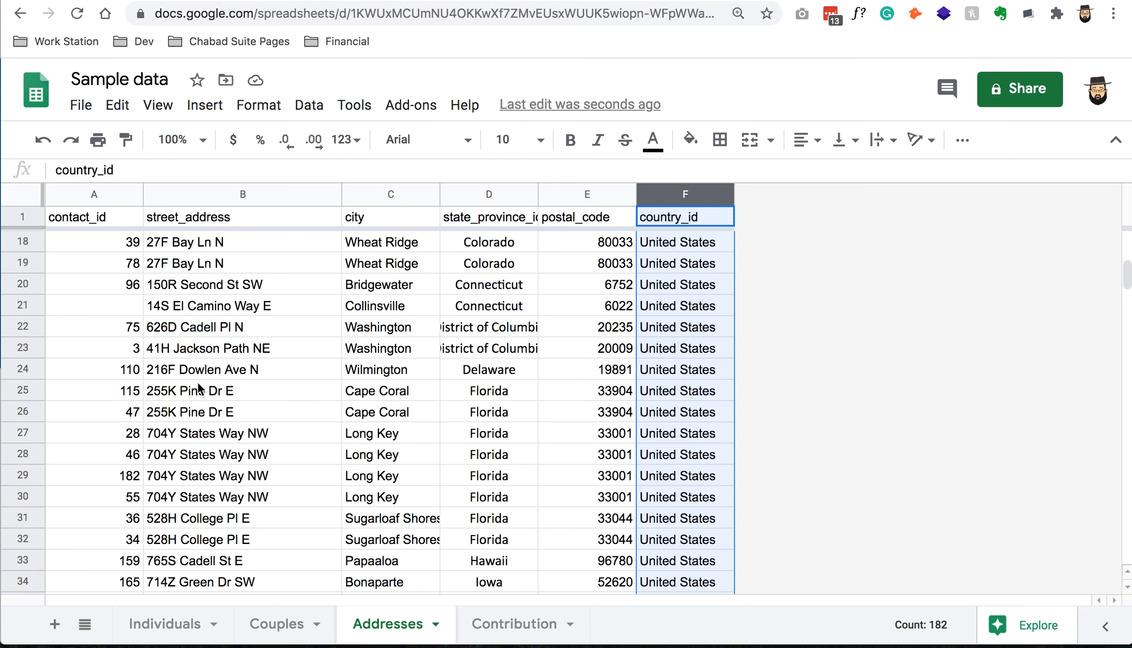
pyautogui.click(400, 354)
pyautogui.scroll(-15, 398, 383)
pyautogui.scroll(-20, 396, 397)
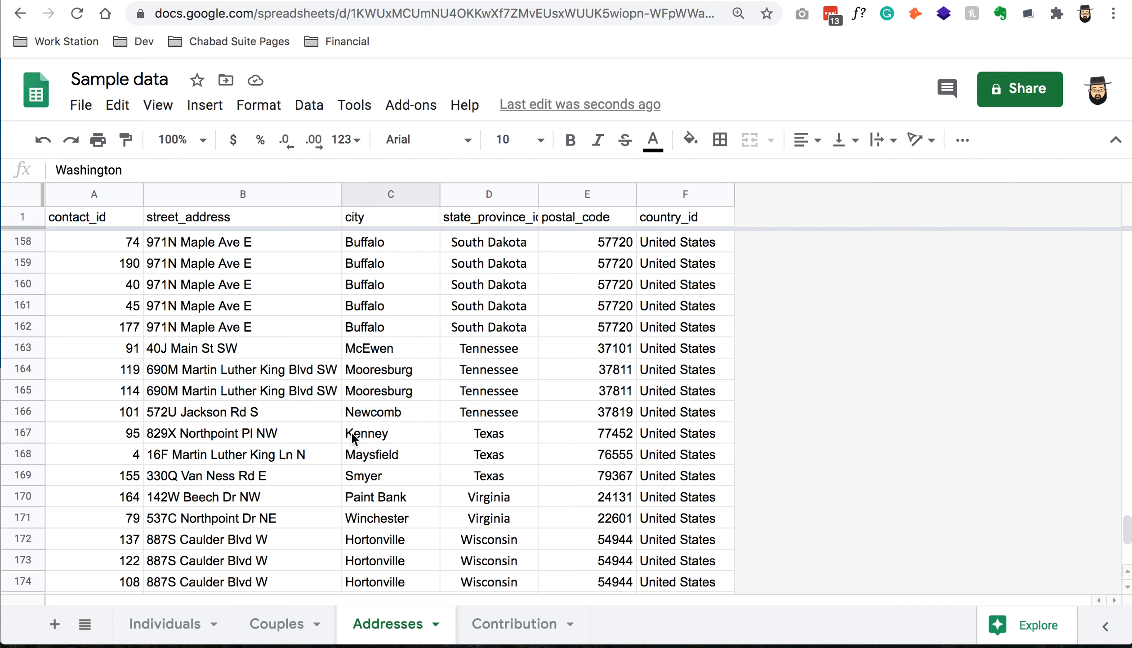
pyautogui.click(173, 635)
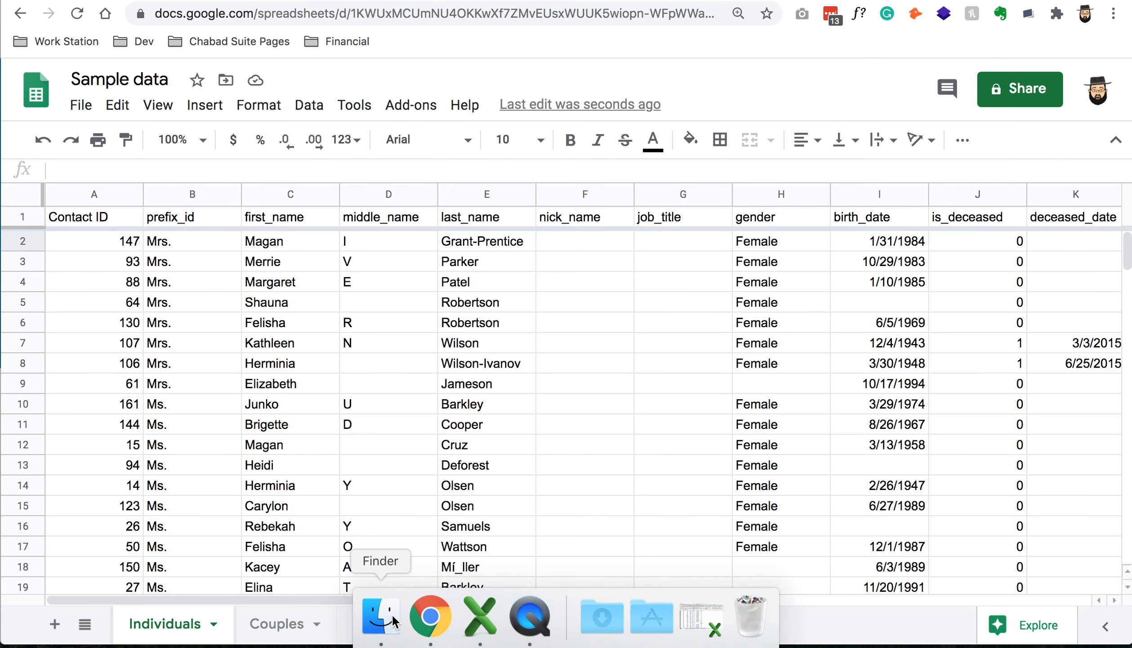
pyautogui.click(518, 625)
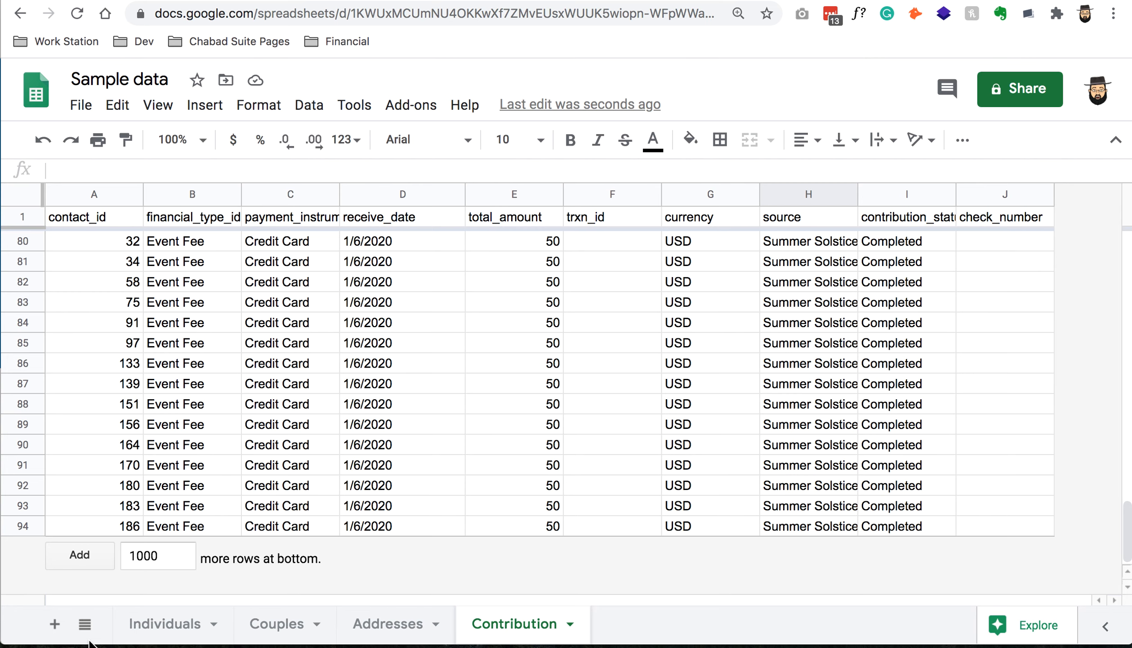
# Step: Review the Individuals sheet's fields from Contact ID through gender, using the first contact's row as the example
pyautogui.click(151, 627)
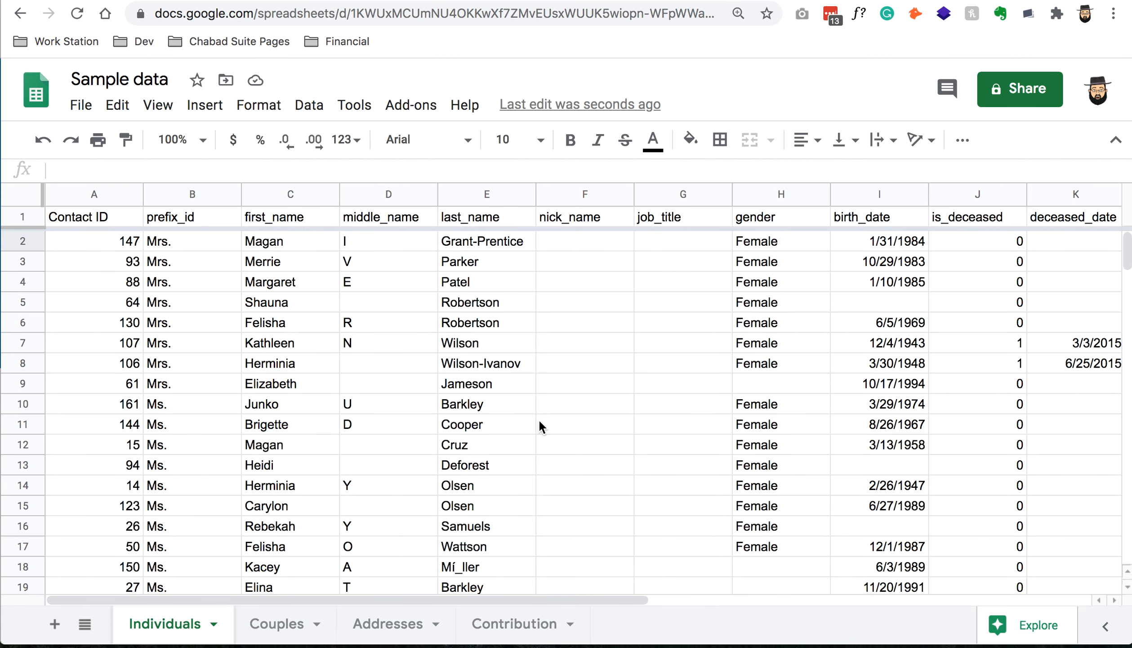
pyautogui.click(168, 285)
pyautogui.click(98, 204)
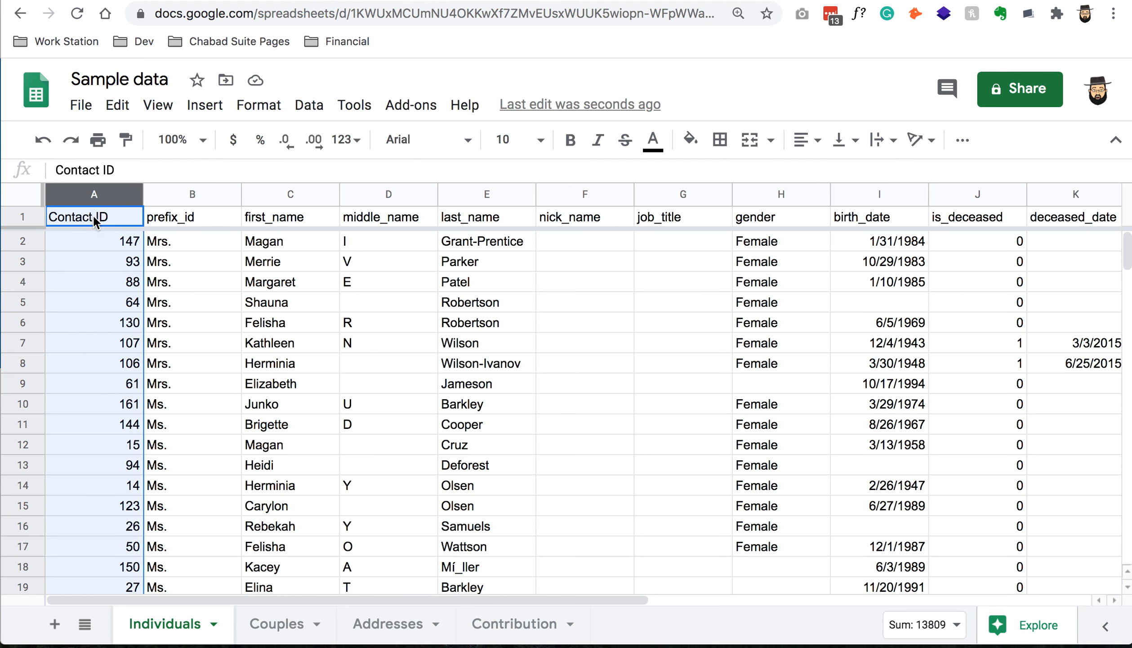
pyautogui.click(150, 247)
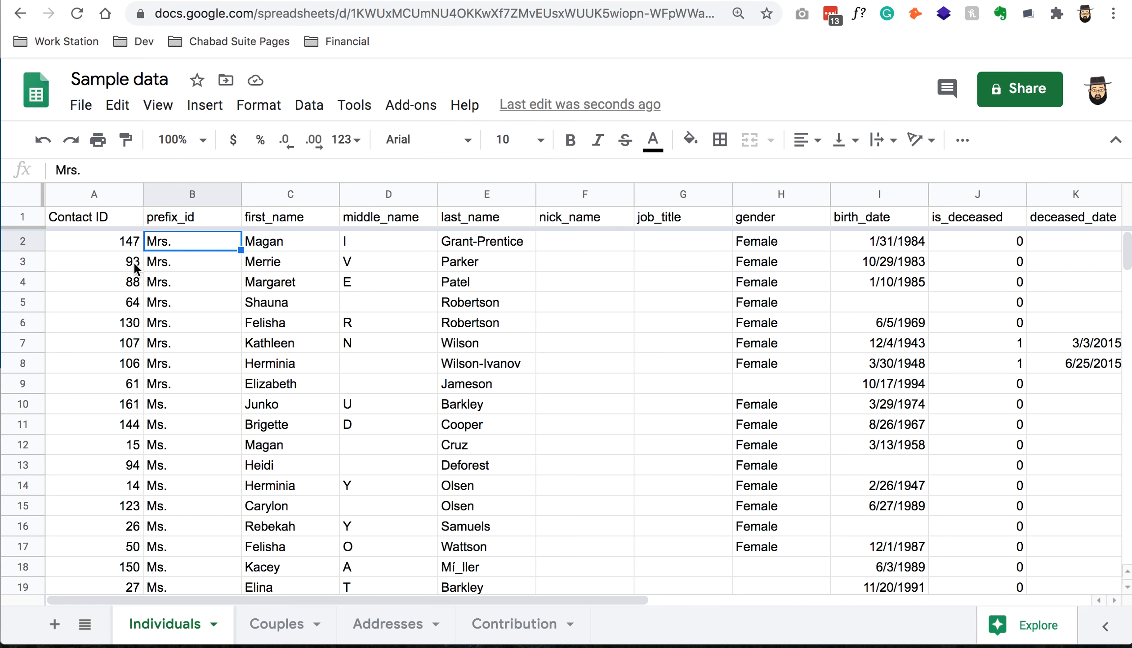
pyautogui.click(79, 247)
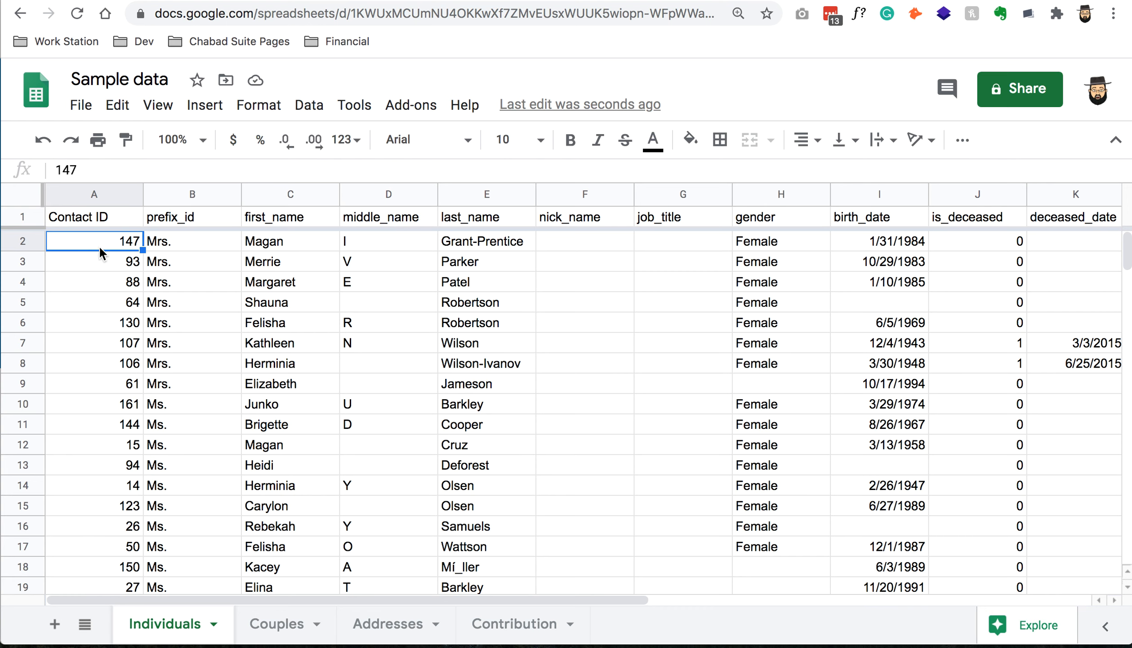
pyautogui.click(179, 237)
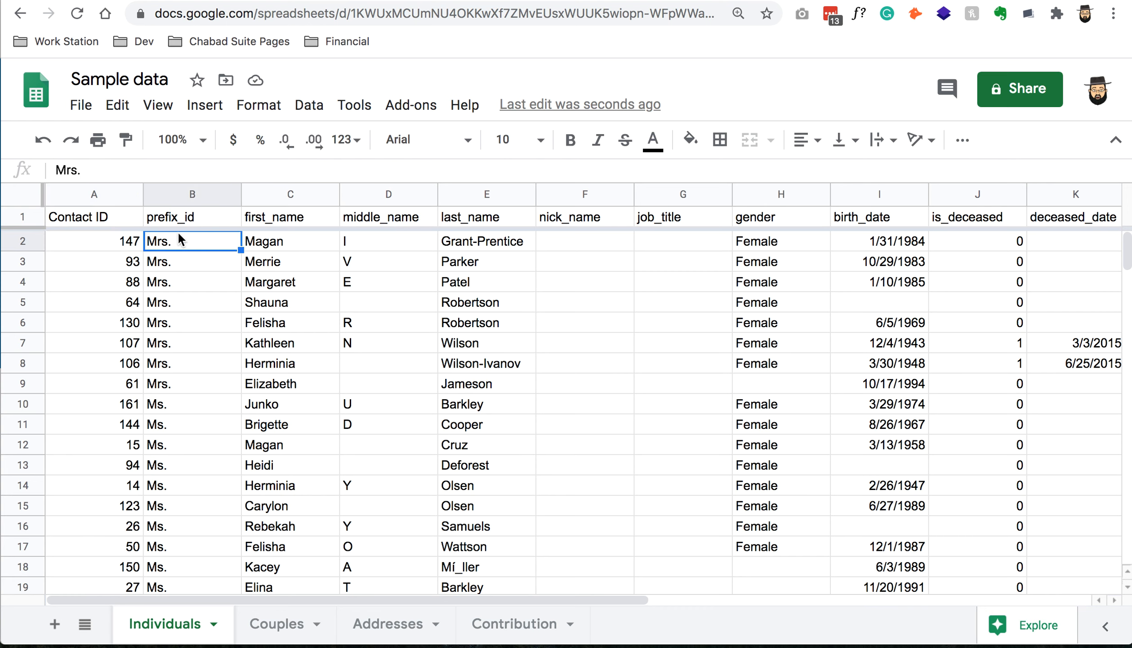
pyautogui.click(319, 240)
pyautogui.click(419, 237)
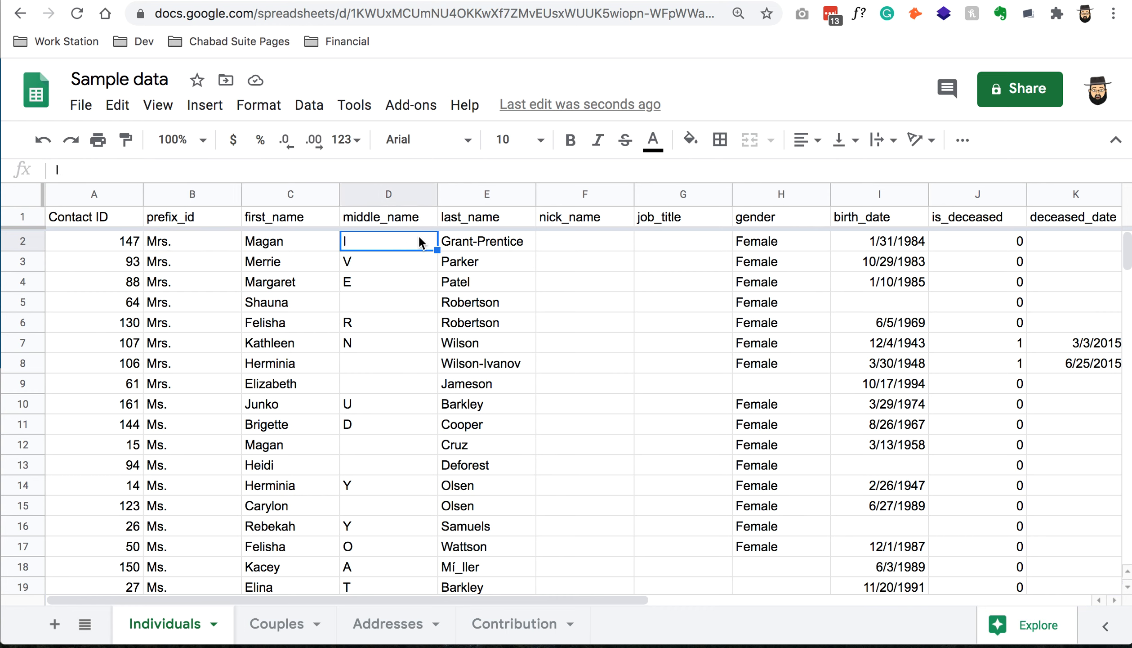
pyautogui.click(501, 238)
pyautogui.click(609, 240)
pyautogui.click(659, 242)
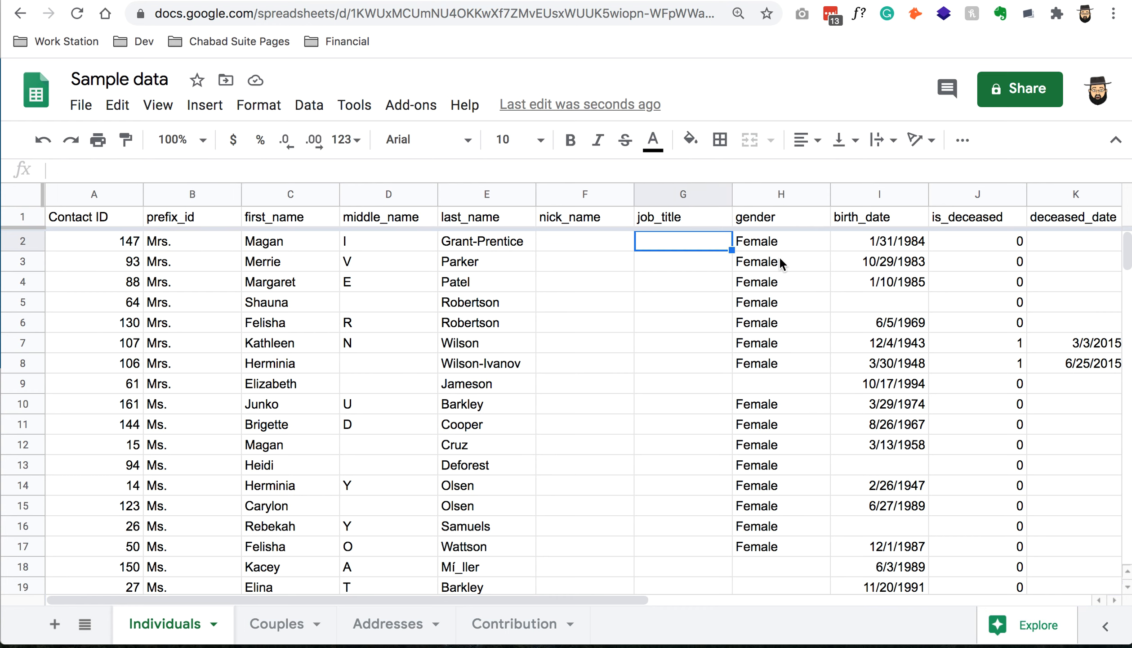
pyautogui.click(775, 246)
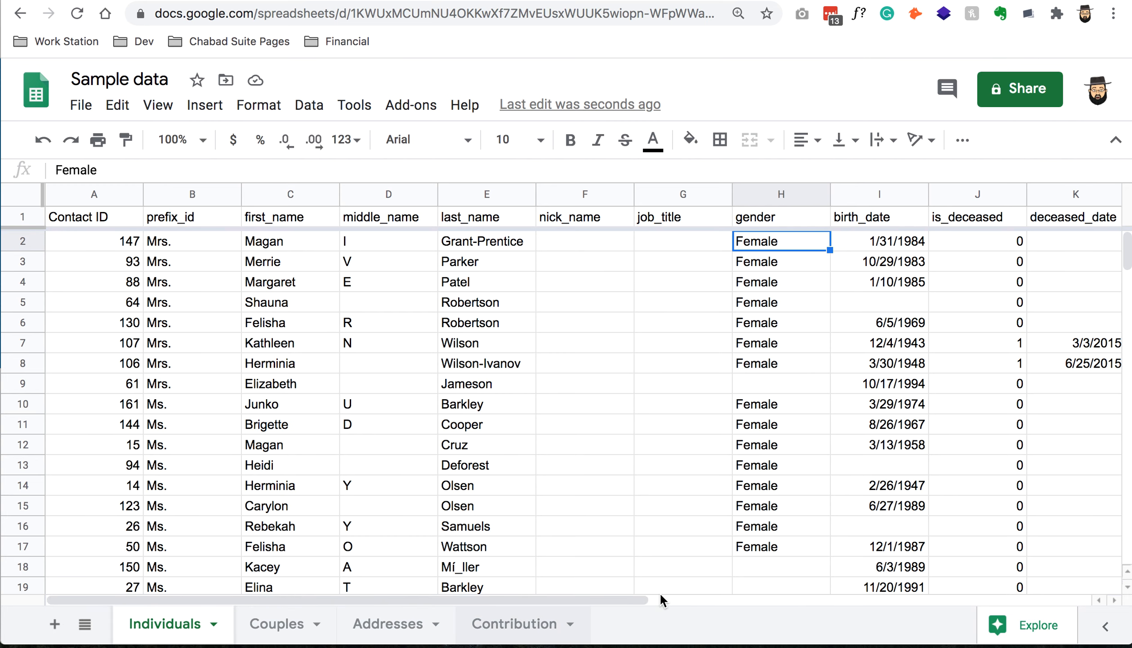
# Step: Examine the gender values down the Individuals sheet, including the blank entries
pyautogui.click(555, 617)
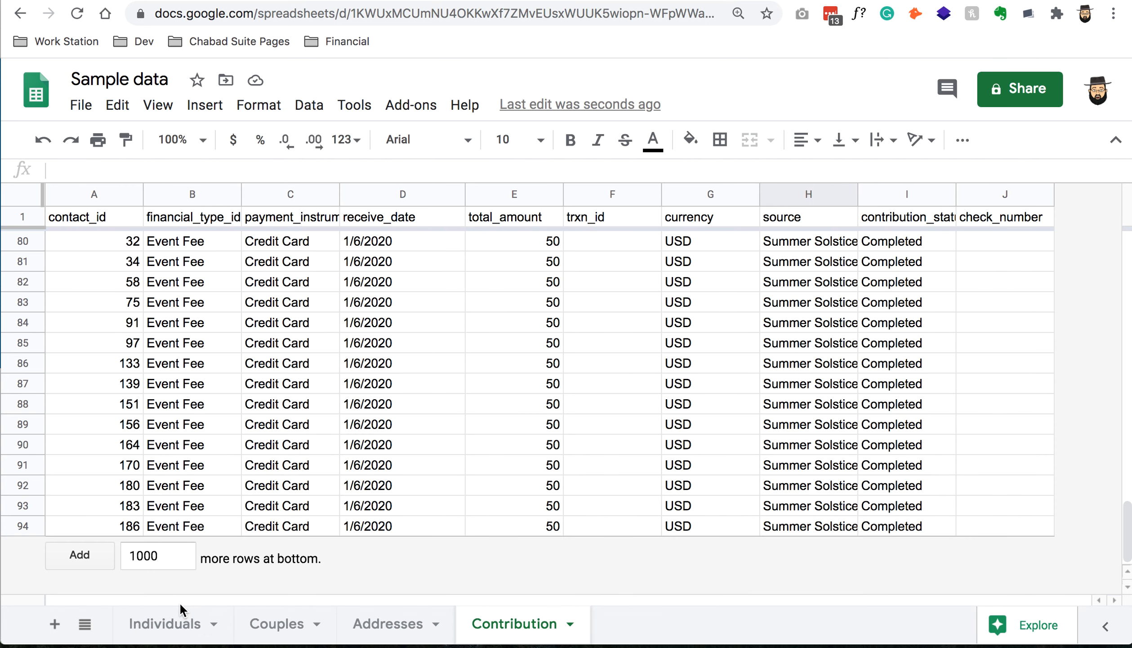
pyautogui.click(191, 631)
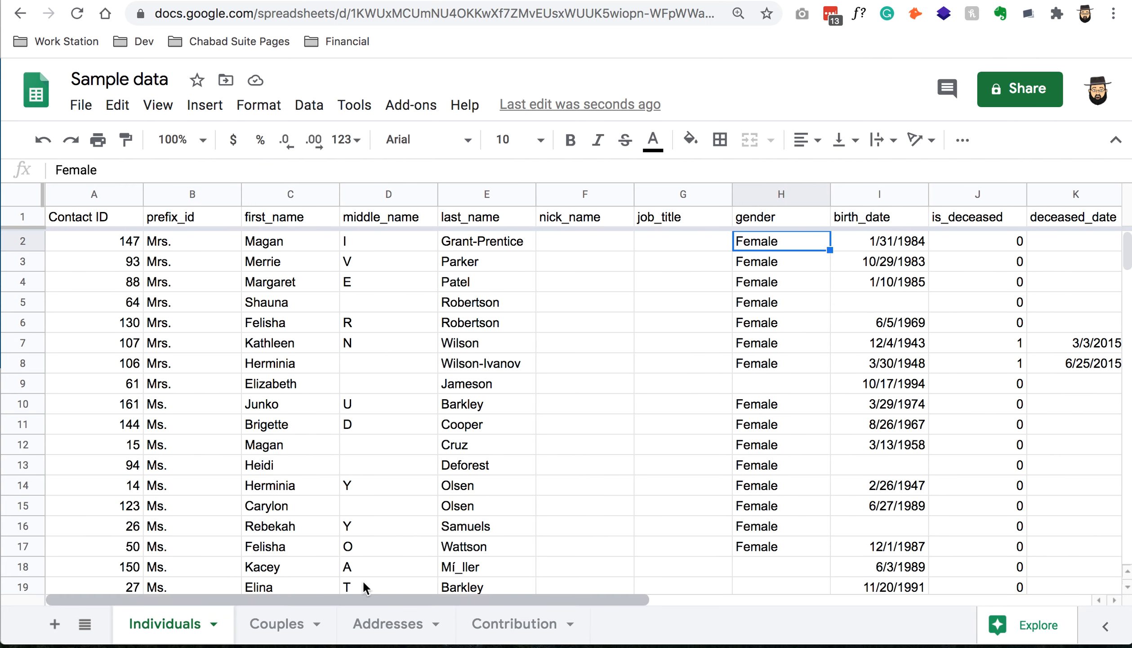
pyautogui.moveTo(563, 597)
pyautogui.mouseDown()
pyautogui.moveTo(718, 591)
pyautogui.moveTo(567, 592)
pyautogui.mouseUp()
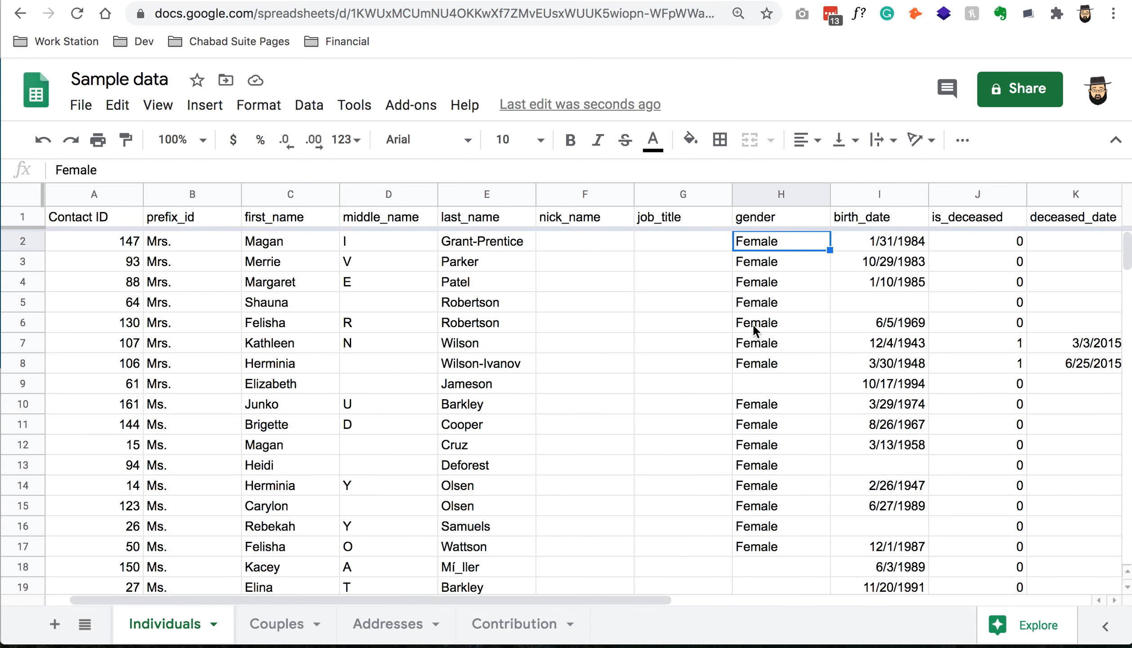
pyautogui.click(766, 382)
pyautogui.scroll(-10, 788, 423)
pyautogui.scroll(7, 788, 422)
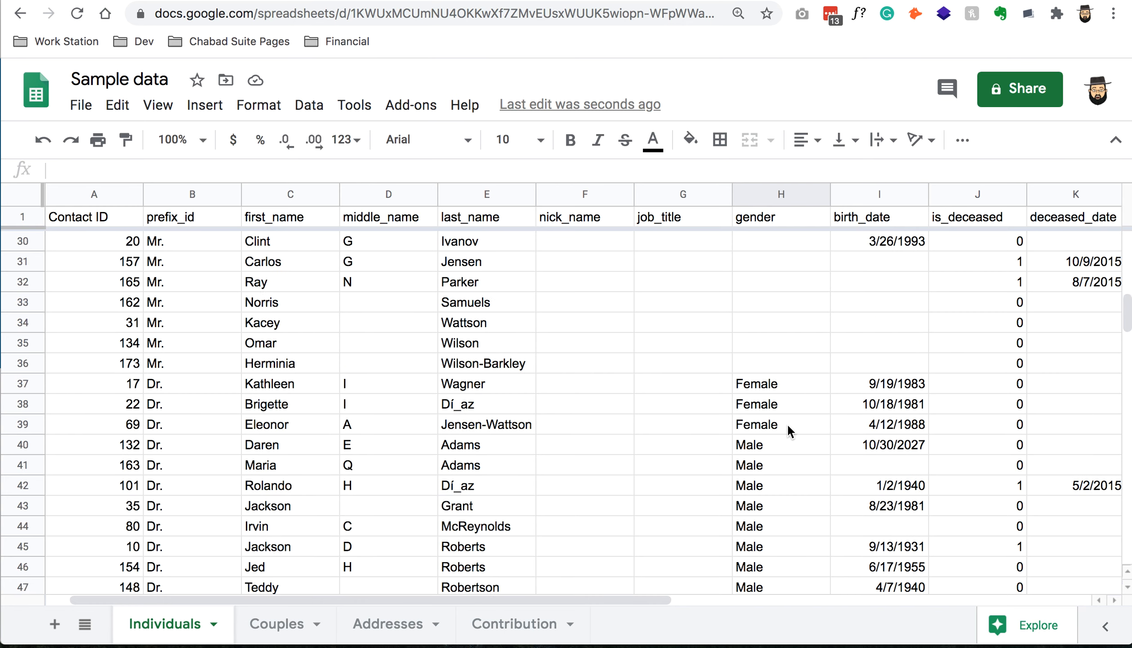
pyautogui.scroll(3, 782, 410)
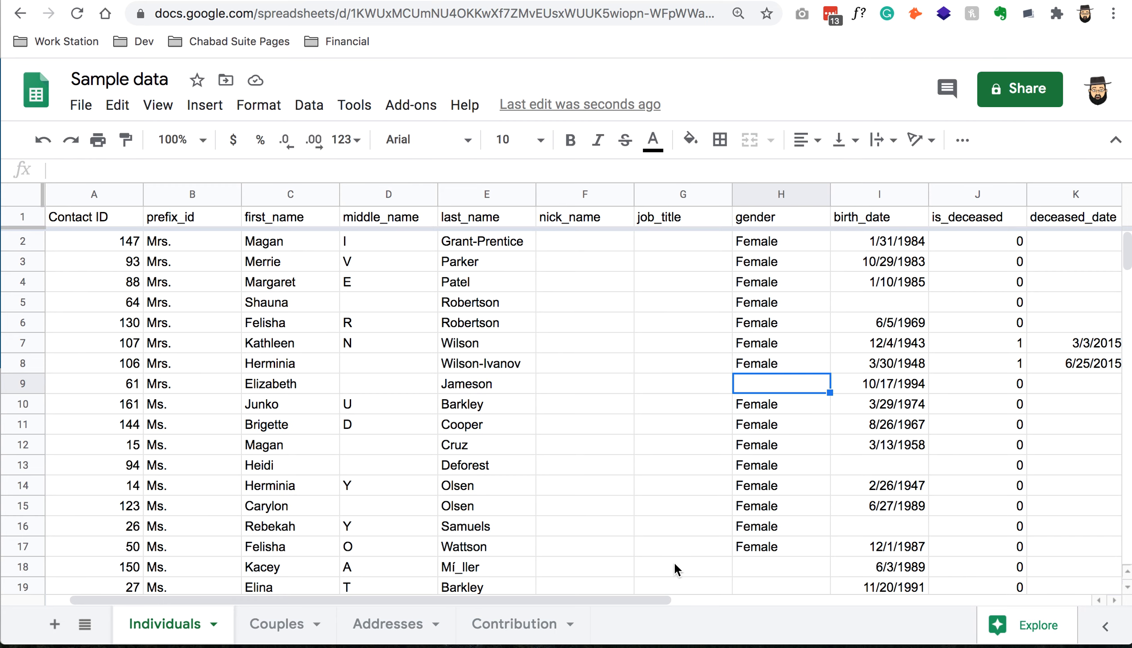
# Step: Apply the Date number format to the entire birth_date column of the Individuals sheet
pyautogui.moveTo(629, 598); pyautogui.dragTo(872, 607)
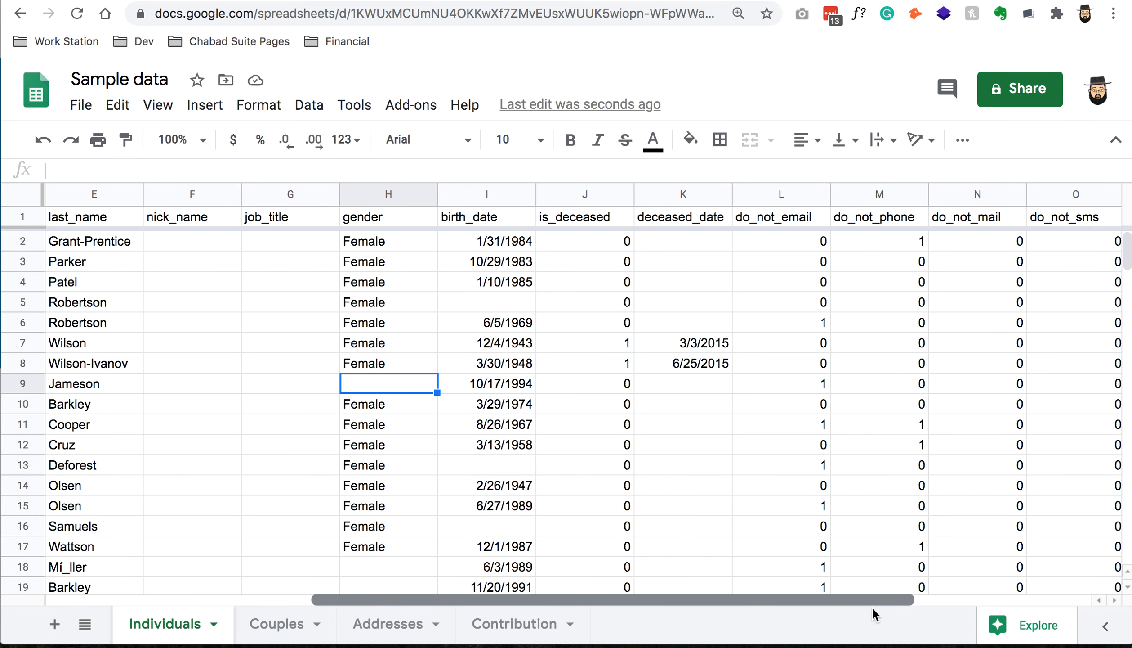
pyautogui.click(497, 242)
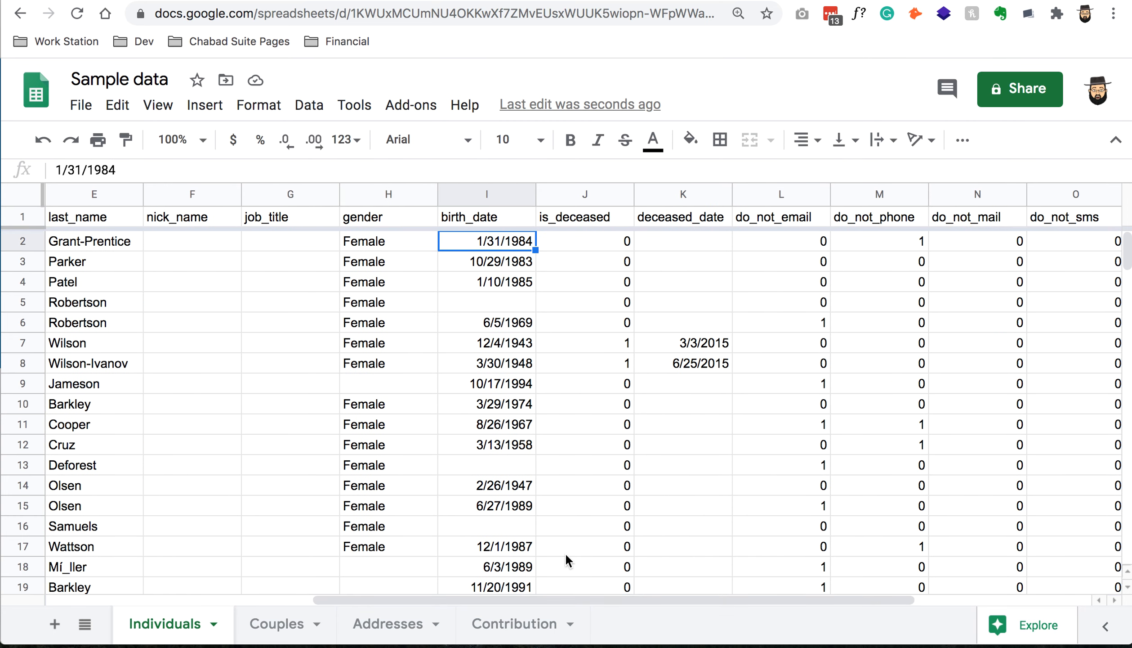
pyautogui.click(586, 608)
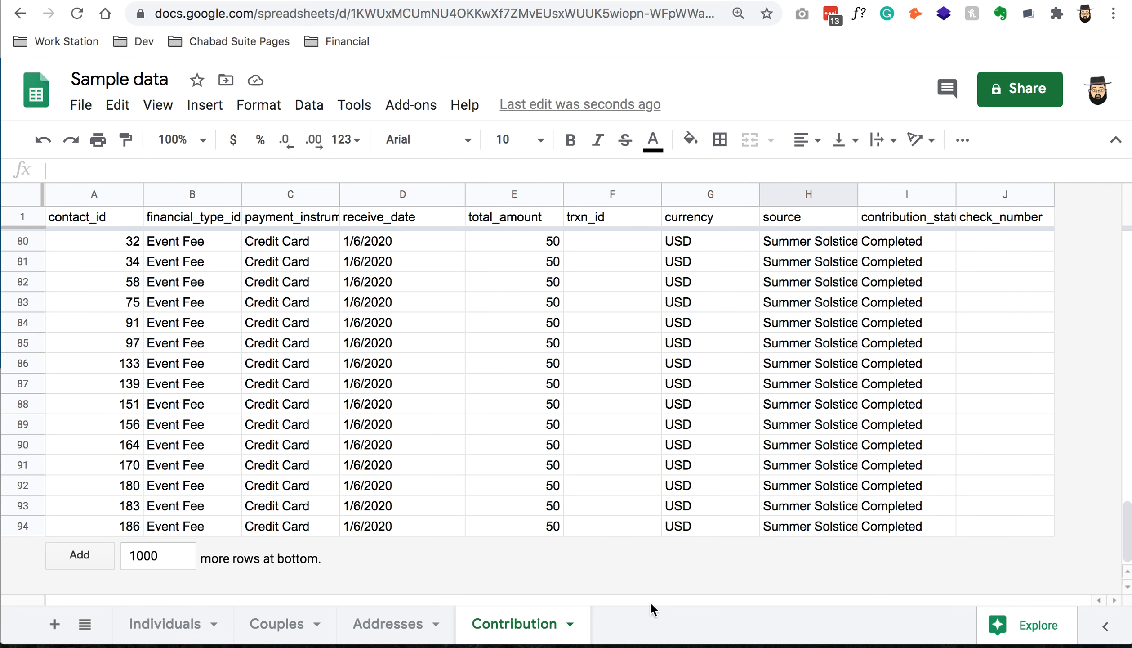
pyautogui.click(130, 624)
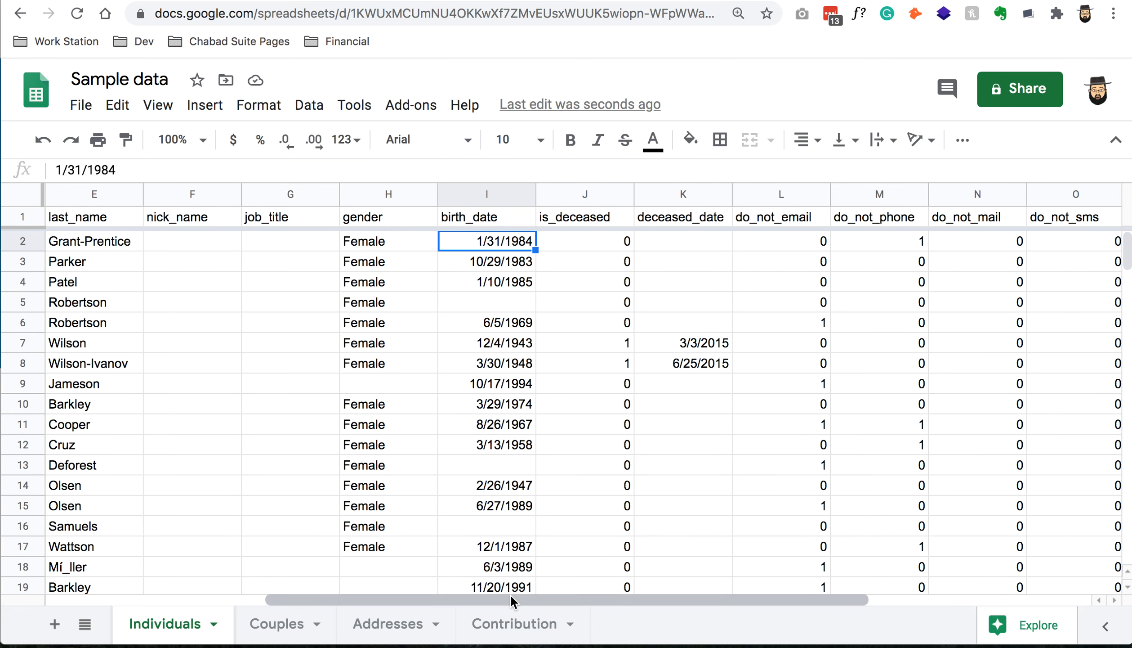
pyautogui.moveTo(511, 594); pyautogui.dragTo(616, 593)
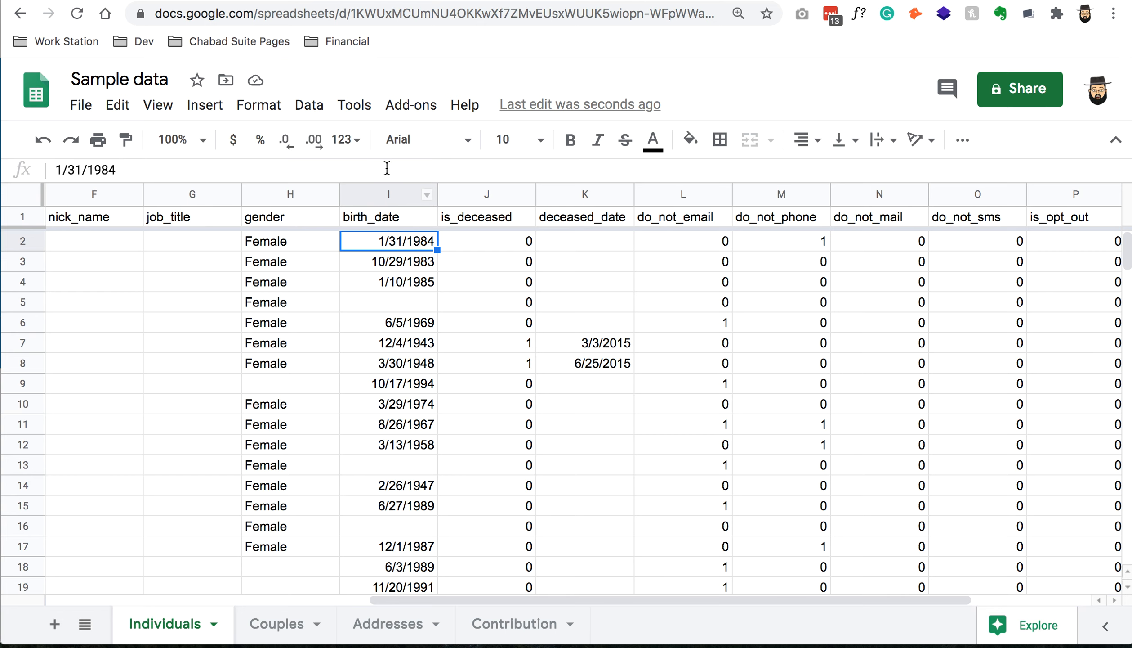
pyautogui.click(381, 194)
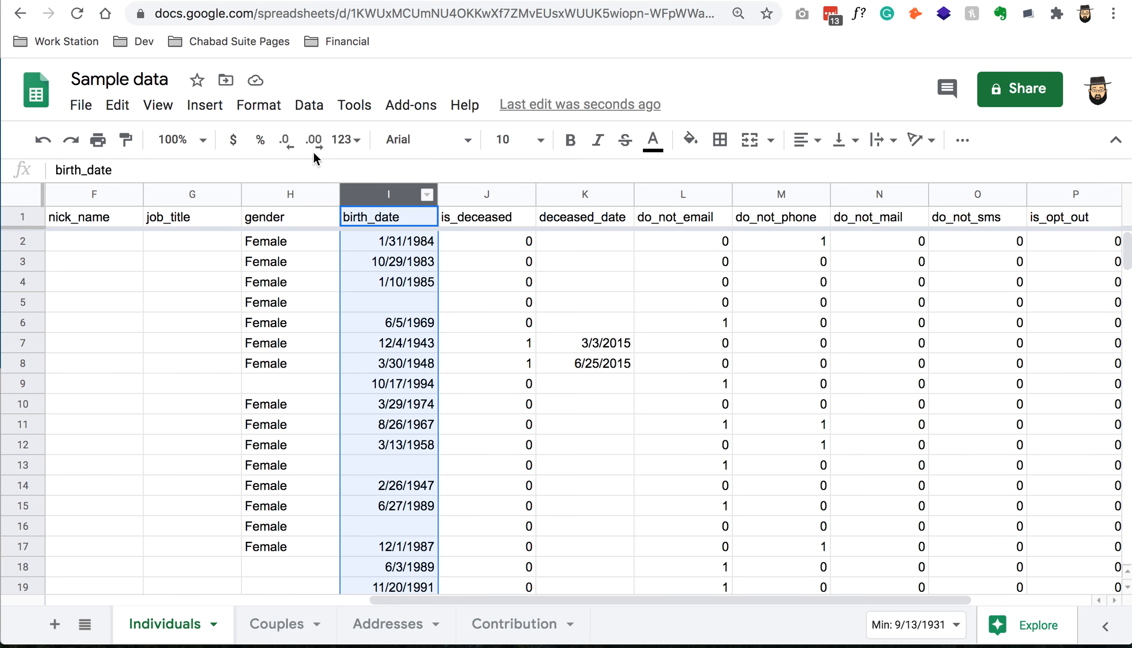
pyautogui.click(267, 108)
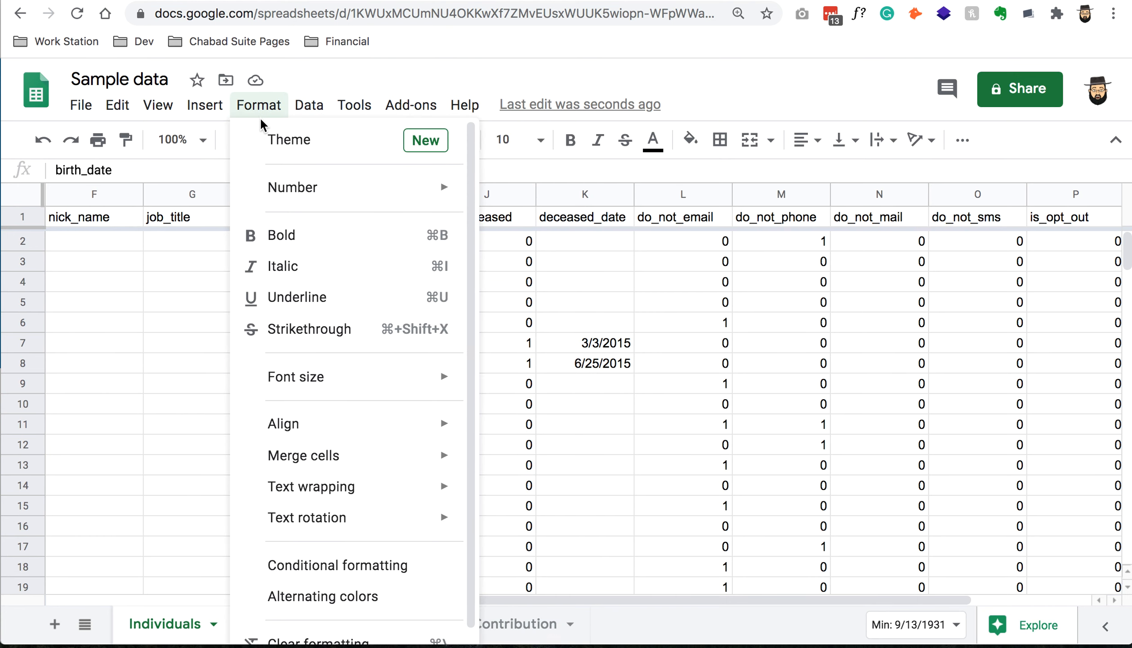
pyautogui.moveTo(421, 185)
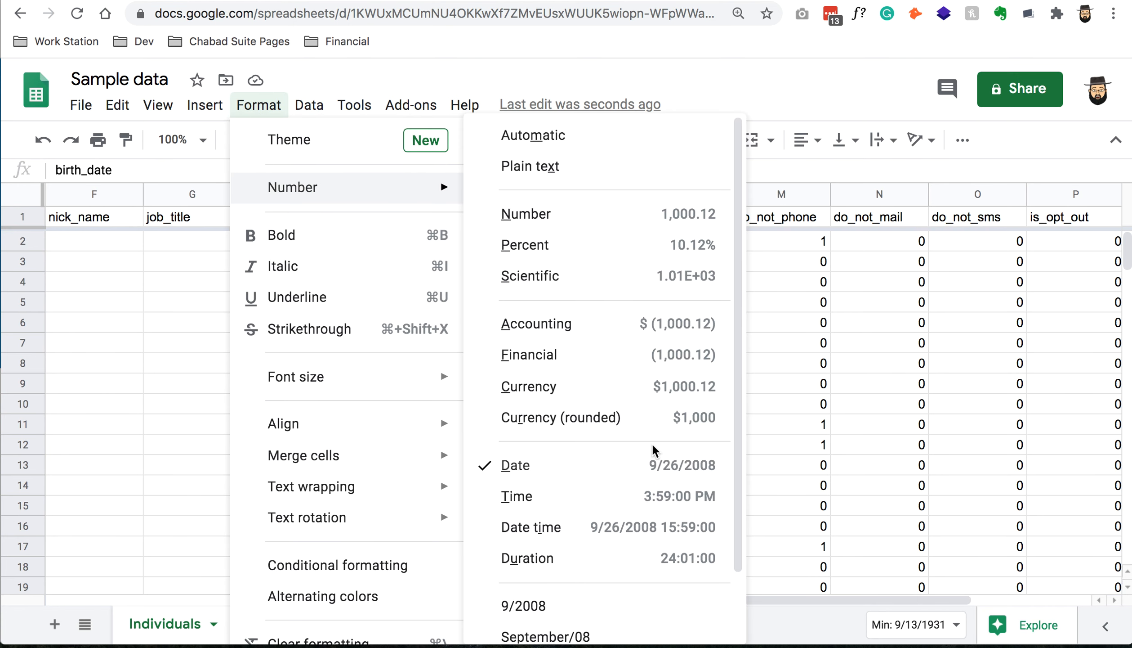
pyautogui.click(656, 465)
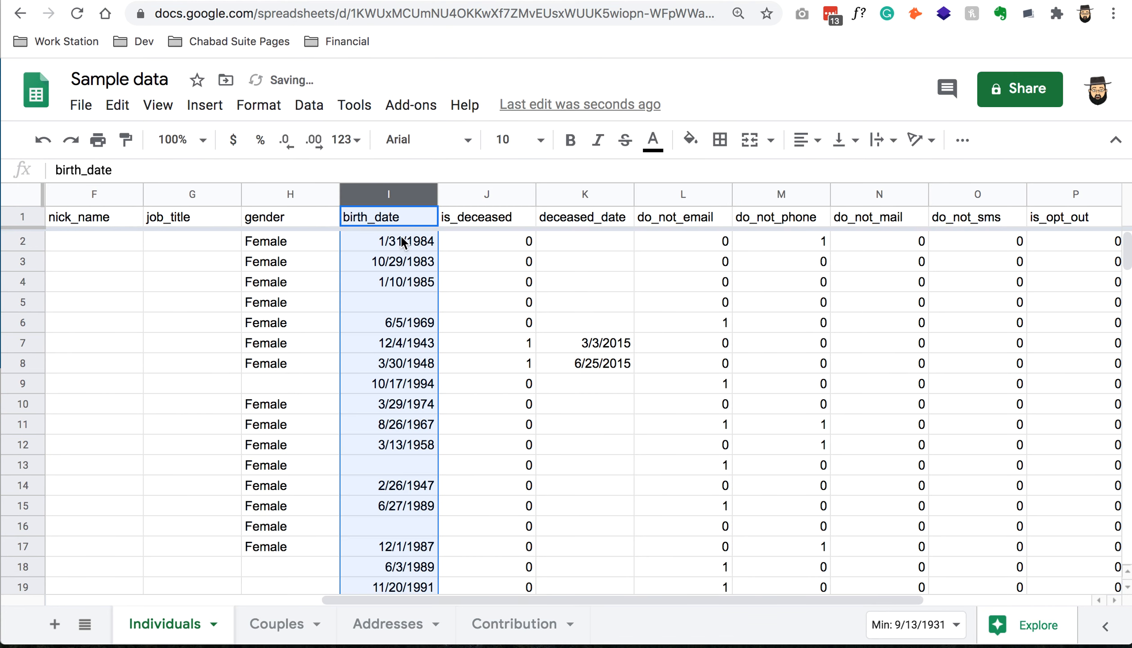
# Step: Inspect sample birth_date and is_deceased entries, including a contact marked as deceased
pyautogui.click(386, 240)
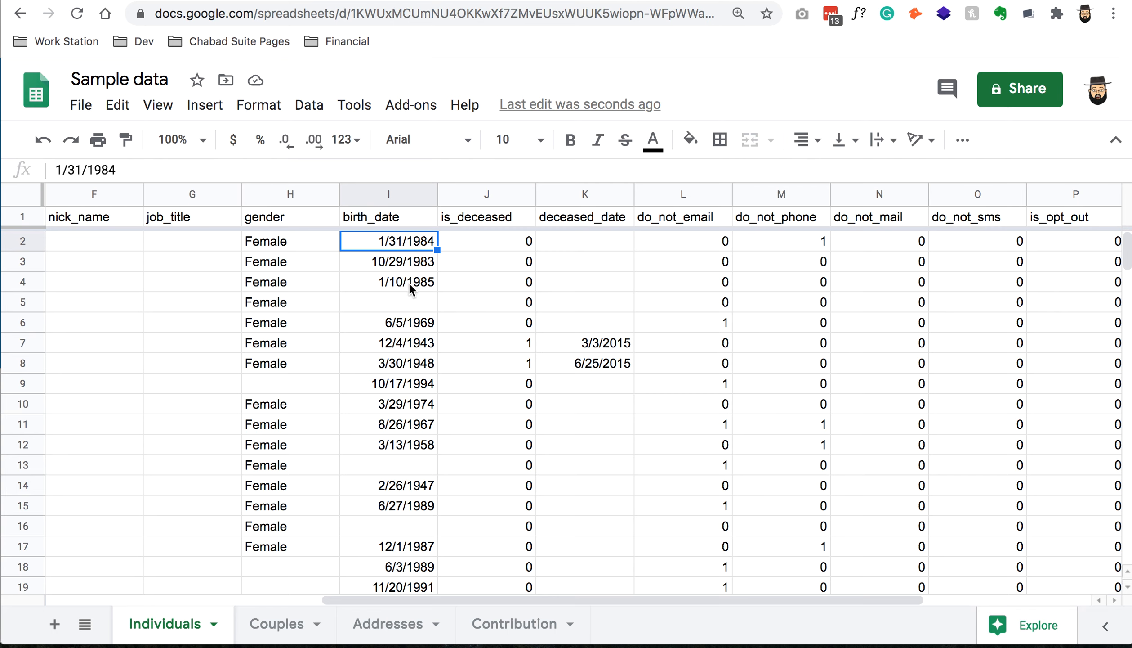
pyautogui.click(508, 249)
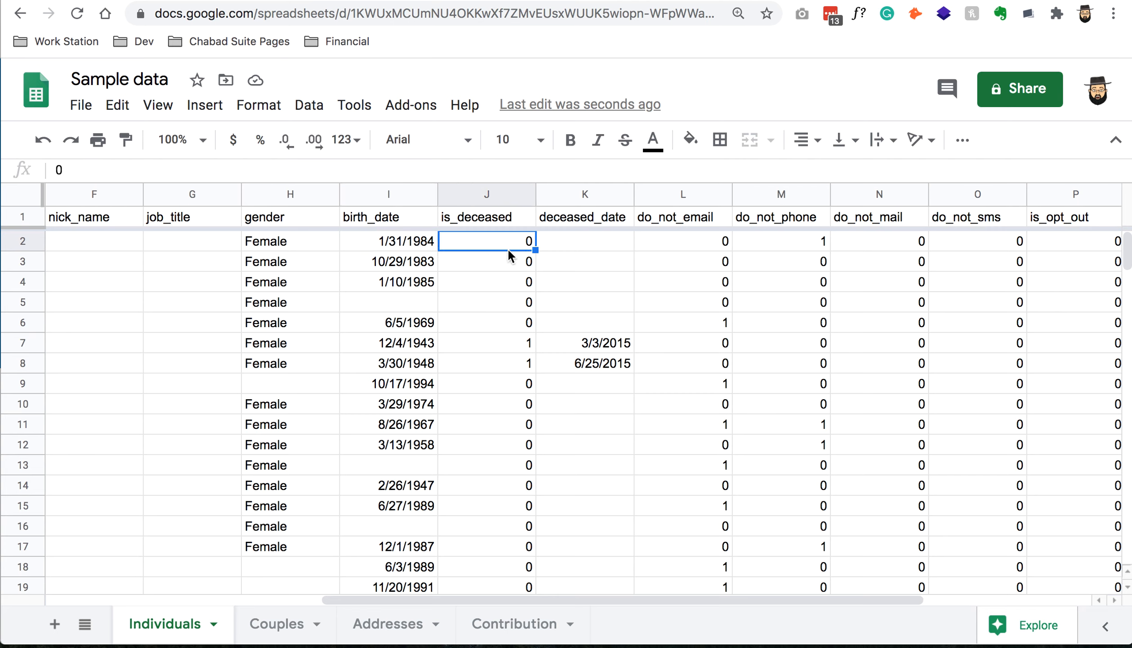
pyautogui.click(475, 219)
pyautogui.click(505, 303)
pyautogui.click(502, 347)
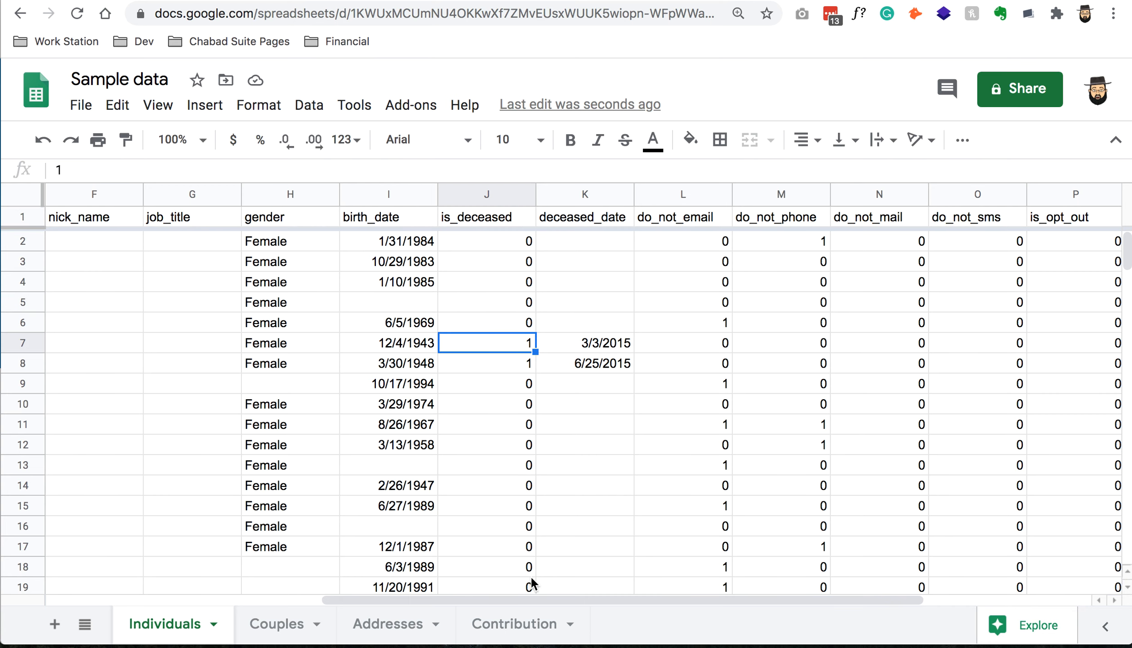
# Step: Apply the Date number format to the entire deceased_date column of the Individuals sheet
pyautogui.moveTo(534, 600); pyautogui.dragTo(693, 592)
pyautogui.click(401, 343)
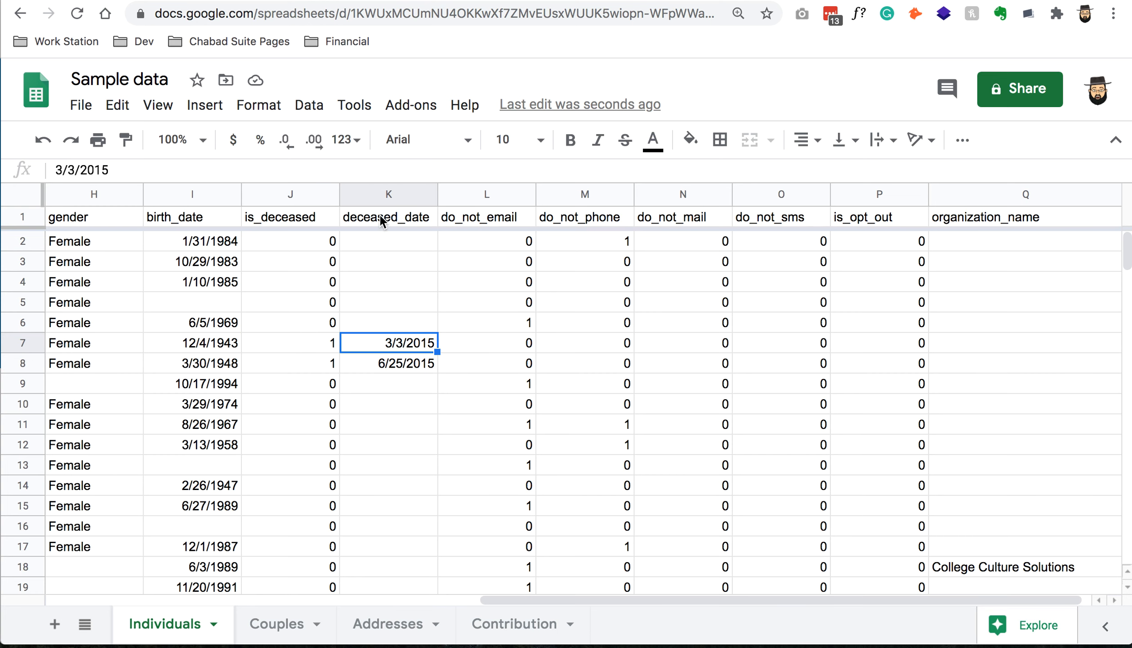
pyautogui.click(425, 194)
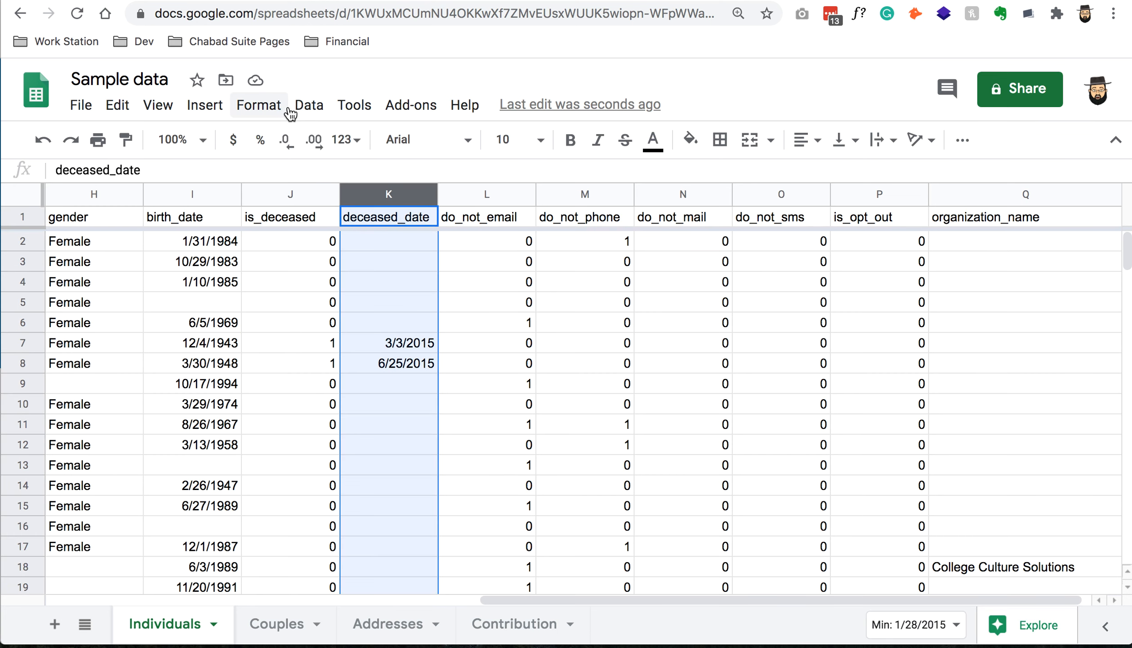
pyautogui.click(309, 105)
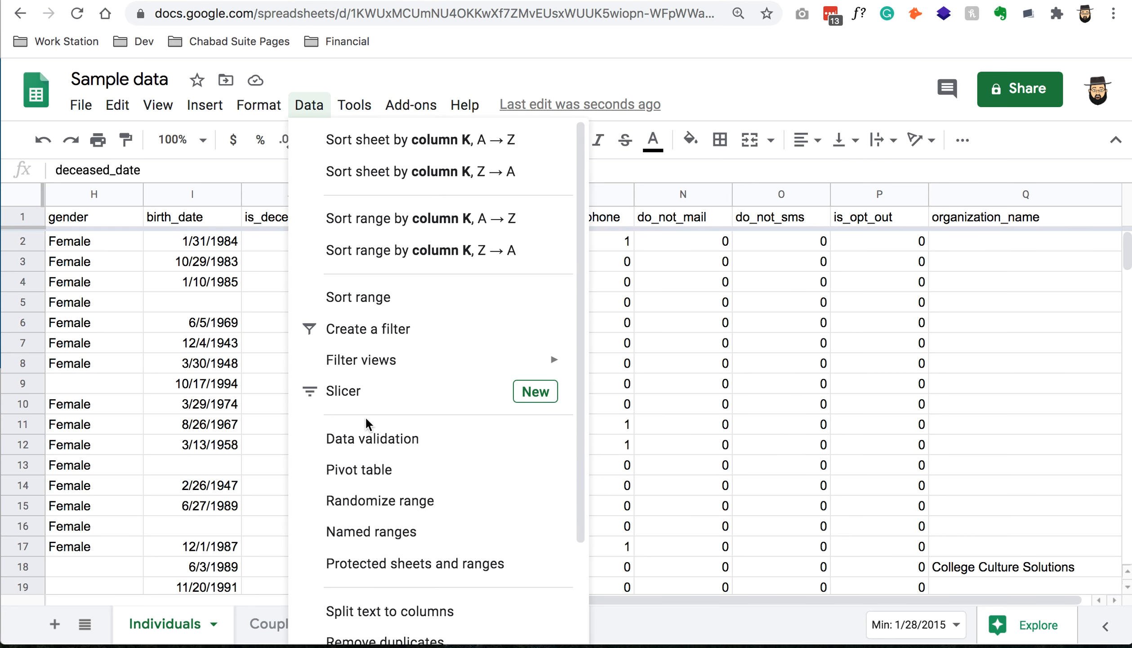
pyautogui.moveTo(264, 100)
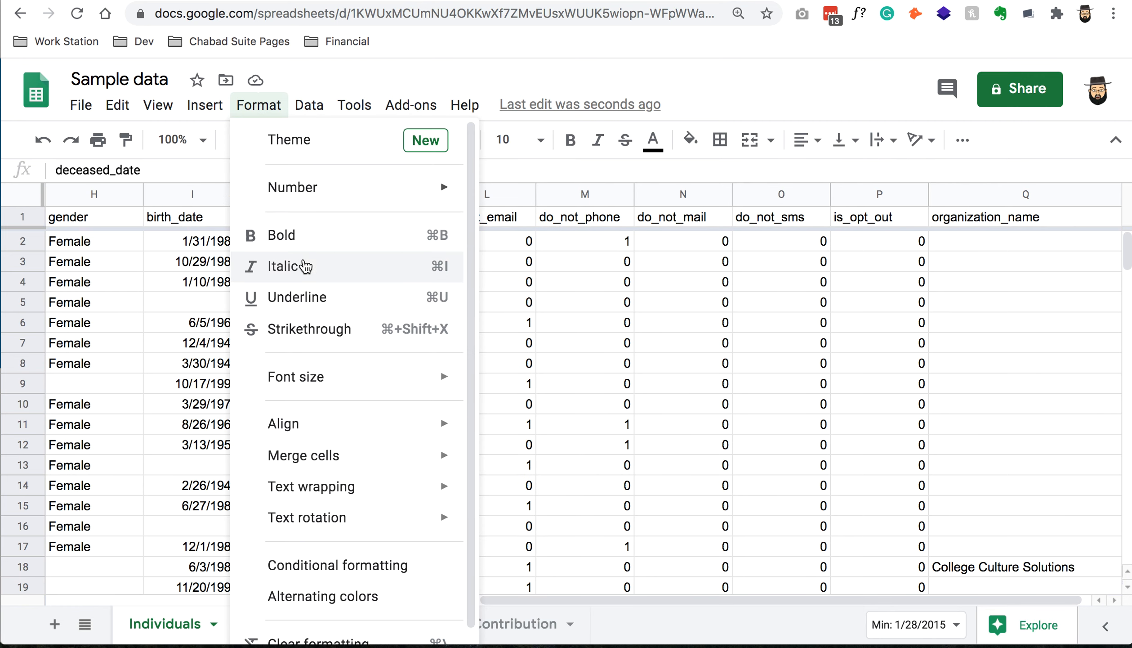
pyautogui.moveTo(341, 197)
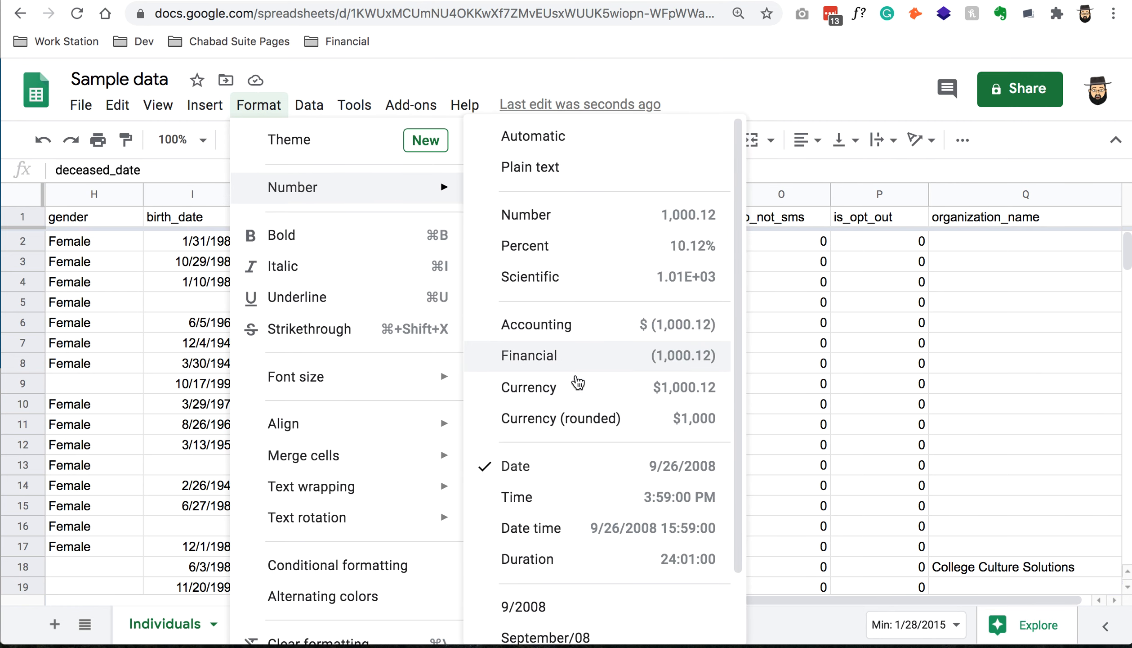
pyautogui.click(634, 468)
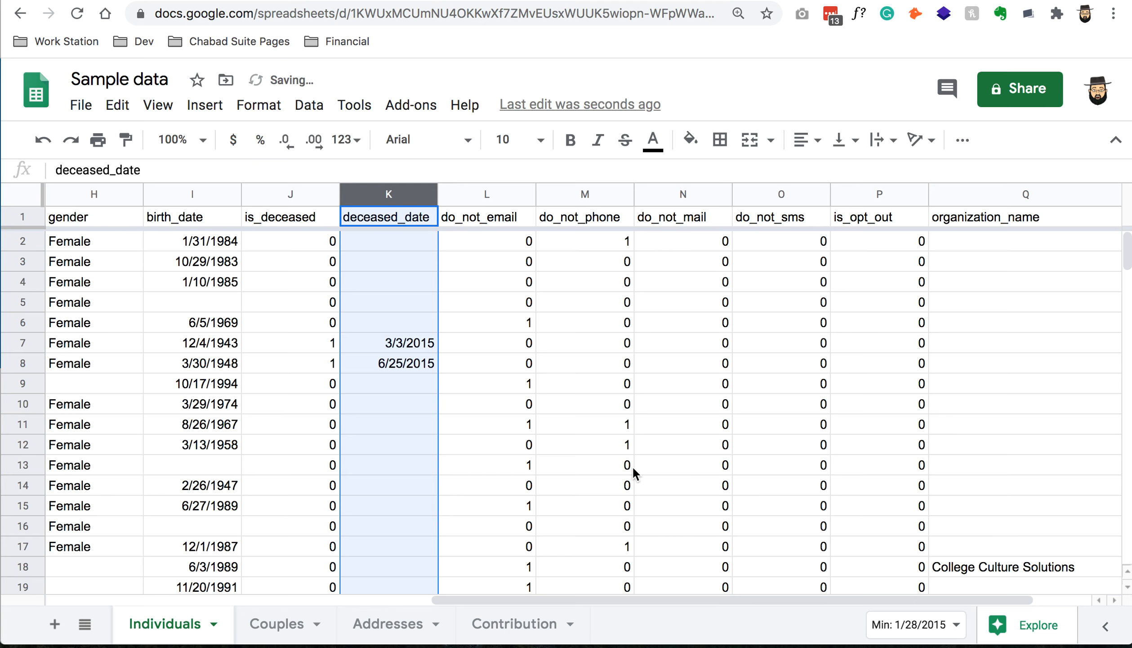
# Step: Review the communication preference columns from do_not_email onward, inspecting sample do_not_email and do_not_phone flags
pyautogui.click(455, 238)
pyautogui.moveTo(603, 599); pyautogui.dragTo(721, 598)
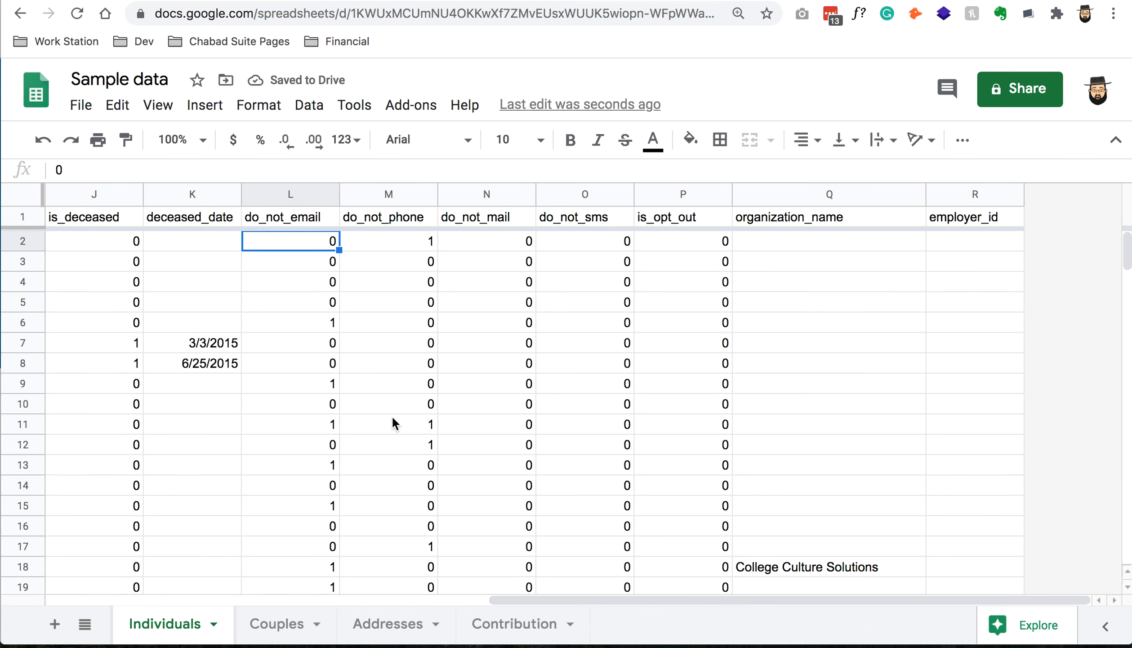
pyautogui.click(331, 387)
pyautogui.click(403, 439)
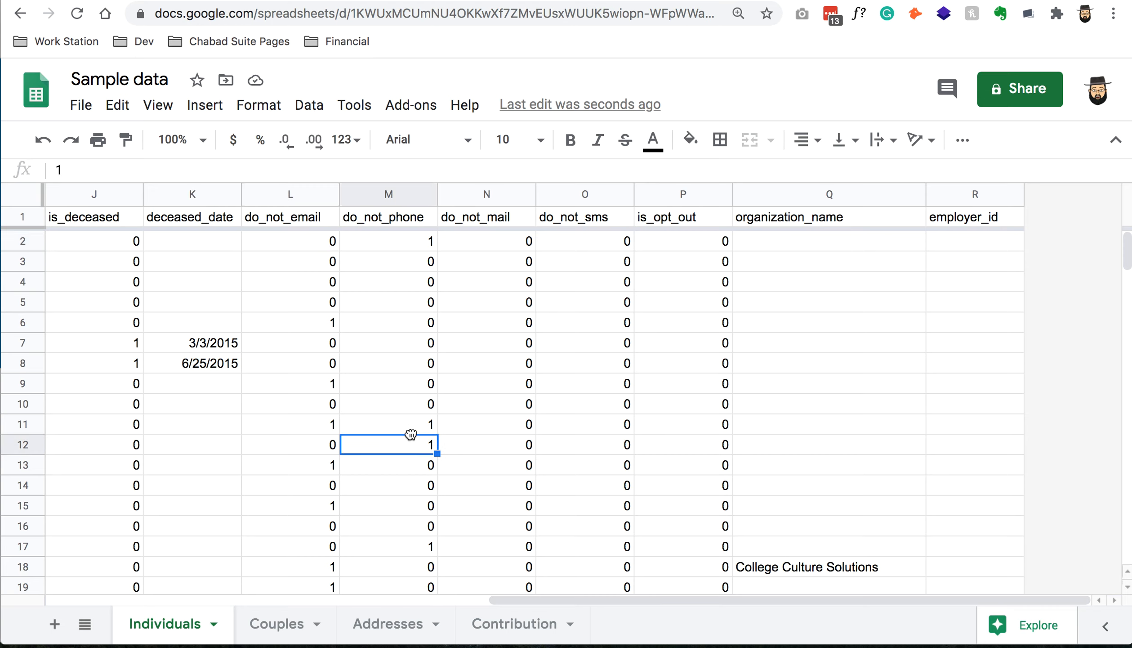
pyautogui.click(421, 425)
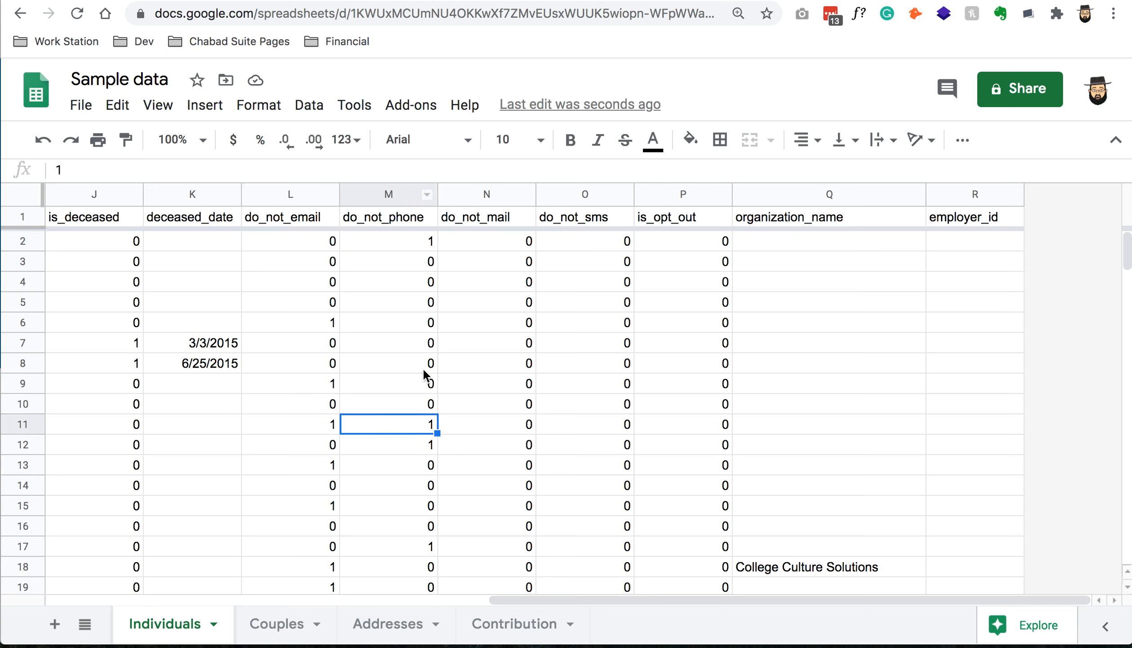
pyautogui.click(317, 426)
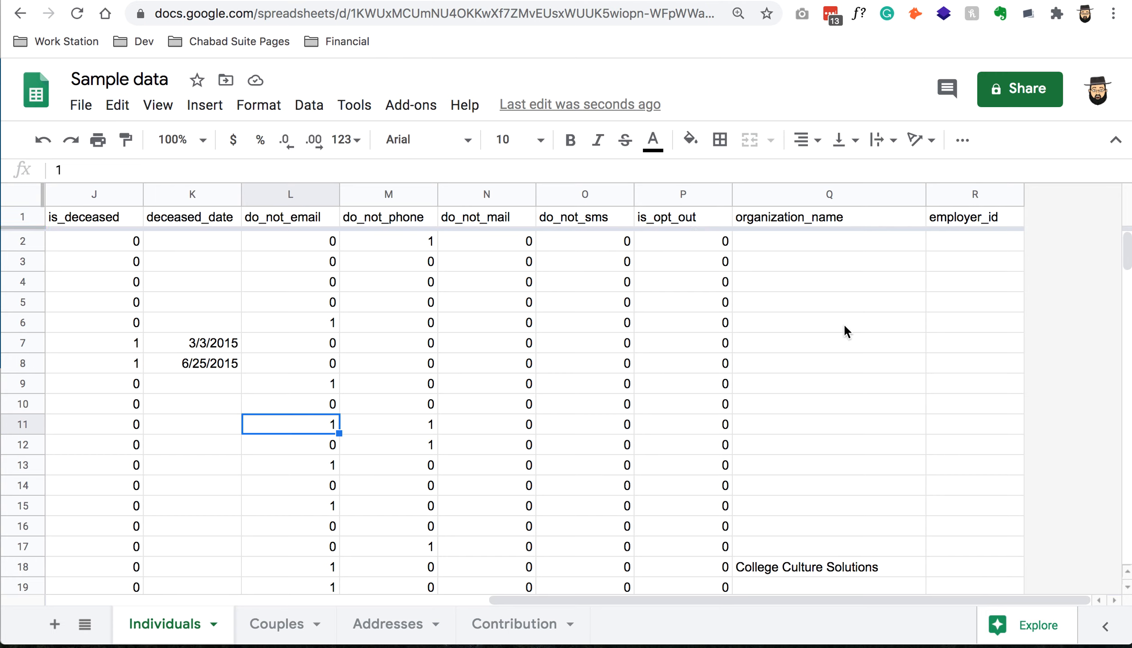
# Step: Sort the Individuals sheet by the organization_name column from A to Z
pyautogui.scroll(-3, 838, 277)
pyautogui.scroll(3, 841, 296)
pyautogui.moveTo(507, 603); pyautogui.dragTo(167, 602)
pyautogui.moveTo(559, 598); pyautogui.dragTo(1009, 580)
pyautogui.click(839, 342)
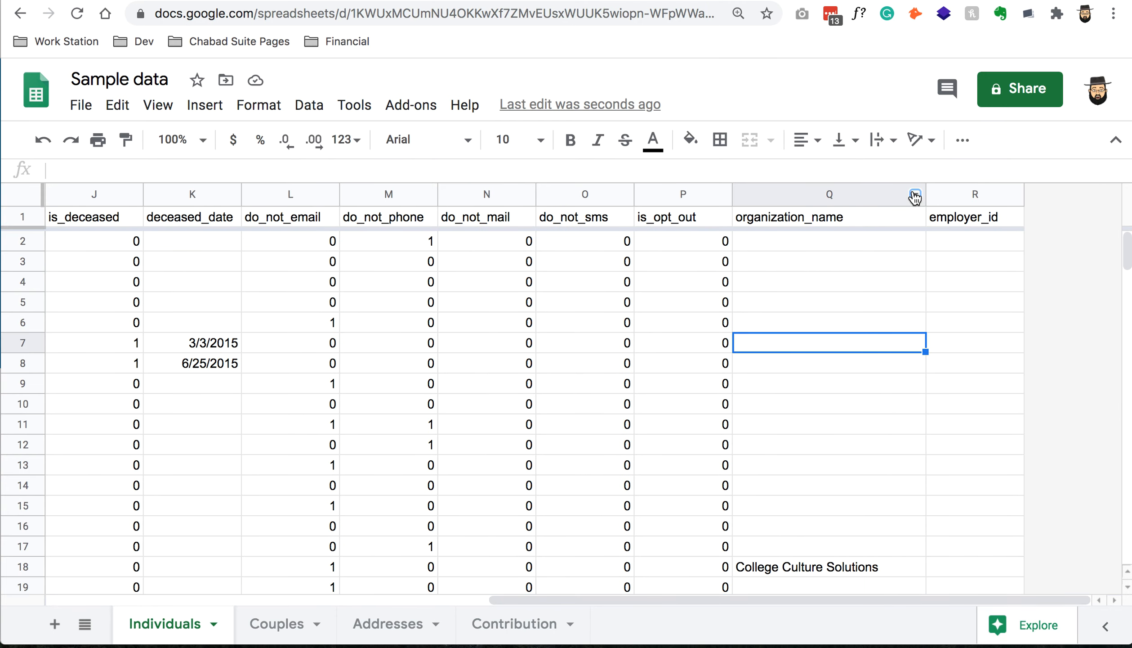
pyautogui.click(916, 194)
pyautogui.click(1035, 550)
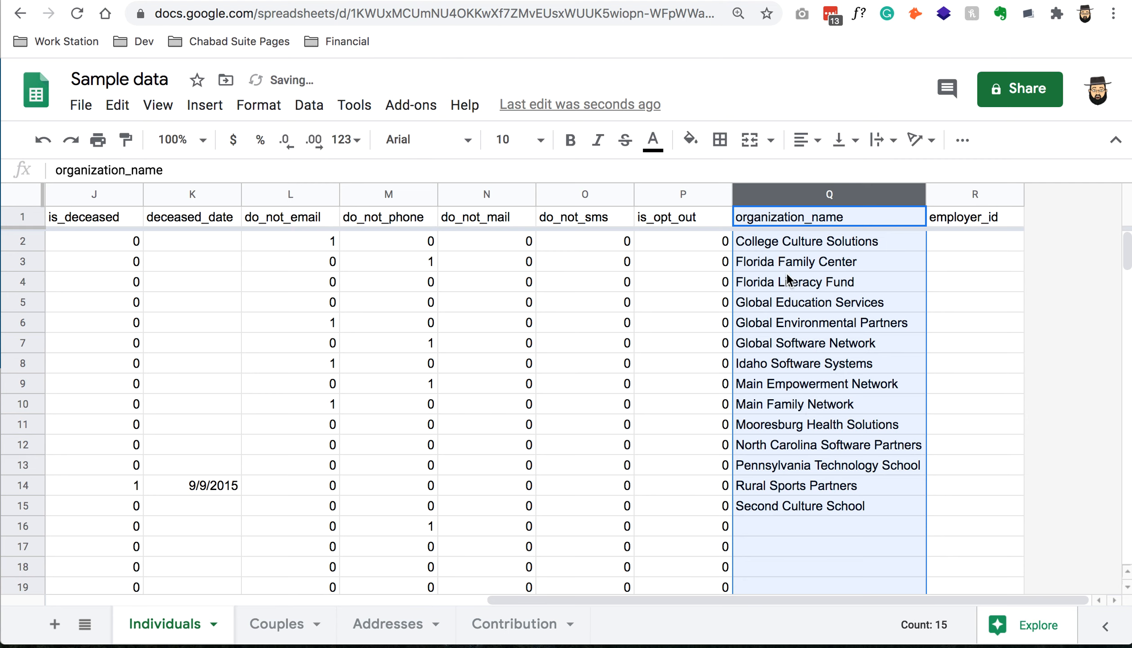
# Step: Examine the listed organization names through row 15 and the corresponding employer_id field
pyautogui.click(805, 237)
pyautogui.click(785, 383)
pyautogui.click(808, 507)
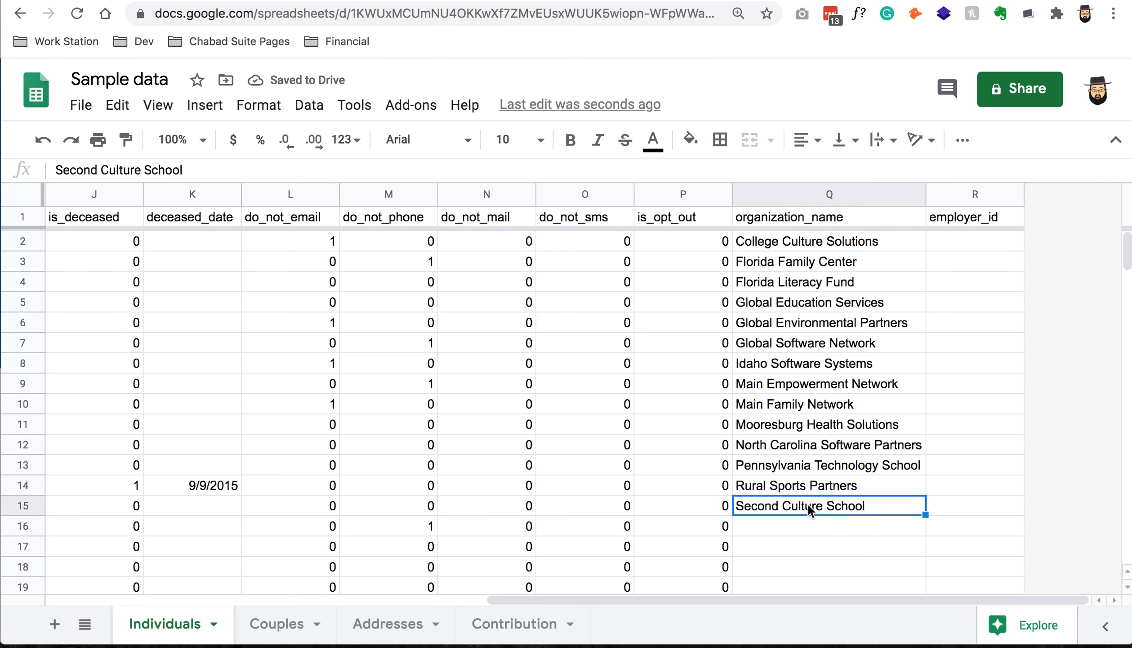
pyautogui.click(974, 503)
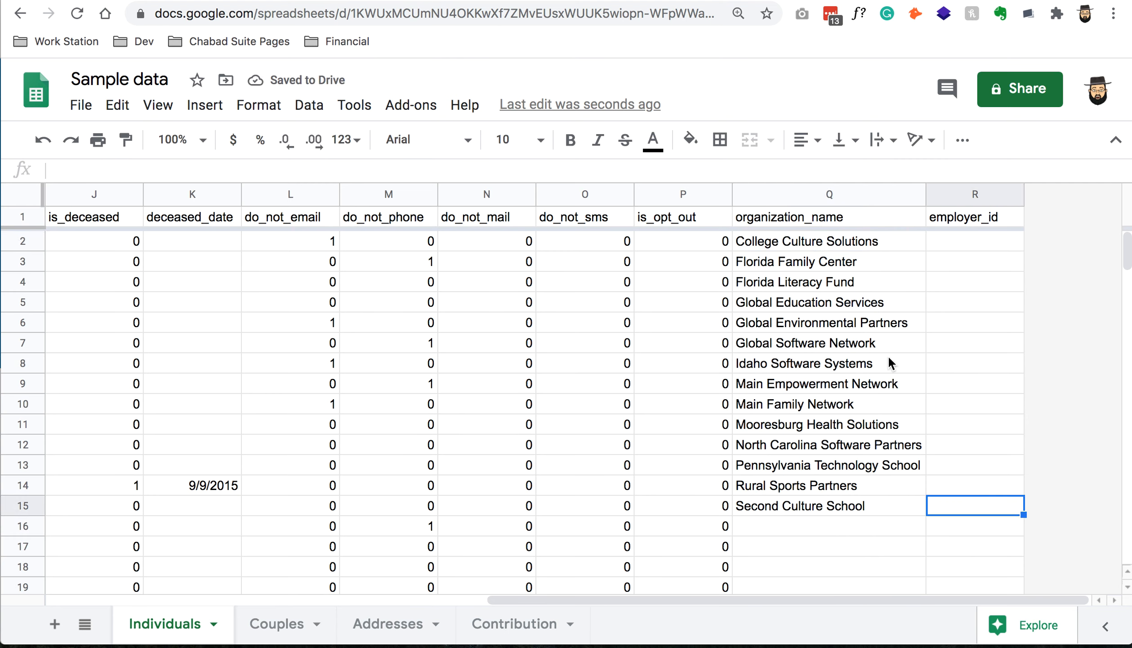
# Step: Enter the formula ="O"&A2 in R2 to build the employer_id from the Contact ID
pyautogui.click(980, 234)
pyautogui.write('"')
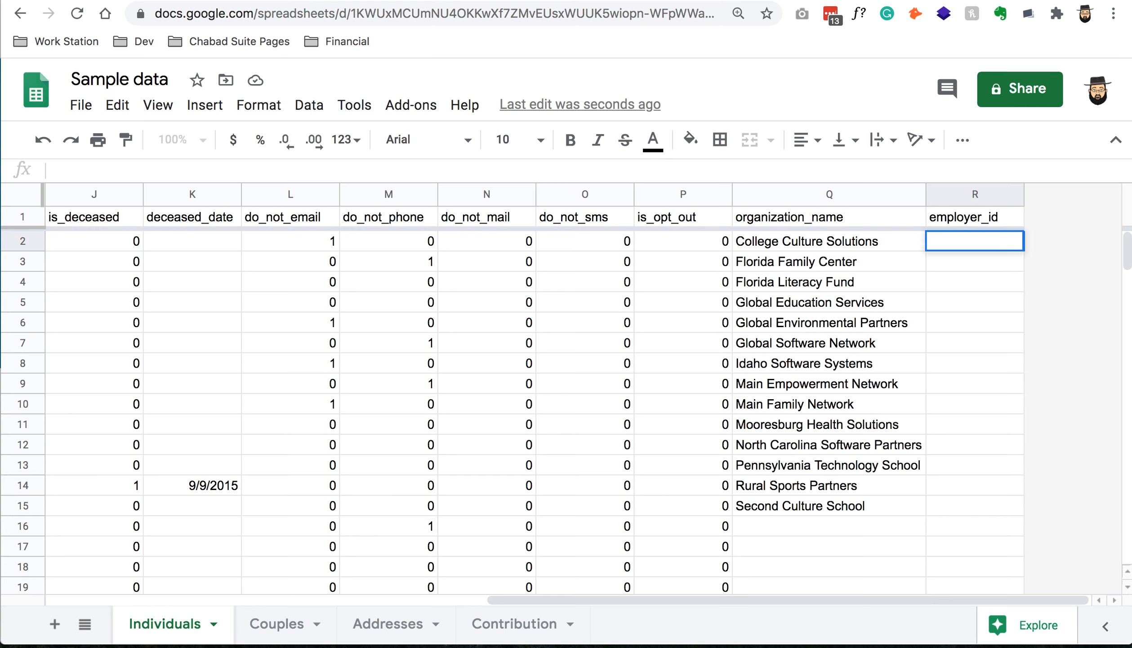
pyautogui.write('=')
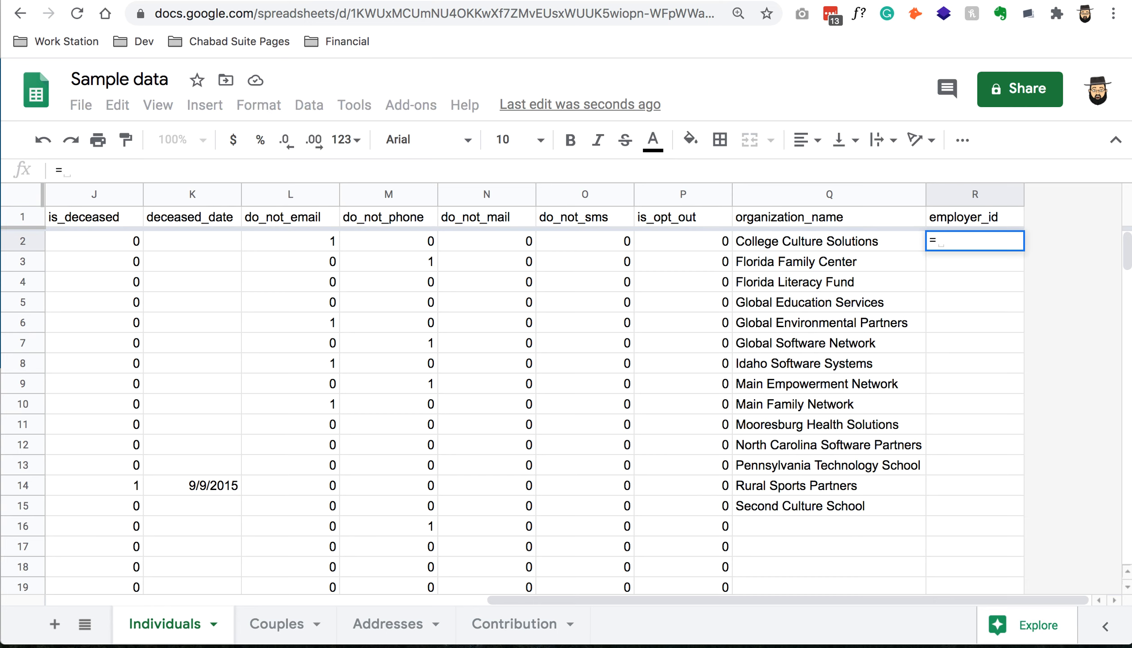
pyautogui.write('"')
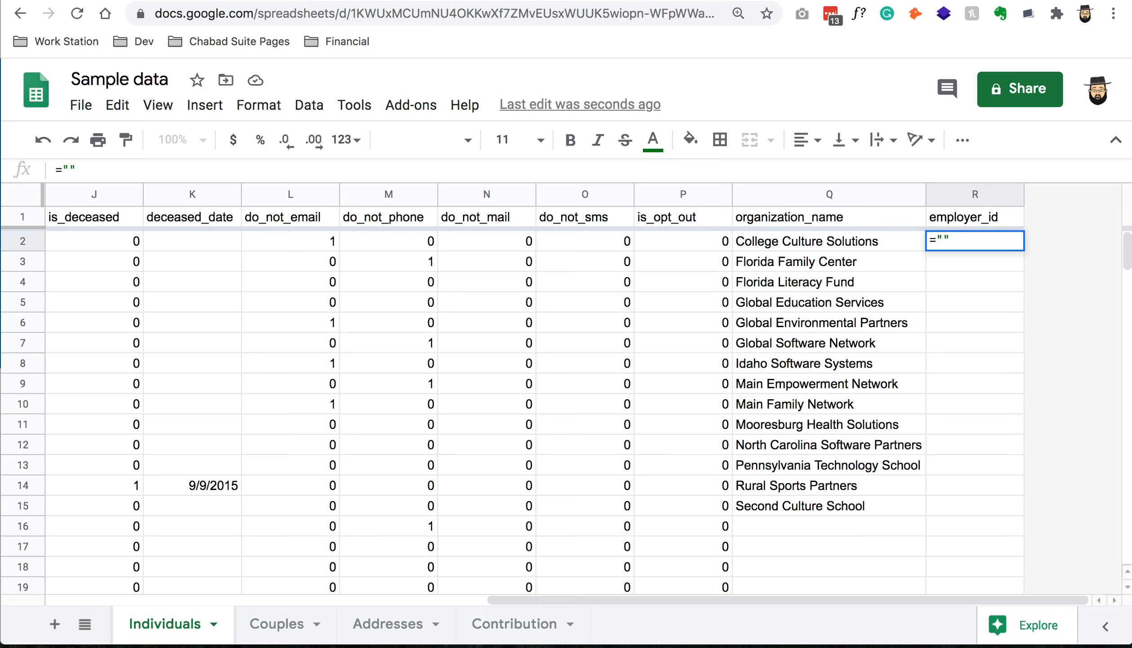
pyautogui.write('0')
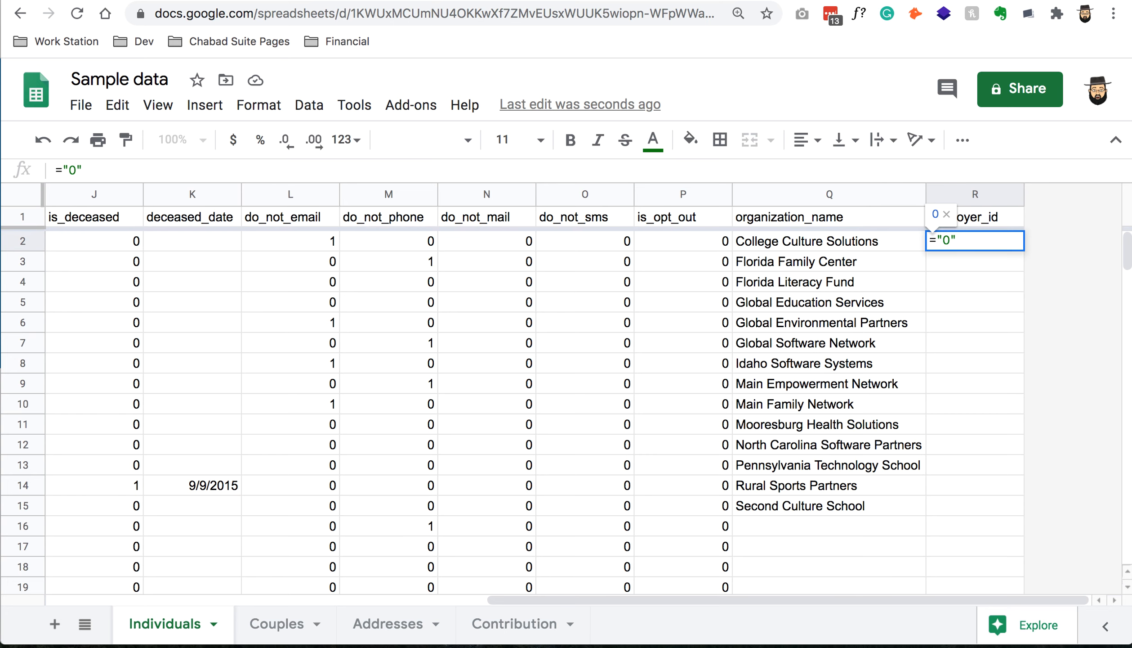
pyautogui.write('&')
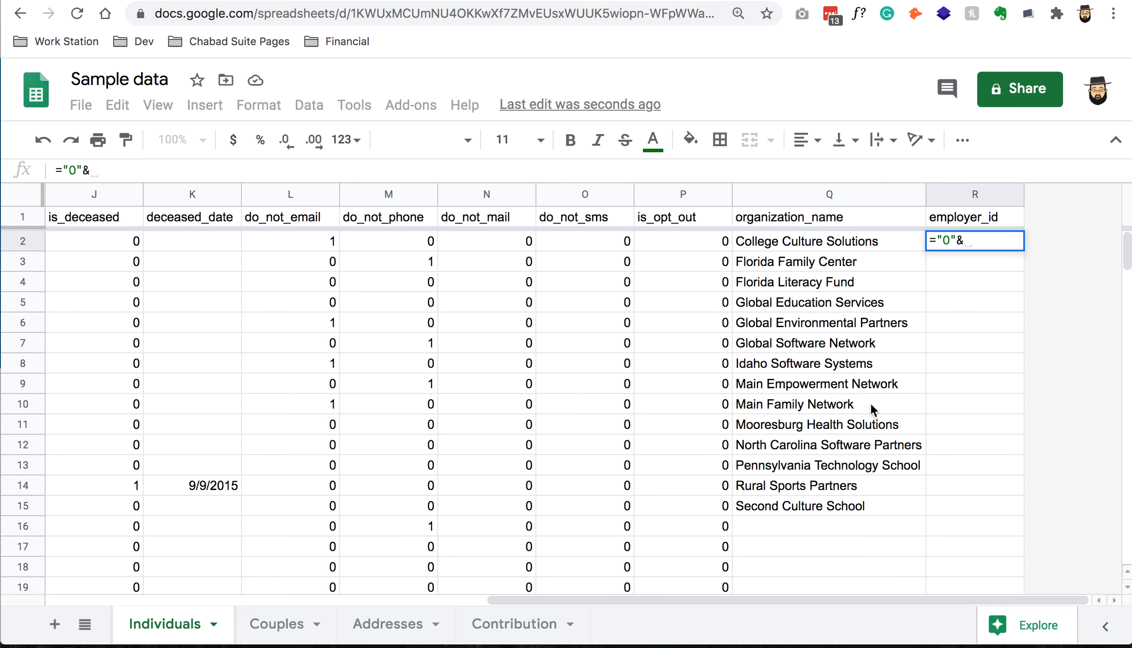
pyautogui.moveTo(694, 601); pyautogui.dragTo(112, 368)
pyautogui.click(69, 242)
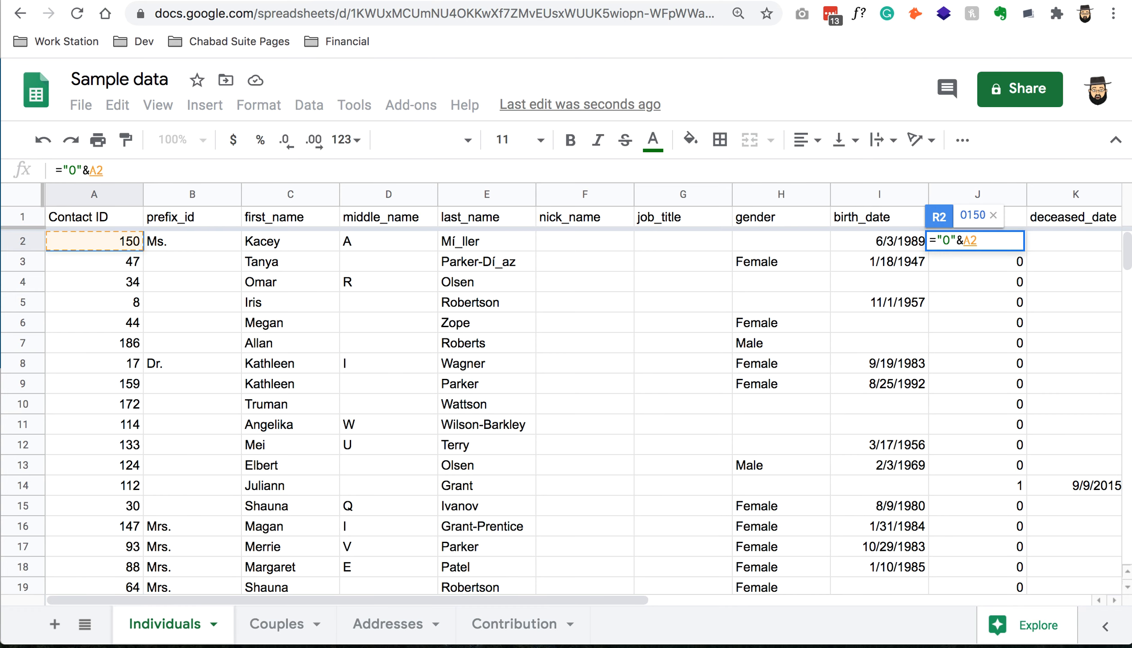
pyautogui.press('Return')
pyautogui.press('Up')
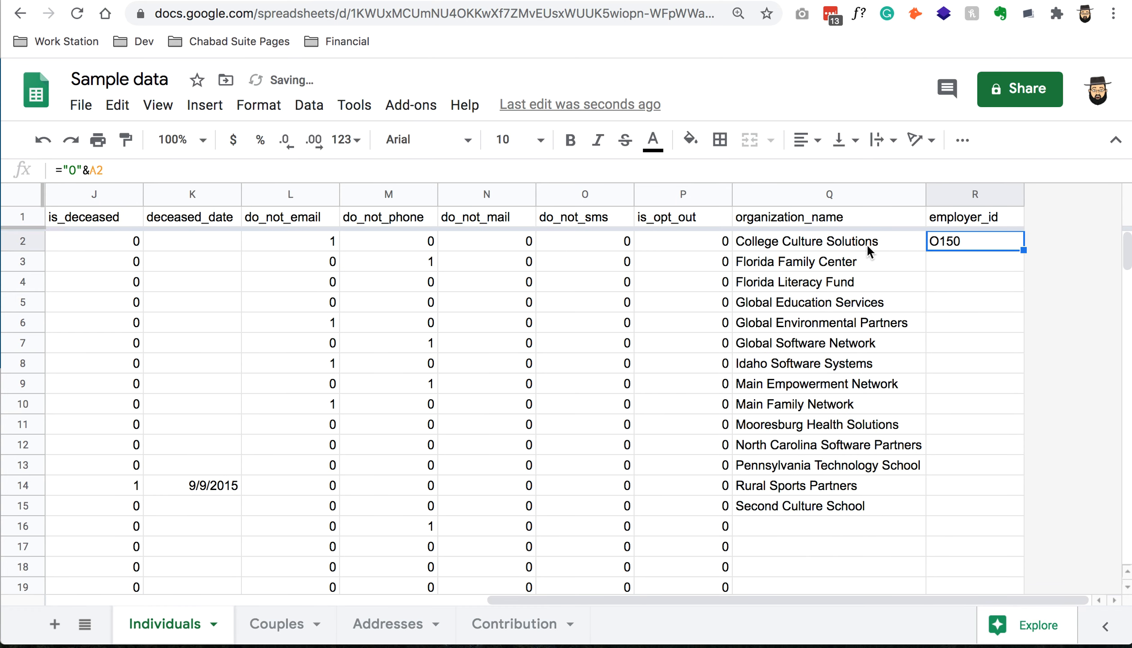
# Step: Check the first organization against its employer_id, and fill the R2 formula down to row 15
pyautogui.click(772, 245)
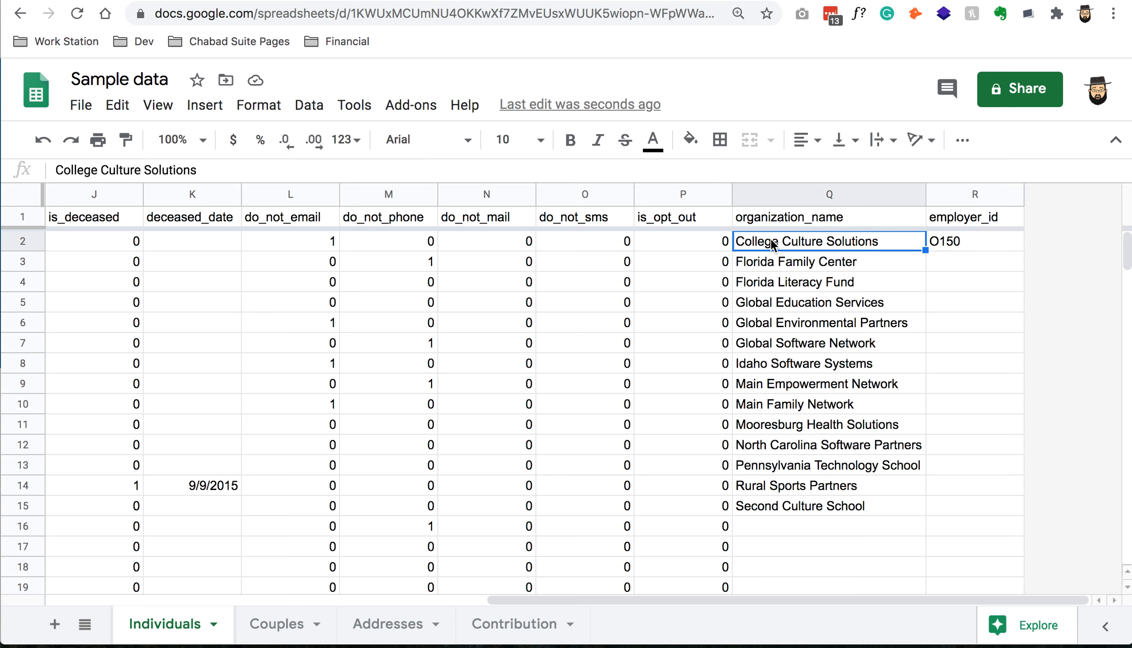
pyautogui.click(941, 249)
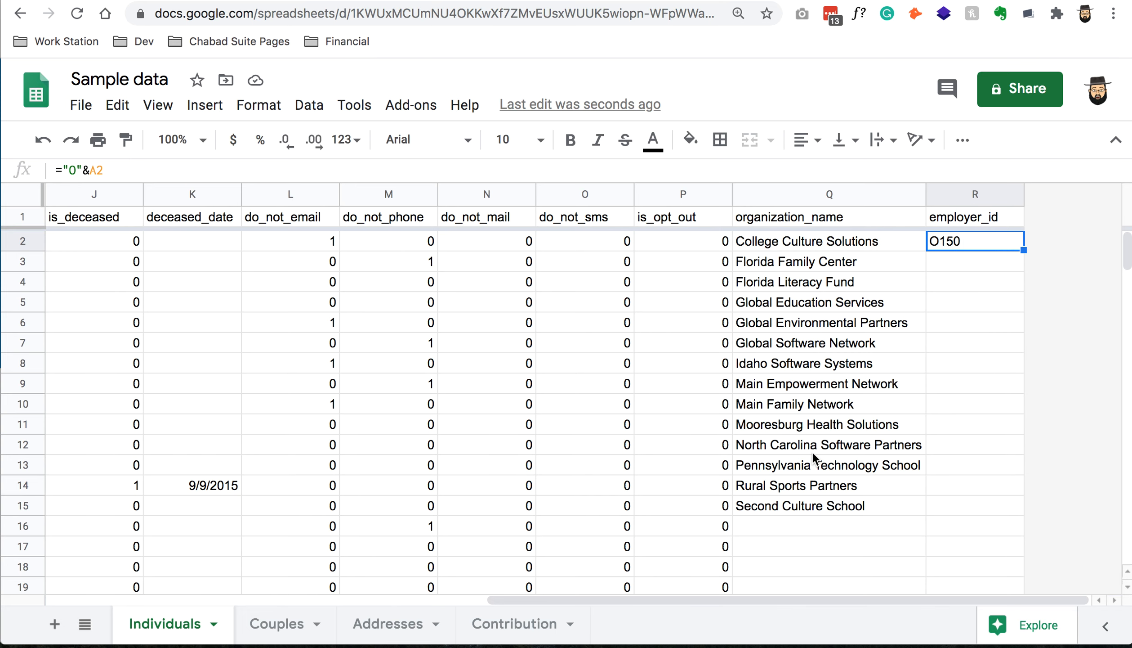
pyautogui.moveTo(740, 595); pyautogui.dragTo(211, 572)
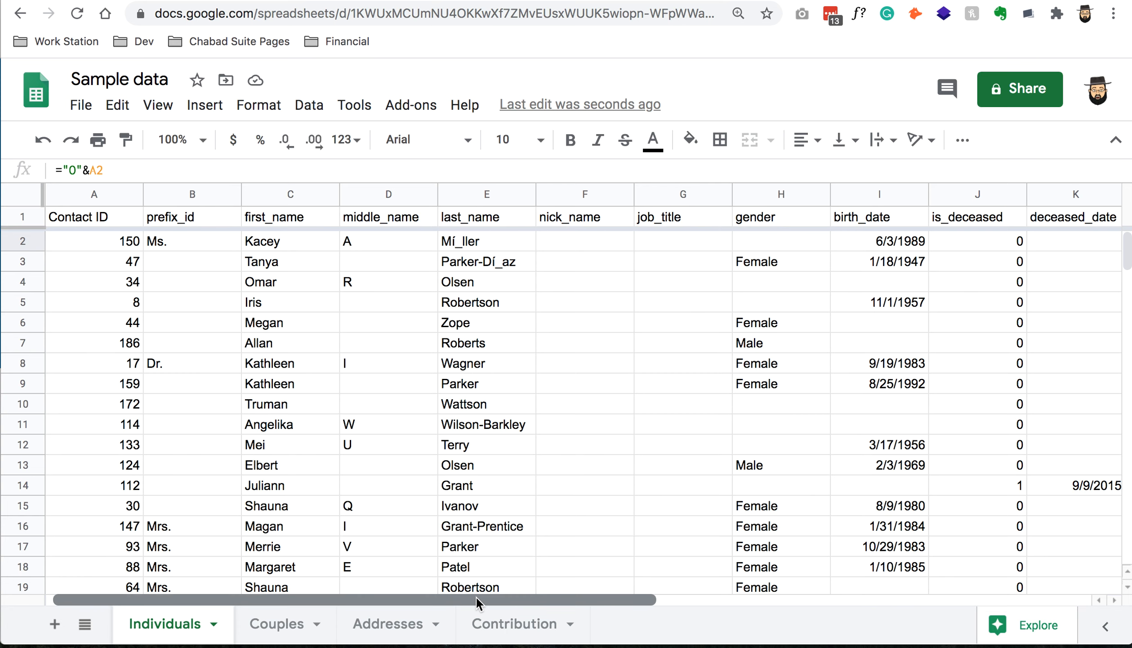
pyautogui.moveTo(476, 596); pyautogui.dragTo(922, 597)
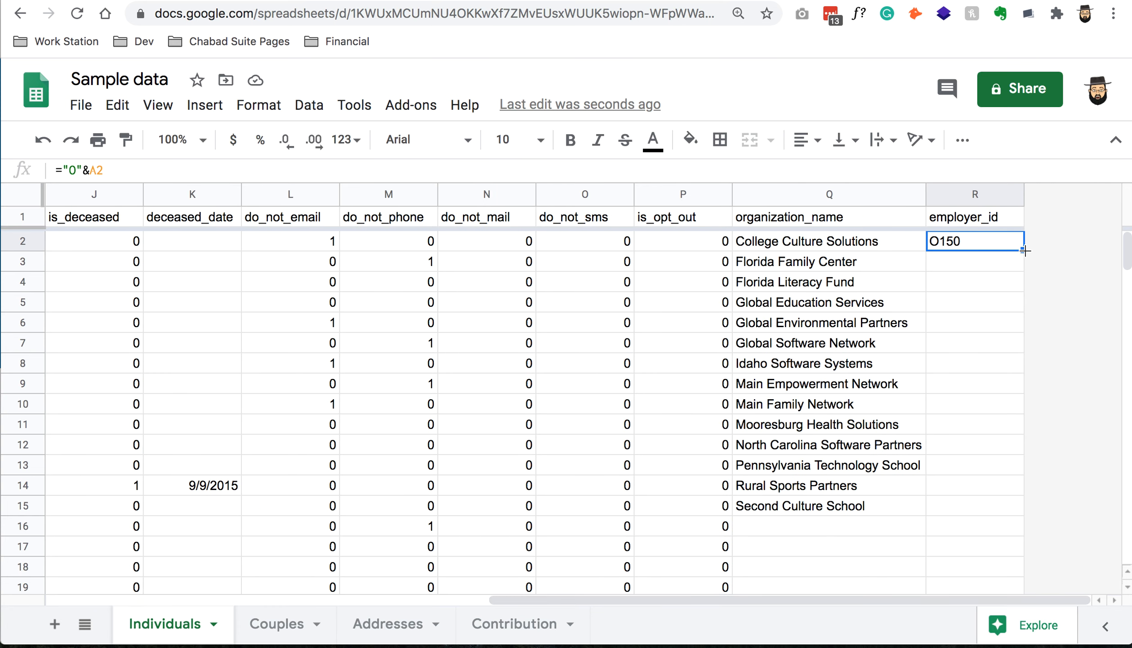
pyautogui.moveTo(1024, 256); pyautogui.dragTo(1025, 511)
pyautogui.click(940, 552)
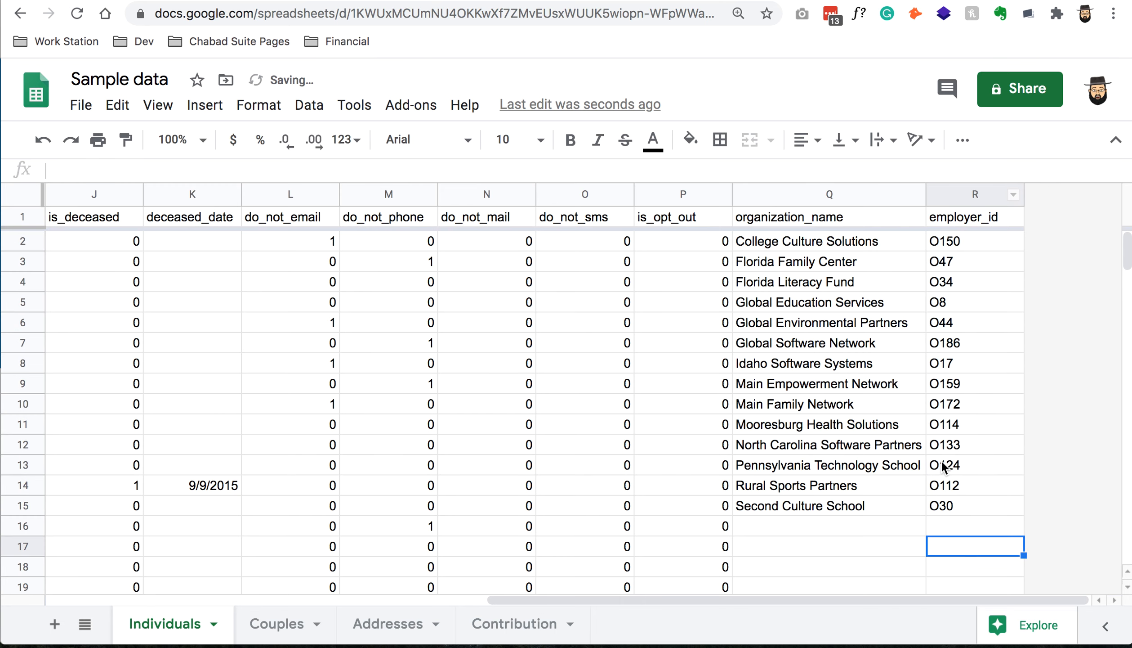
# Step: Switch to the CiviCRM site and open its Import Contacts page
pyautogui.moveTo(635, 598); pyautogui.dragTo(128, 601)
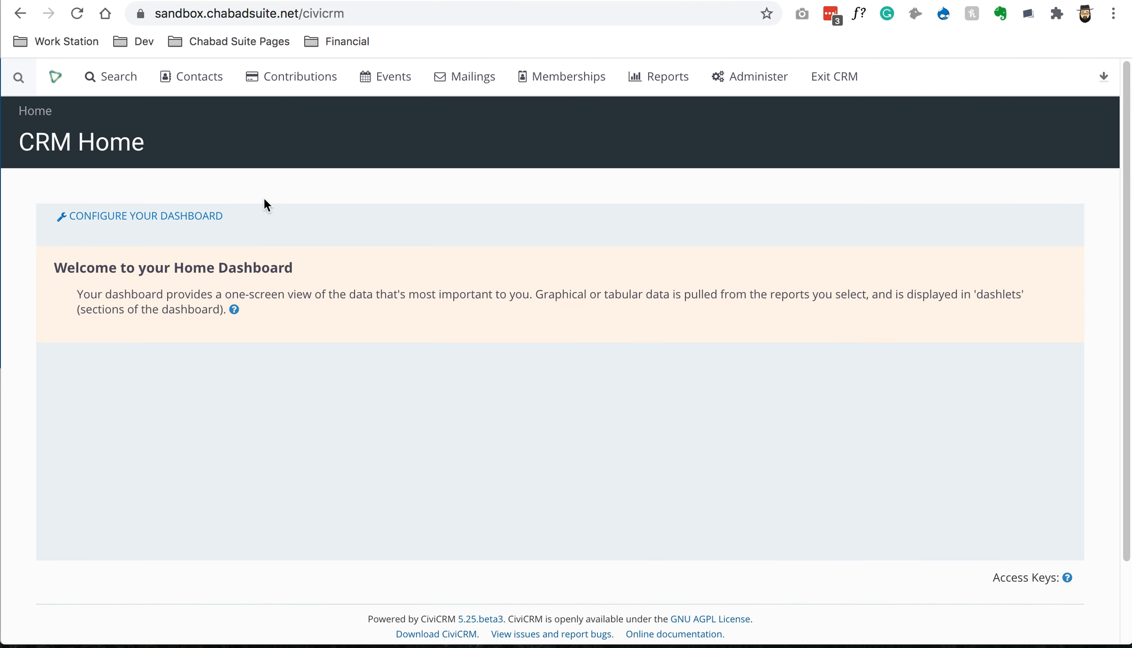
pyautogui.moveTo(195, 75)
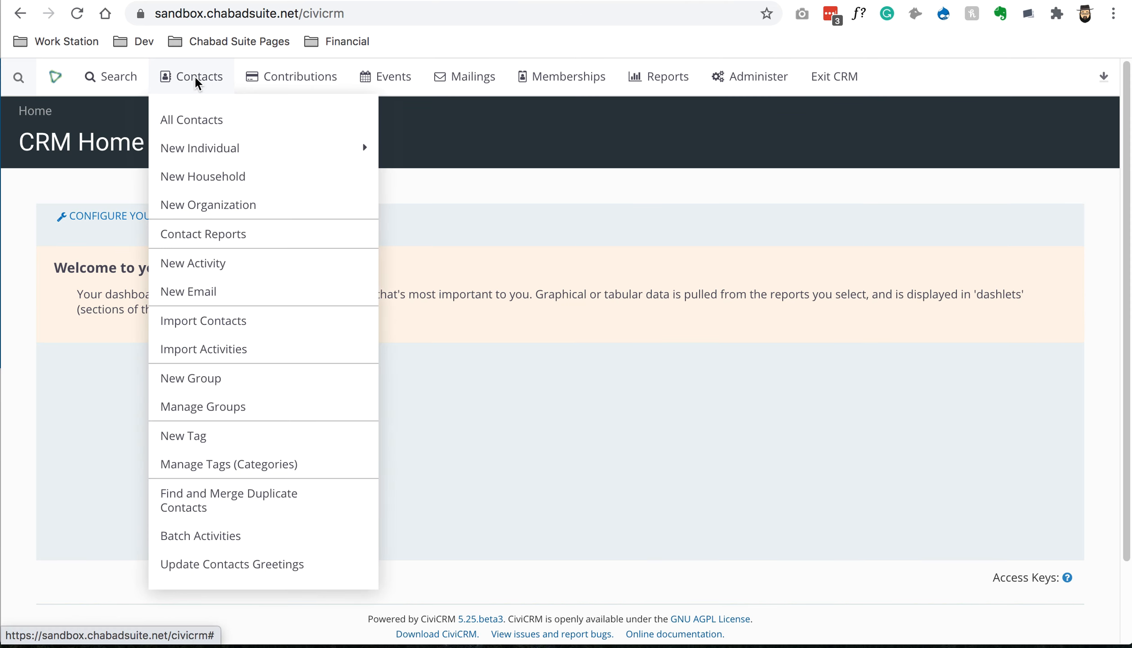
pyautogui.click(221, 321)
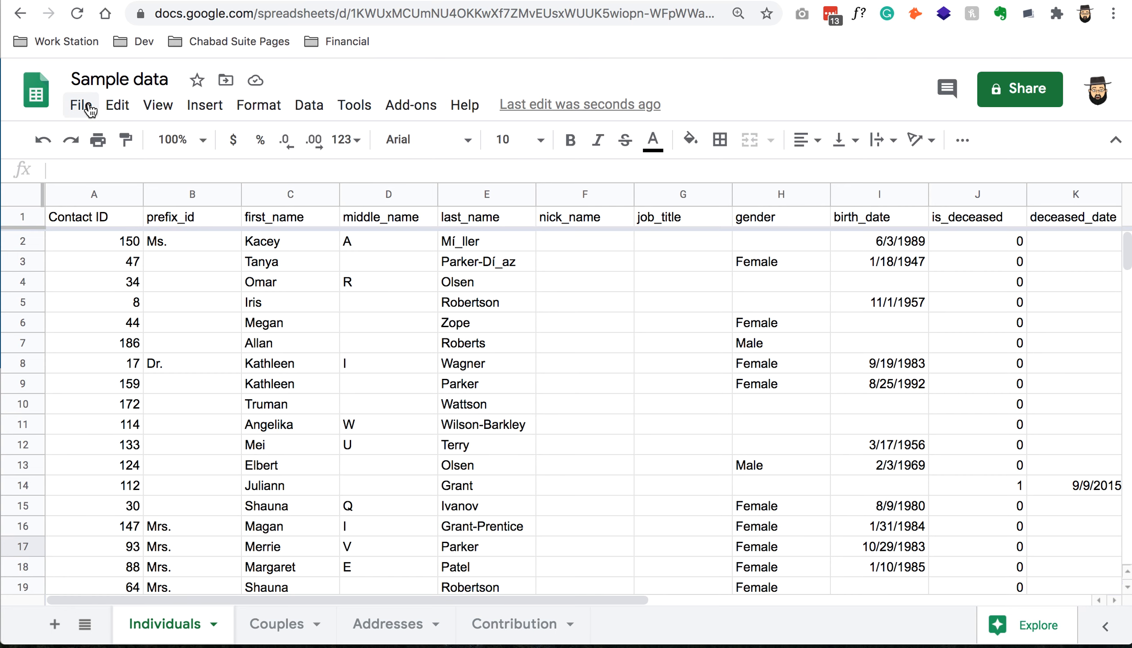
# Step: Switch back to Google Sheets and download the Individuals sheet as comma-separated values (.csv)
pyautogui.click(86, 106)
pyautogui.moveTo(234, 331)
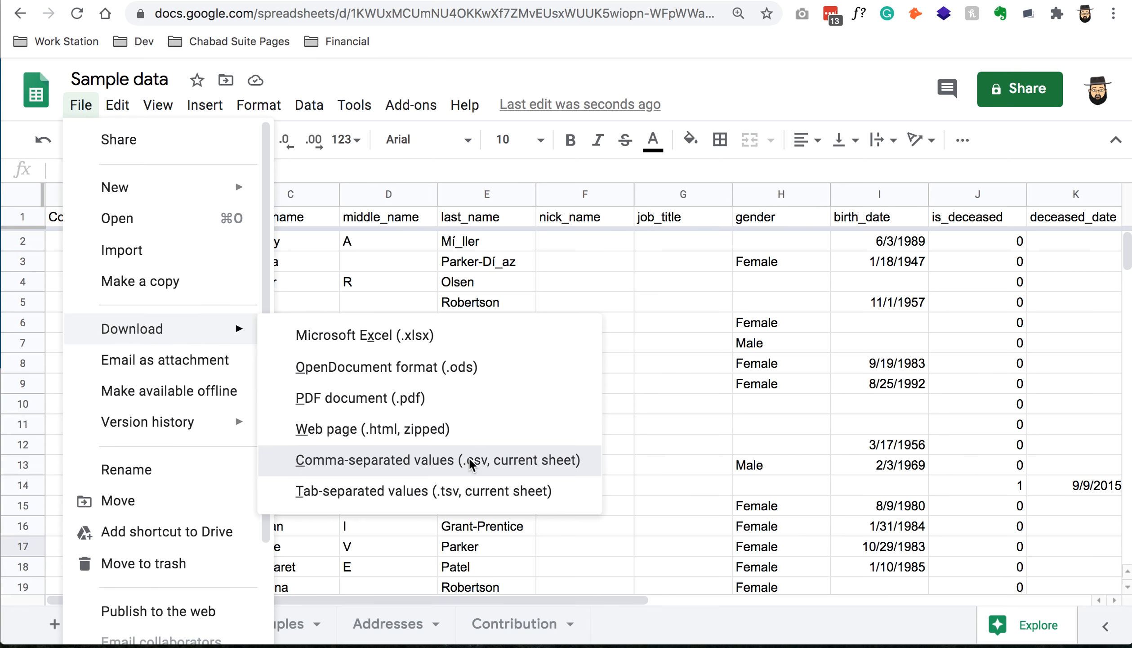
pyautogui.click(409, 458)
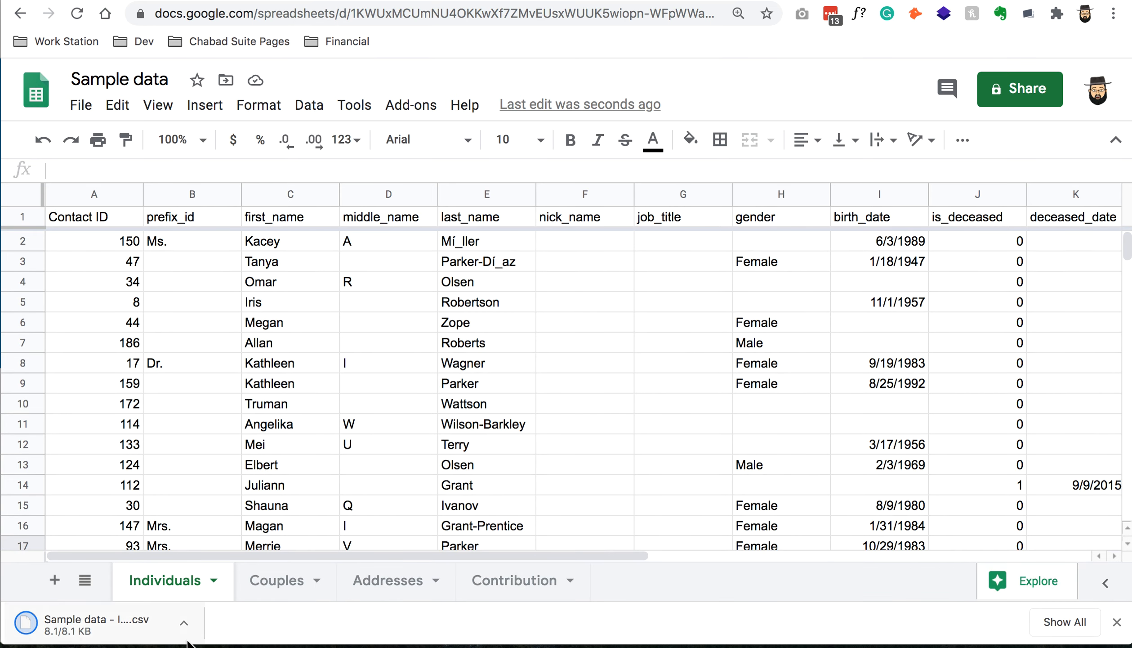
pyautogui.click(81, 106)
pyautogui.moveTo(156, 329)
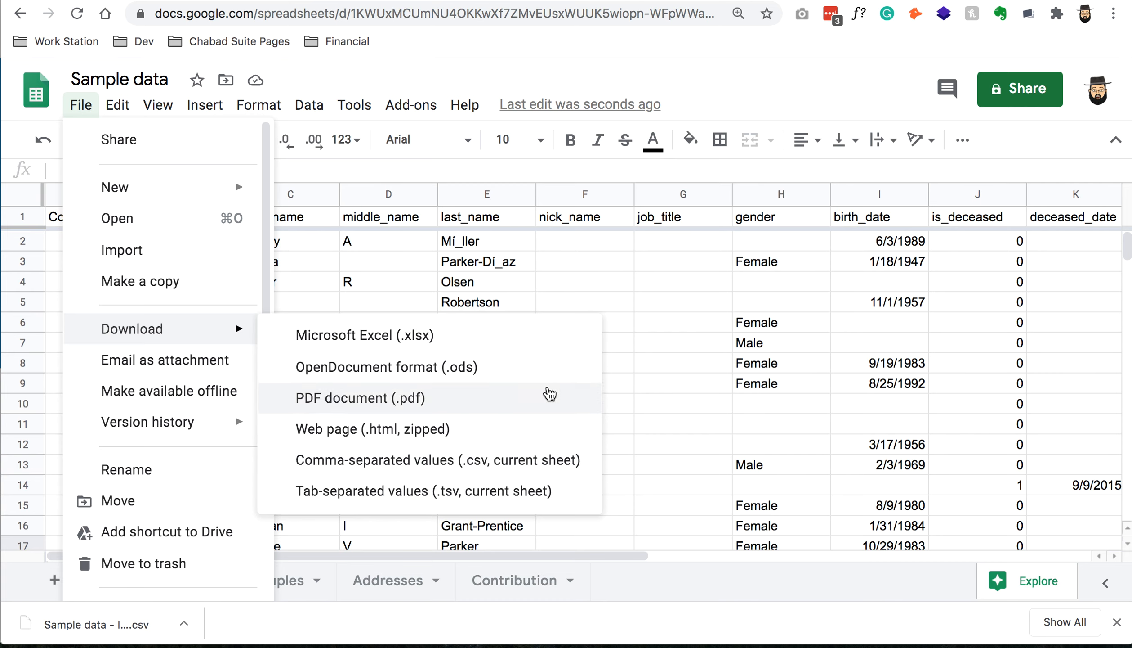
# Step: Switch to CiviCRM's Import Contacts page, choose Sample data - Individuals.csv from Downloads as the import file, and mark its first row as column headers
pyautogui.click(486, 1)
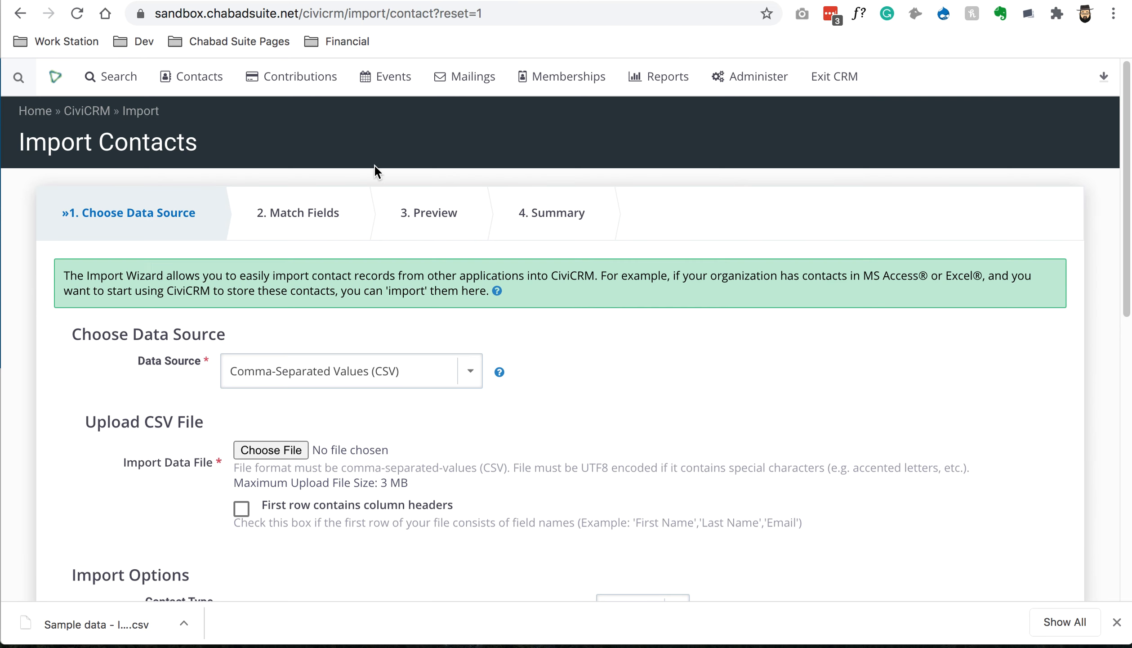
pyautogui.moveTo(195, 72)
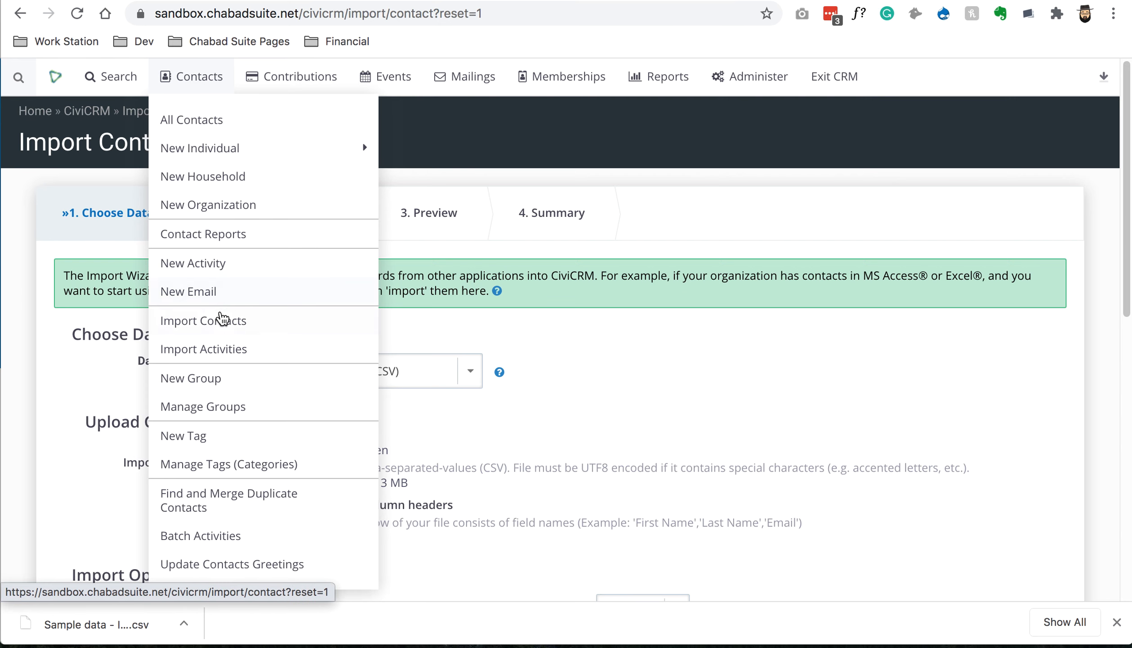
pyautogui.scroll(-5, 796, 470)
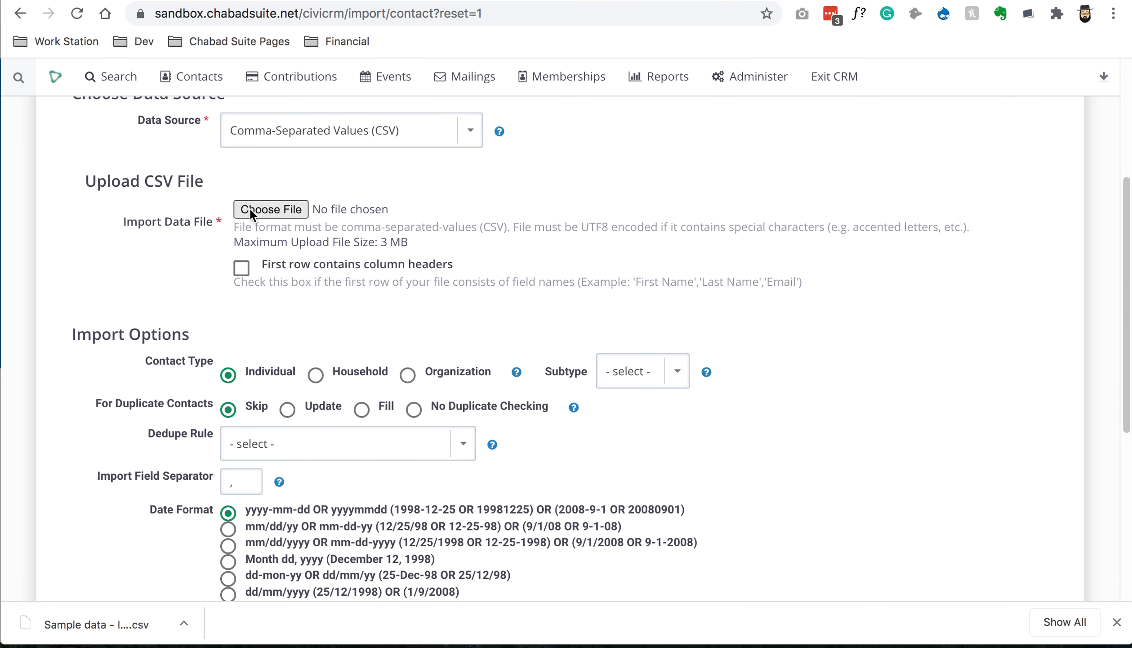
pyautogui.click(272, 207)
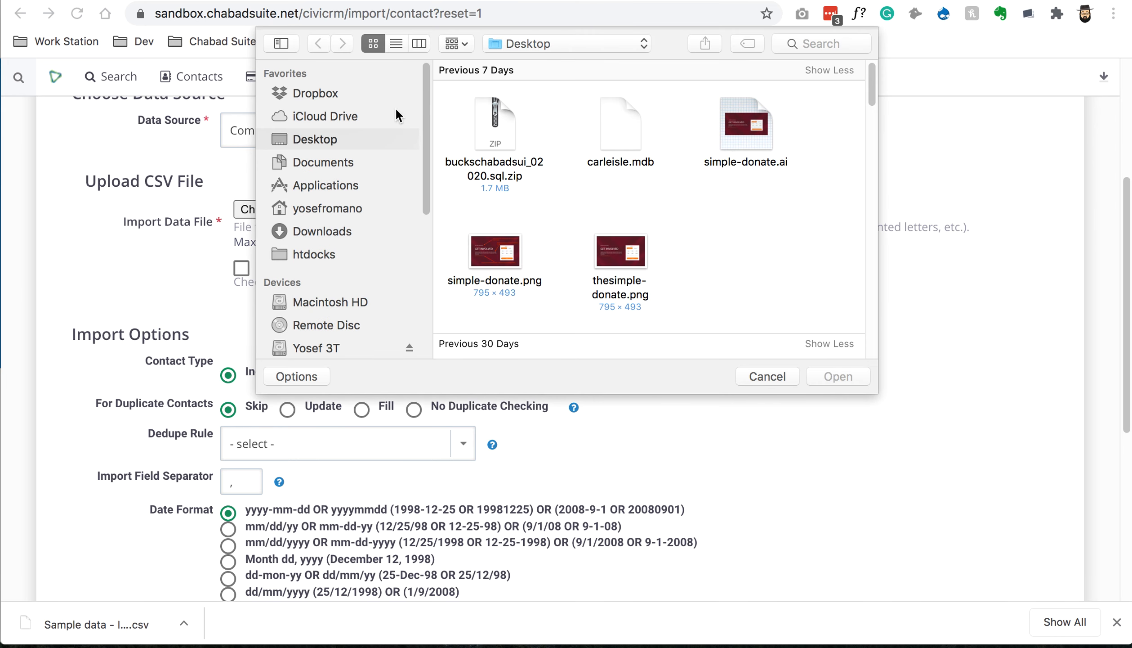
pyautogui.click(313, 232)
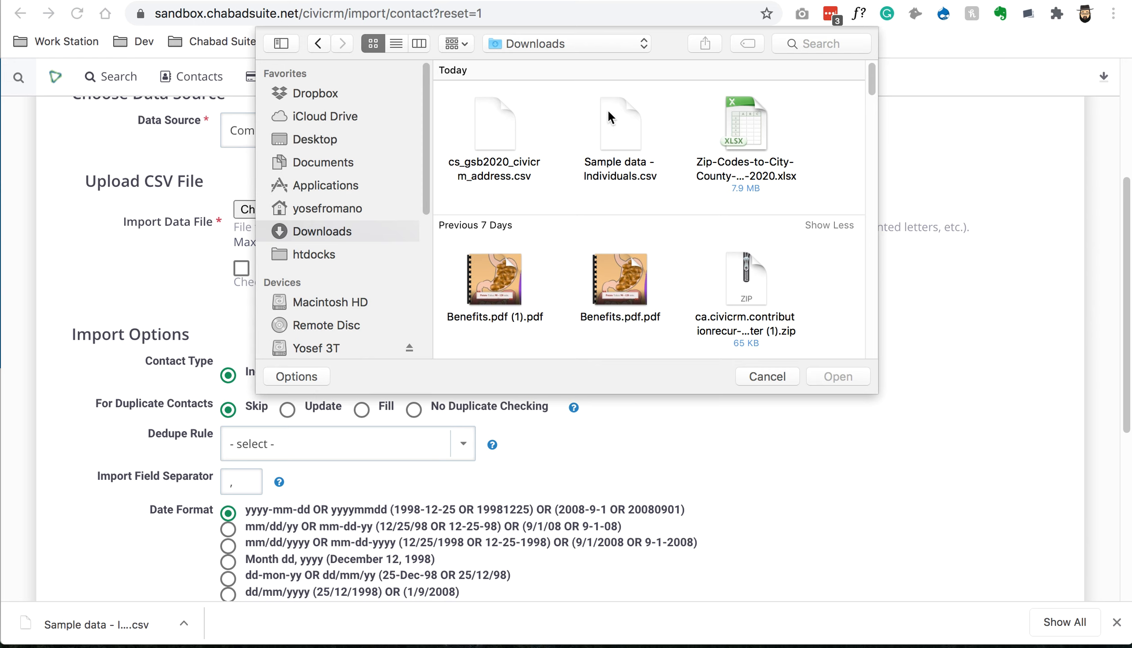
pyautogui.click(626, 113)
pyautogui.doubleClick(627, 113)
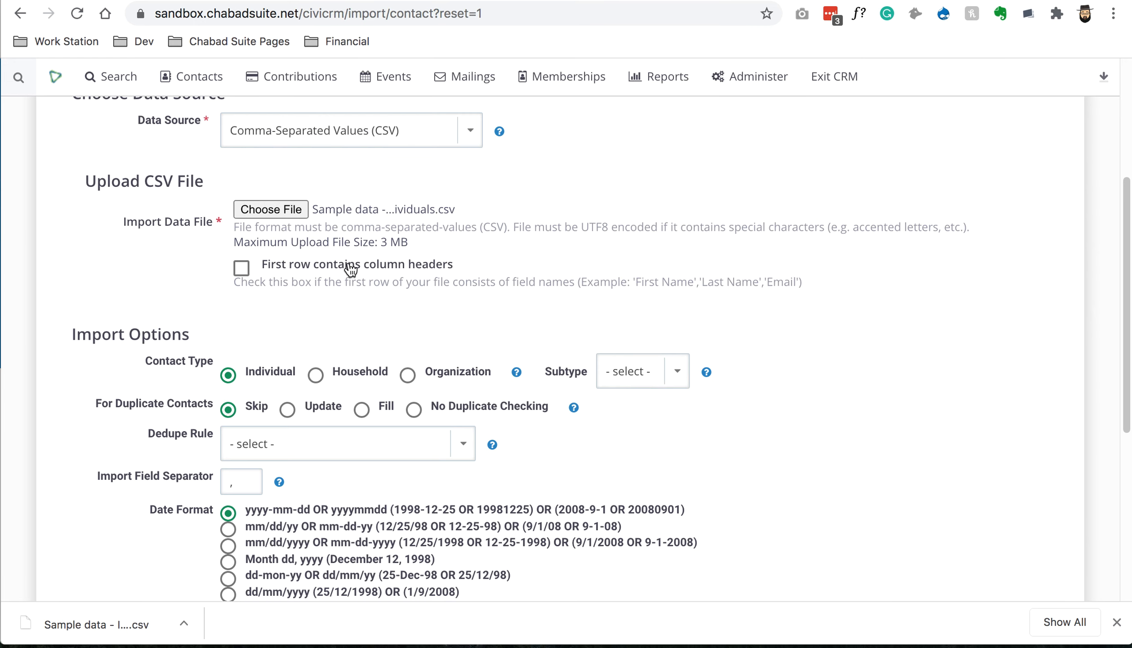
pyautogui.click(422, 272)
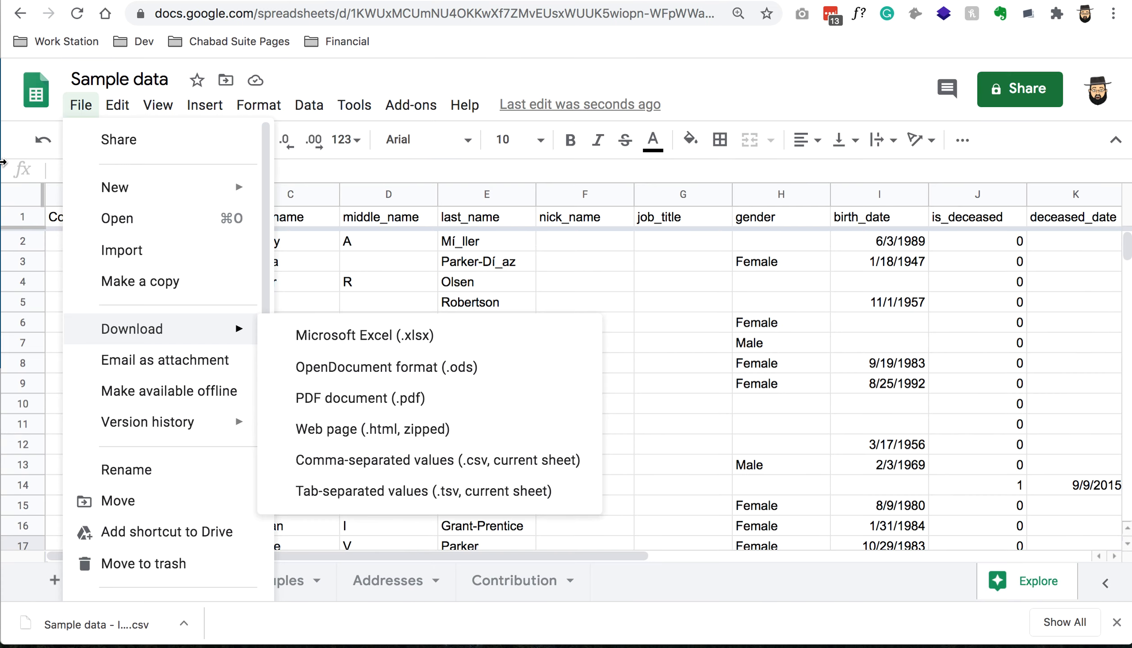
# Step: Switch to Google Sheets and review the Individuals column headers in row 1 from Contact ID through nick_name
pyautogui.click(353, 260)
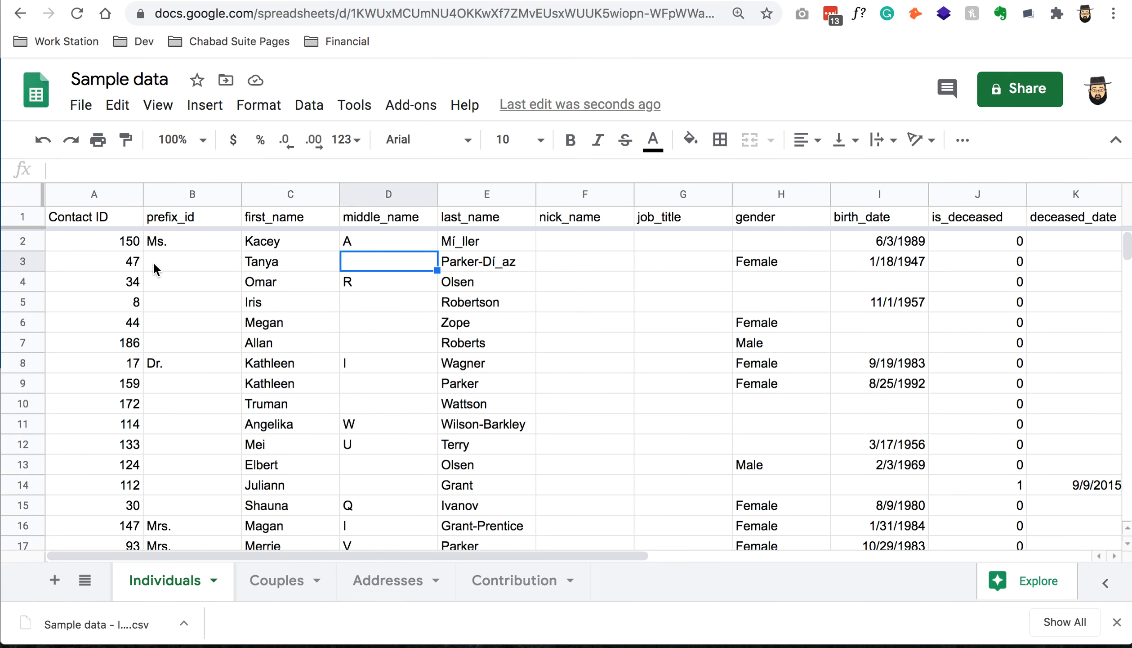
pyautogui.click(116, 216)
pyautogui.click(194, 216)
pyautogui.click(279, 215)
pyautogui.click(378, 215)
pyautogui.click(481, 216)
pyautogui.click(585, 218)
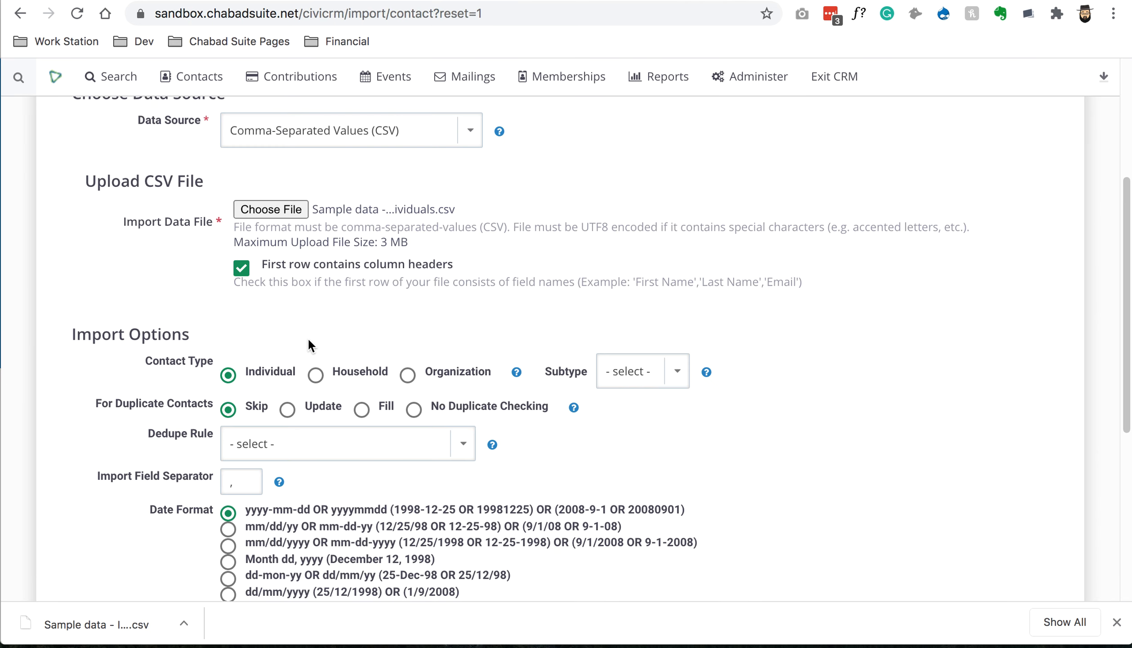
# Step: Return to the CiviCRM import options, try Fill and Update for duplicate contacts, look at the dedupe rules, and set duplicate handling back to Skip
pyautogui.scroll(-1, 309, 340)
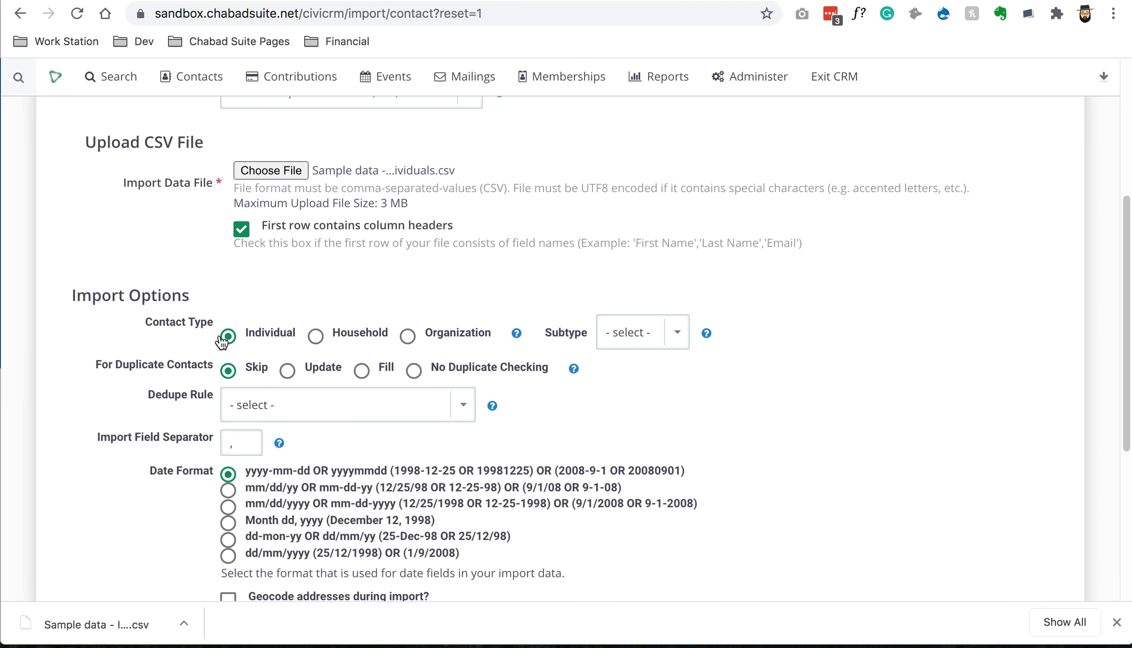
pyautogui.moveTo(194, 323); pyautogui.dragTo(203, 323)
pyautogui.click(203, 323)
pyautogui.moveTo(102, 360); pyautogui.dragTo(200, 364)
pyautogui.click(202, 364)
pyautogui.click(313, 371)
pyautogui.click(386, 368)
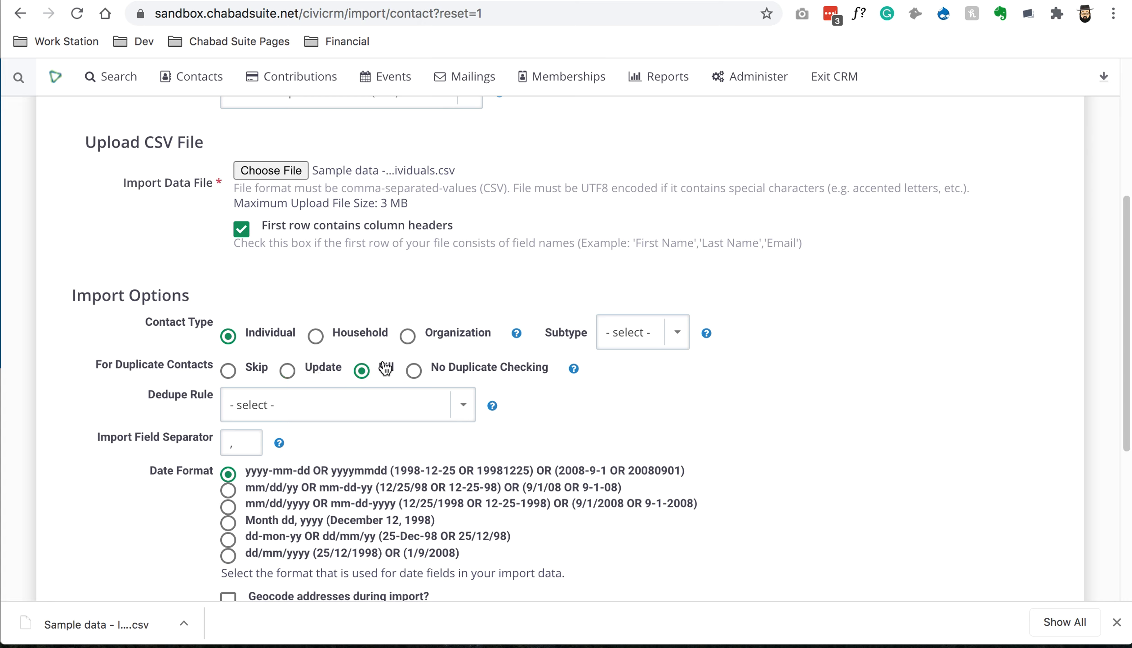
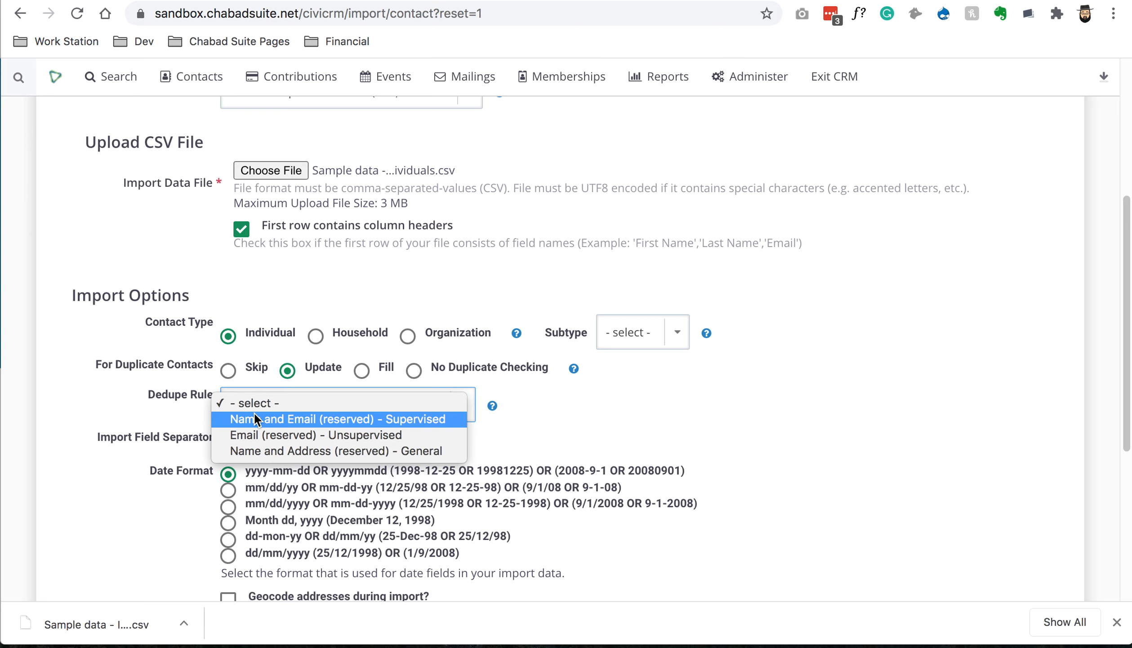
pyautogui.click(599, 413)
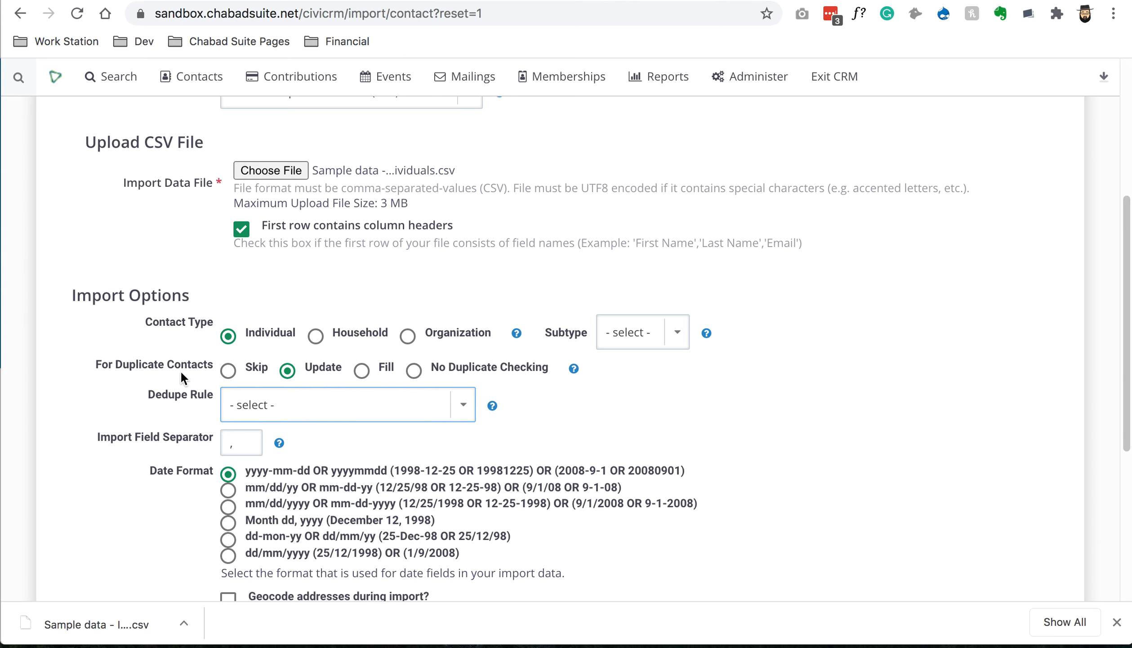
pyautogui.click(227, 369)
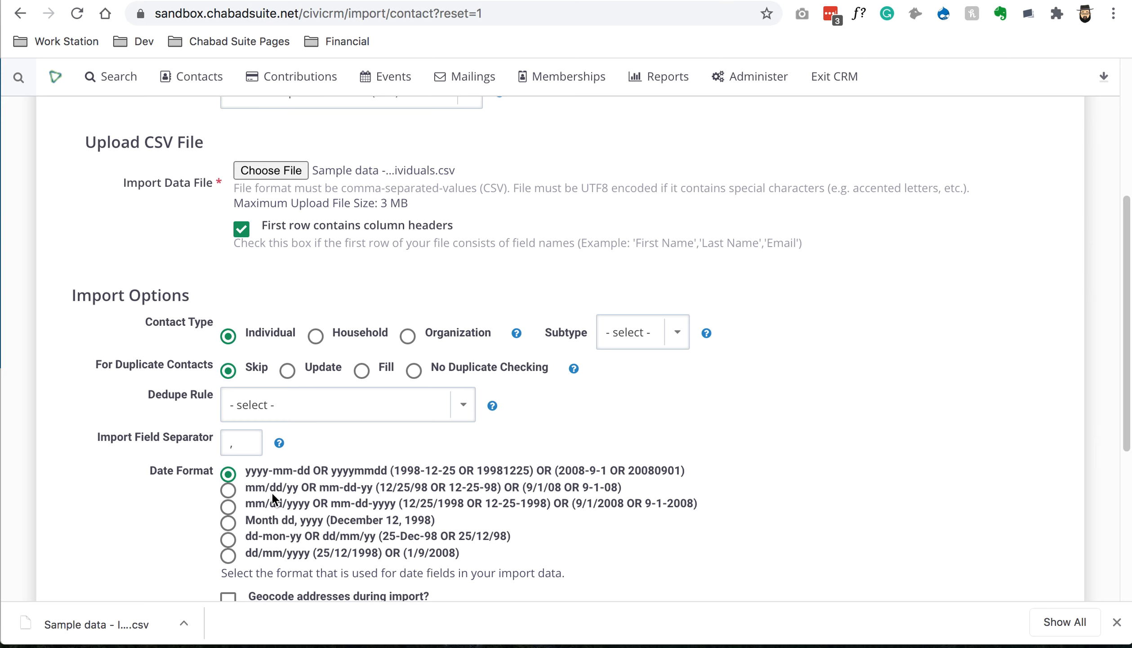
# Step: Check the birth_date format in the Google Sheet, and set the CiviCRM import's date format to mm/dd/yyyy OR mm-dd-yyyy
pyautogui.click(661, 1)
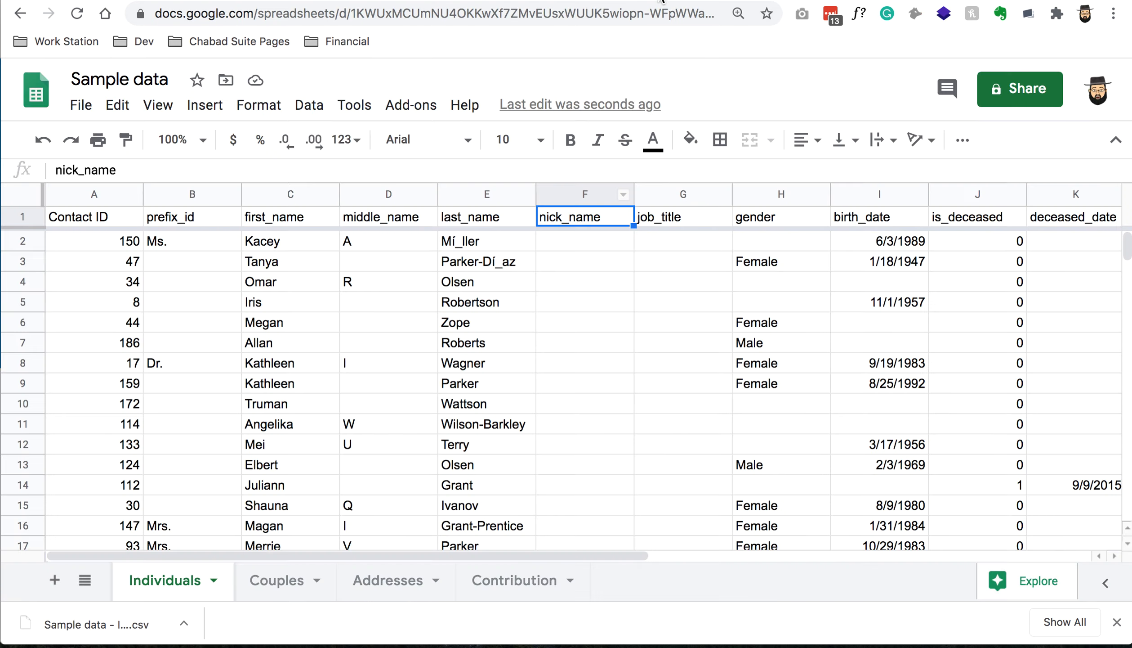
pyautogui.click(880, 243)
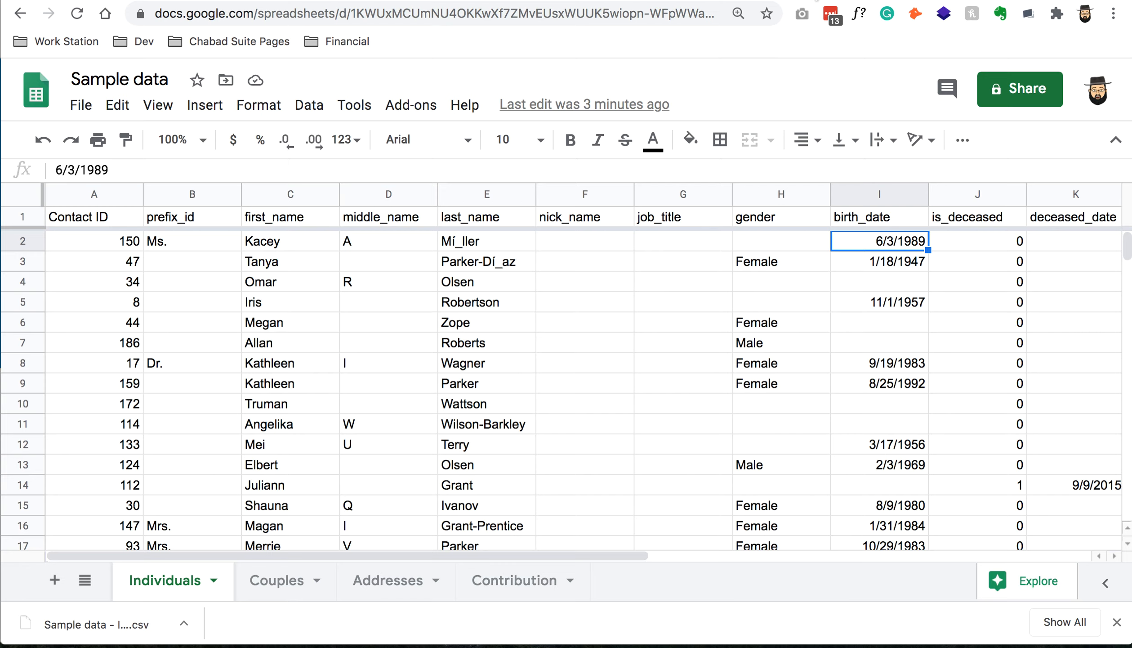
pyautogui.click(542, 1)
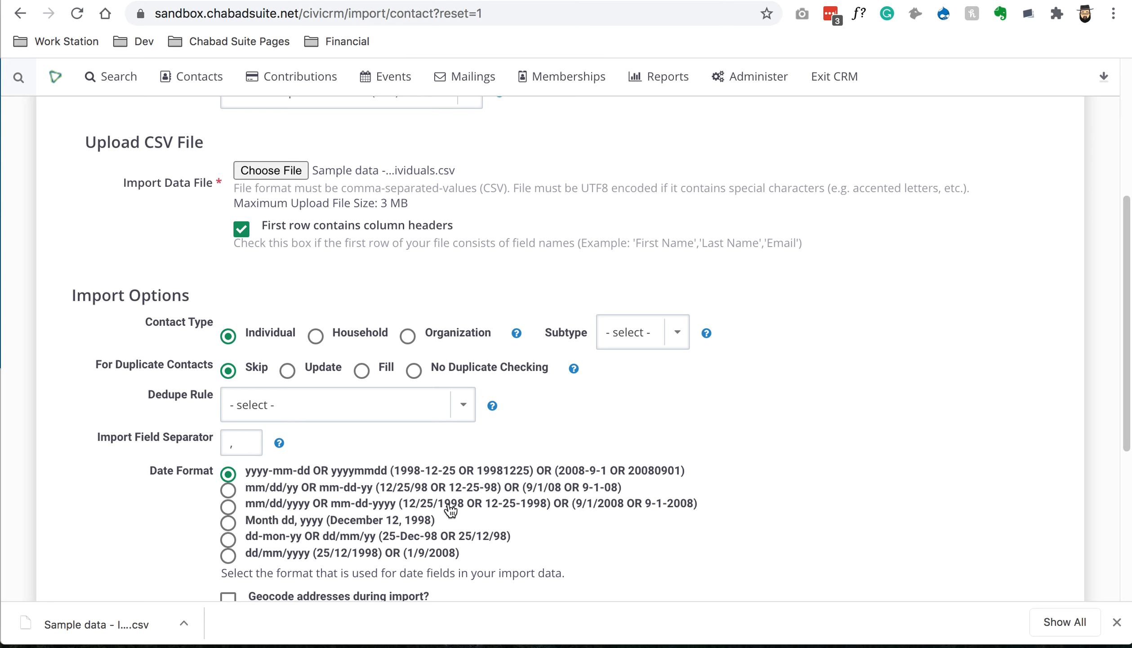
pyautogui.click(597, 511)
# Step: Turn on geocoding of addresses during import and continue to the Match Fields stage
pyautogui.scroll(-5, 682, 508)
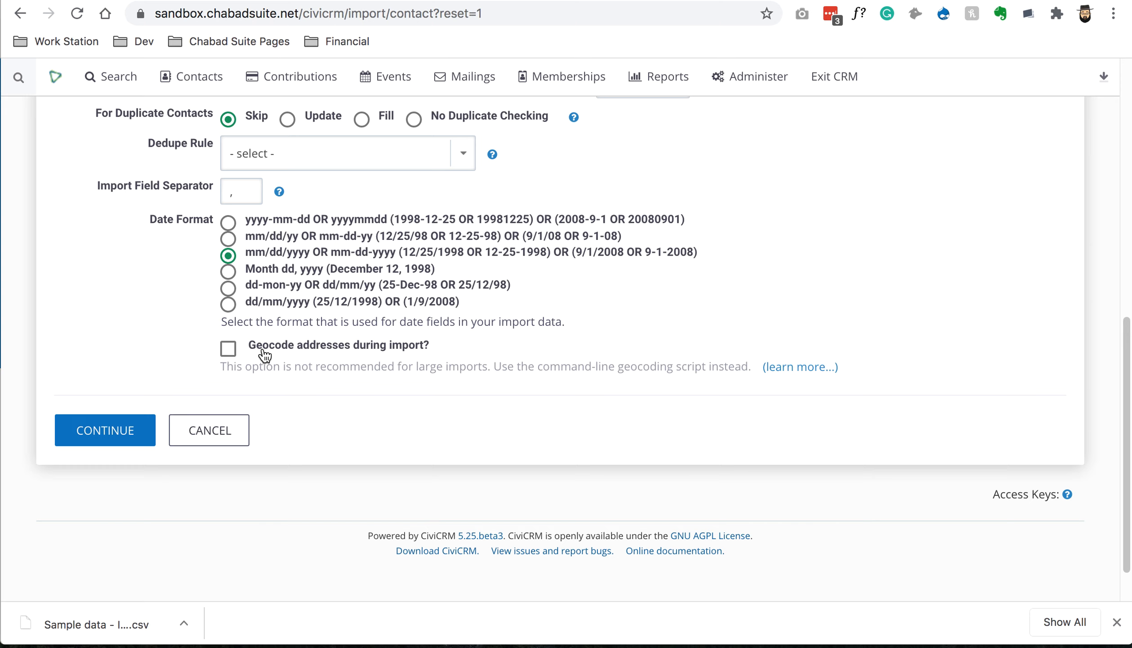
pyautogui.click(229, 353)
pyautogui.click(91, 433)
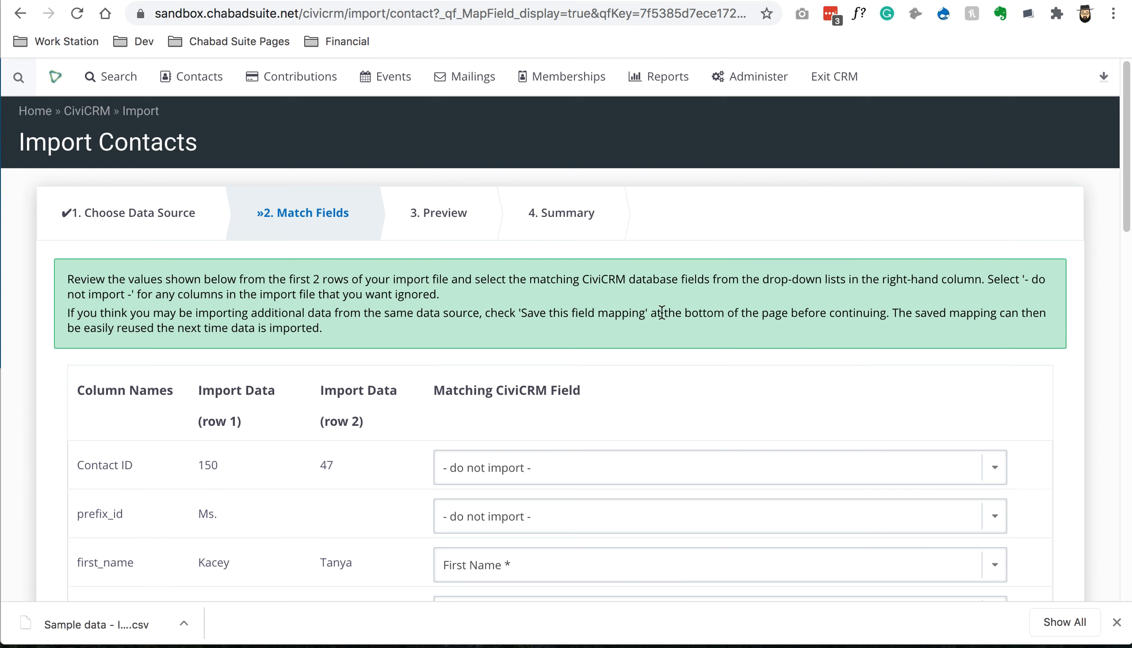
# Step: Match the Contact ID column to External Identifier and the prefix_id column to Individual Prefix
pyautogui.click(518, 472)
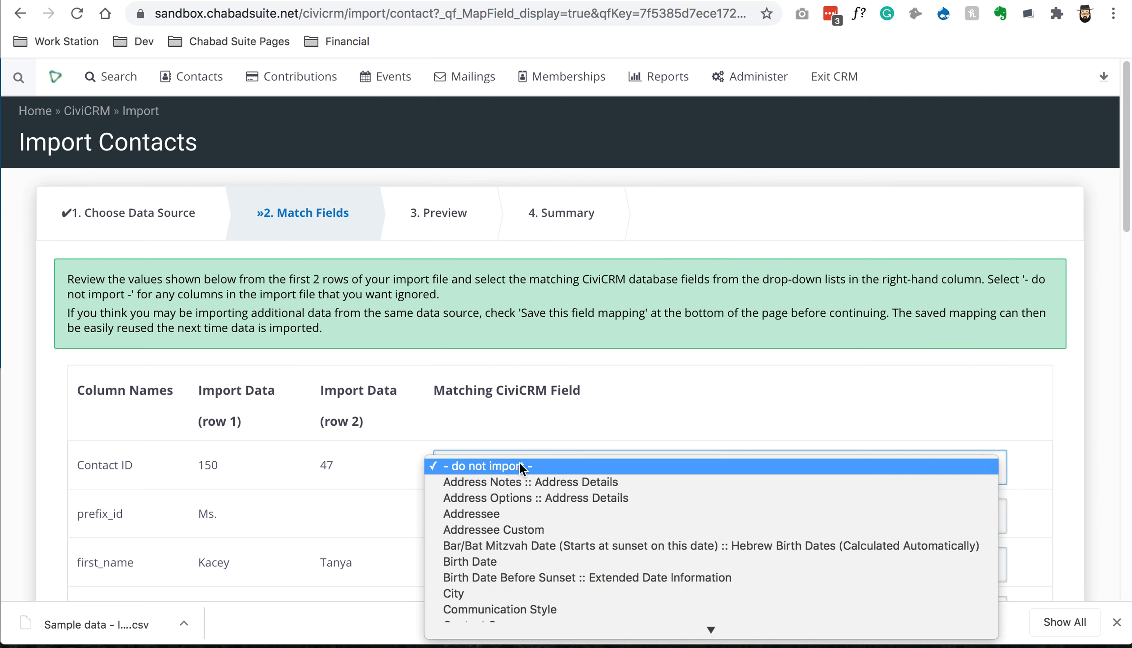
pyautogui.scroll(-10, 519, 464)
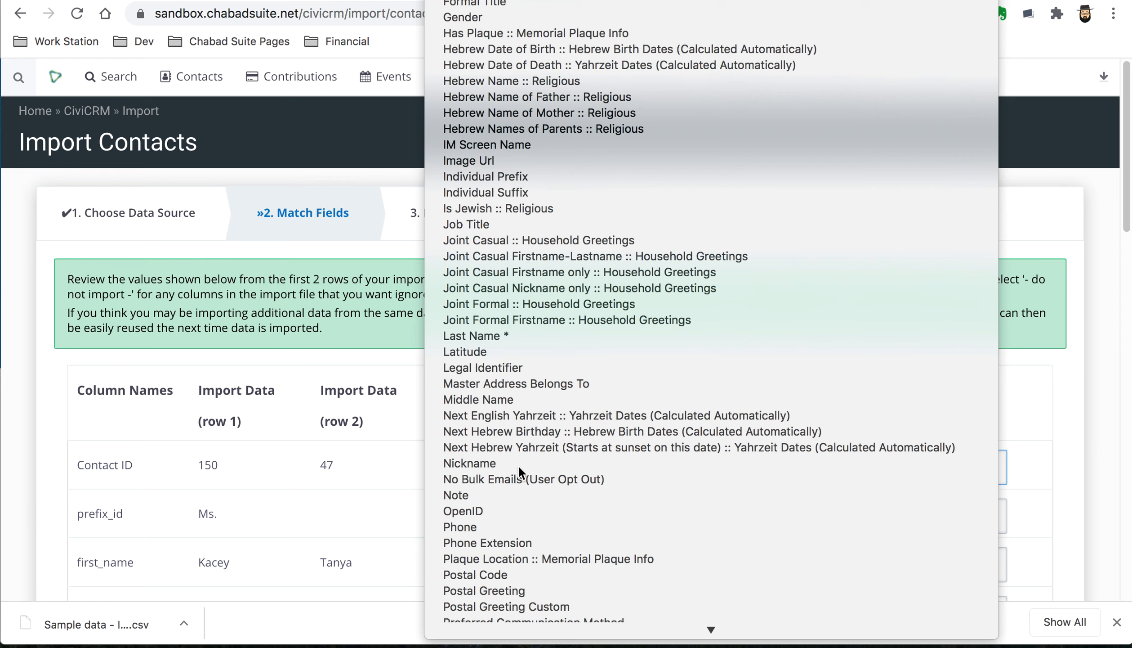
pyautogui.press('Return')
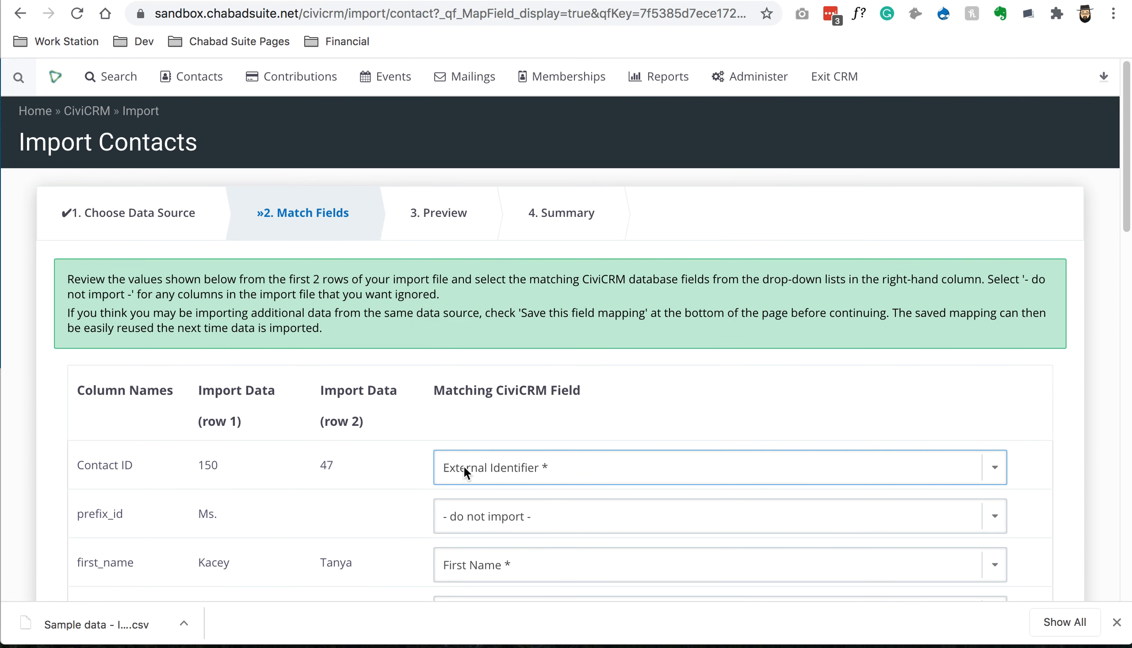
pyautogui.scroll(-3, 305, 499)
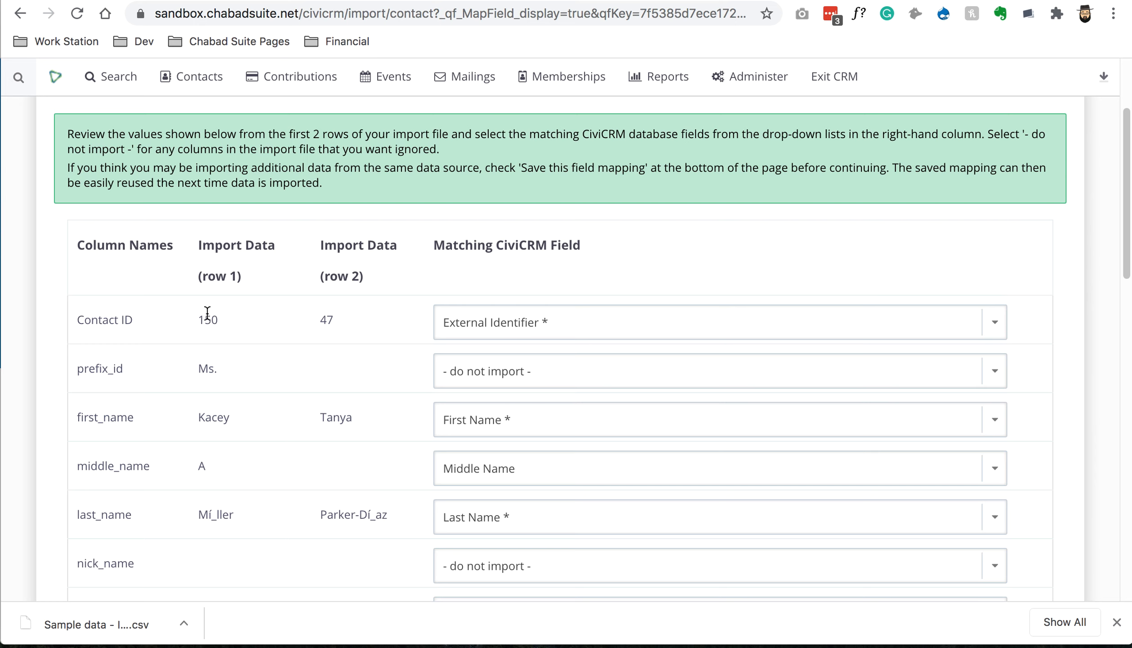
pyautogui.click(515, 369)
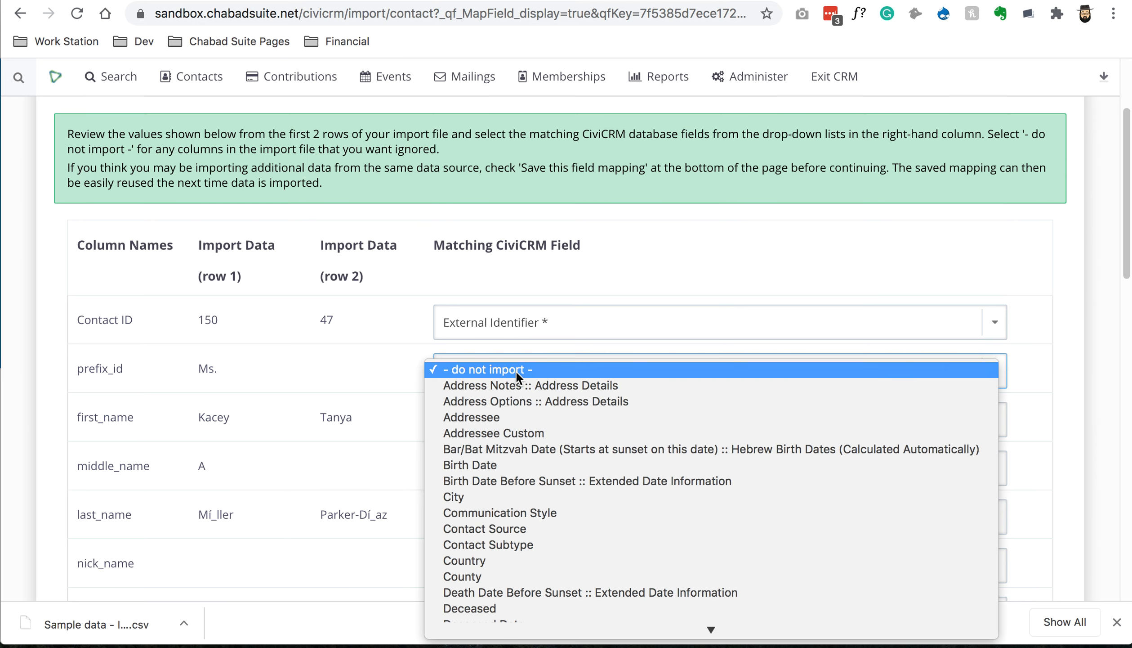
pyautogui.write('ind')
pyautogui.press('Return')
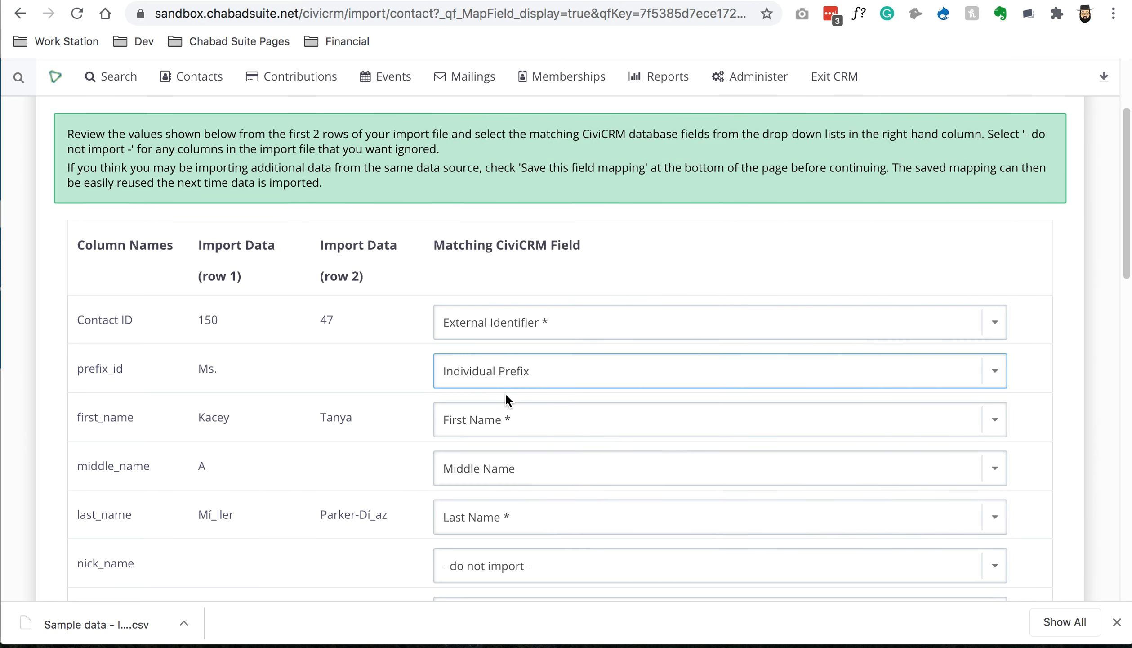
# Step: Look through the CiviCRM fields available for the first_name column, keeping the First Name match
pyautogui.scroll(-1, 391, 504)
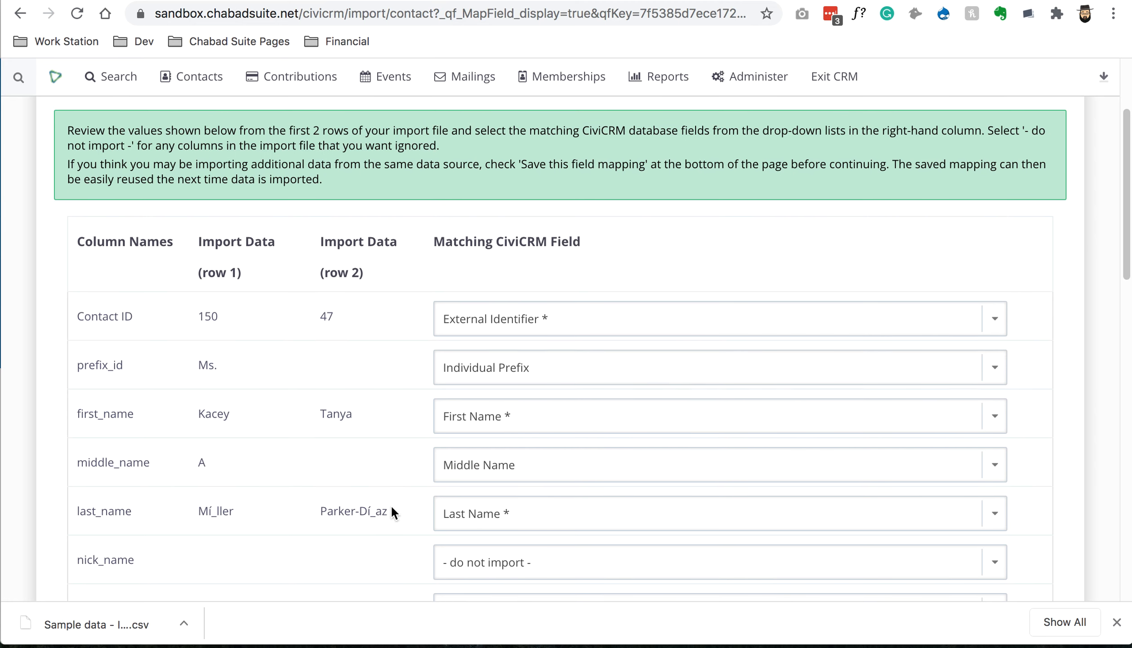
pyautogui.click(574, 402)
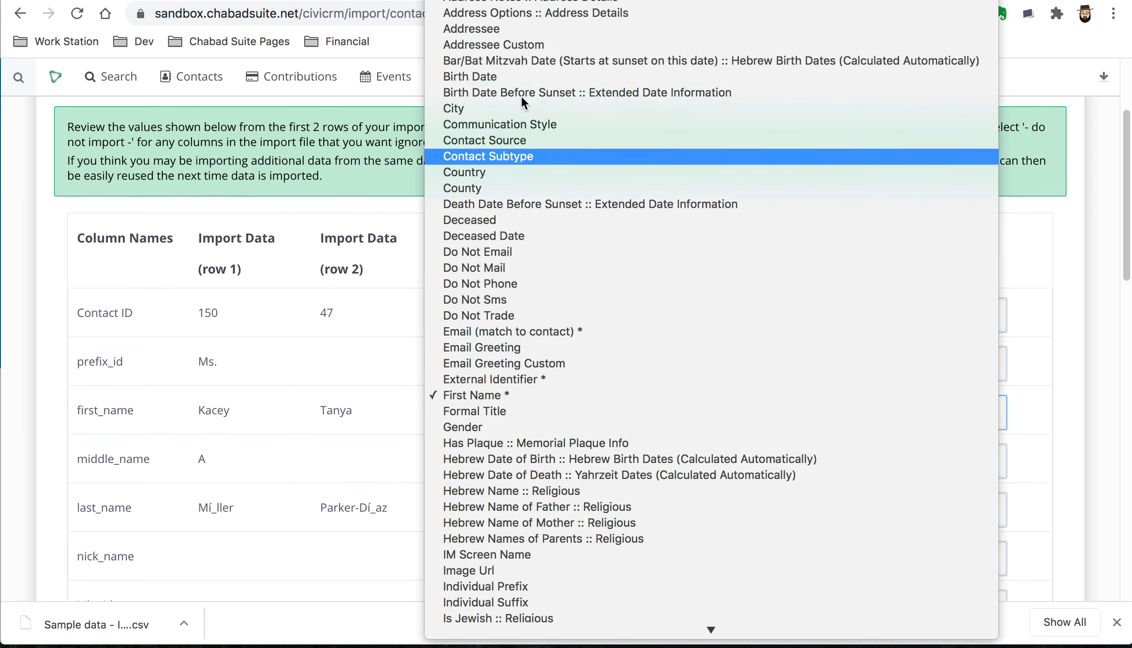
pyautogui.click(286, 426)
pyautogui.click(125, 412)
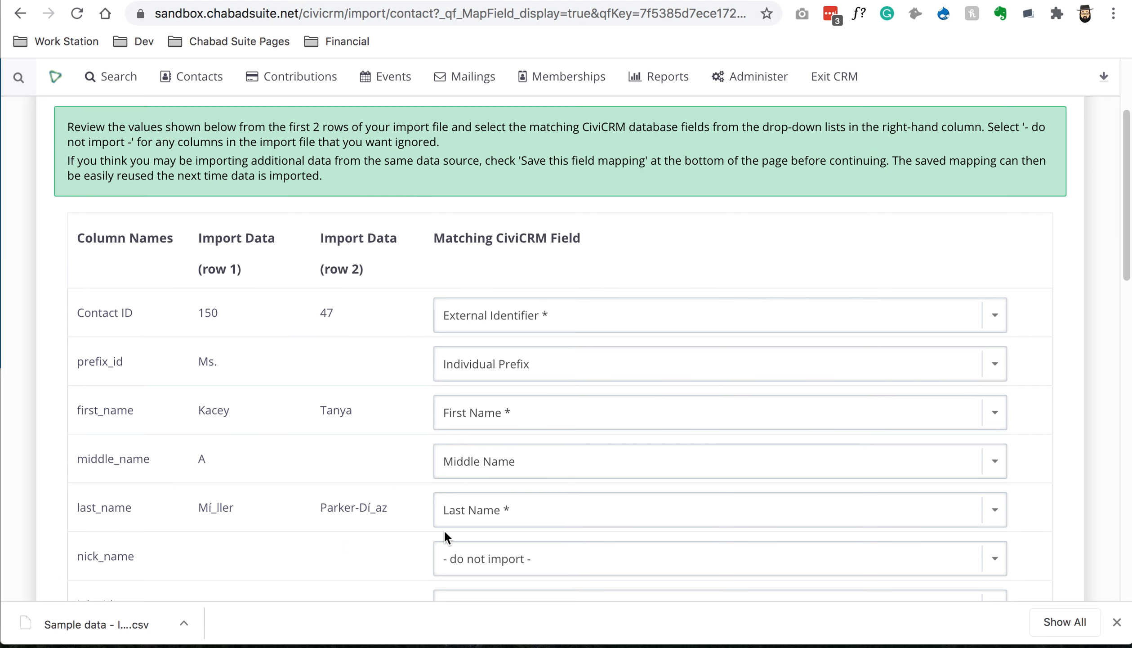
# Step: Match the nick_name column to the Nickname field
pyautogui.scroll(-3, 445, 533)
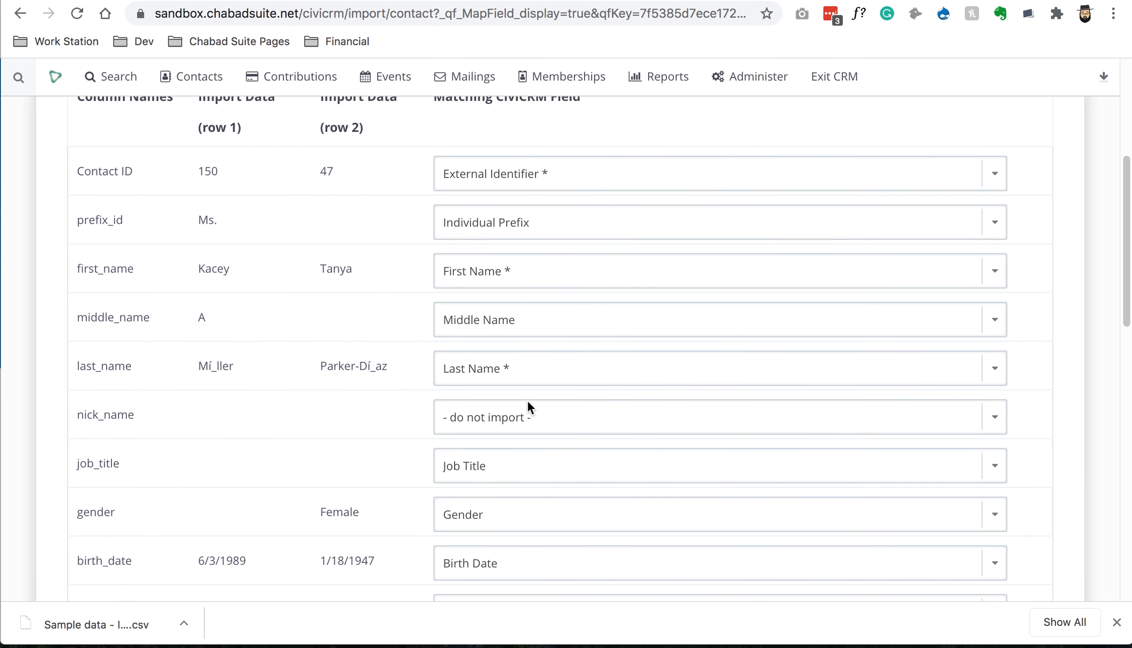
pyautogui.click(521, 411)
pyautogui.scroll(-10, 521, 411)
pyautogui.click(521, 409)
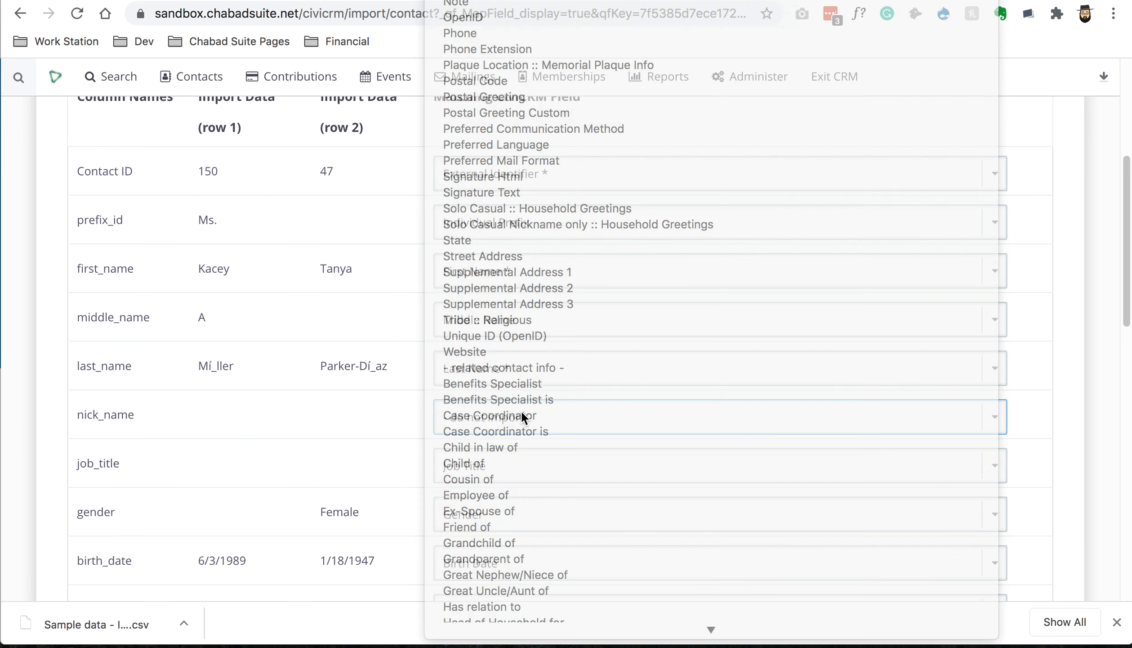
pyautogui.click(349, 477)
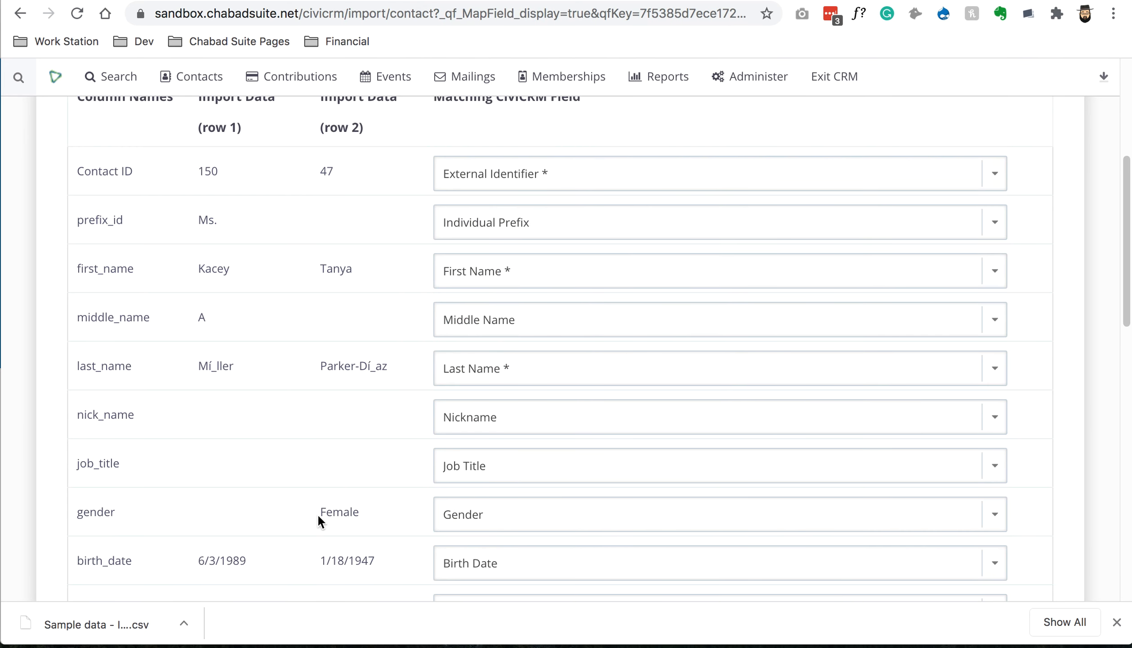
# Step: Match the is_deceased column to the Deceased field
pyautogui.scroll(-1, 368, 545)
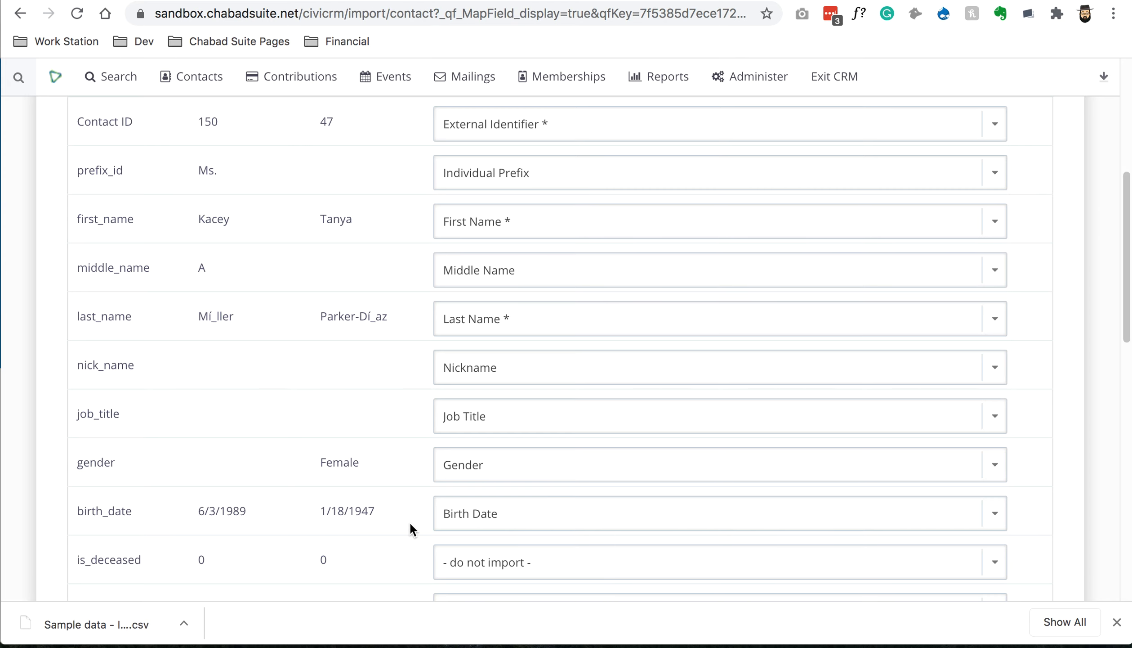
pyautogui.scroll(-4, 407, 524)
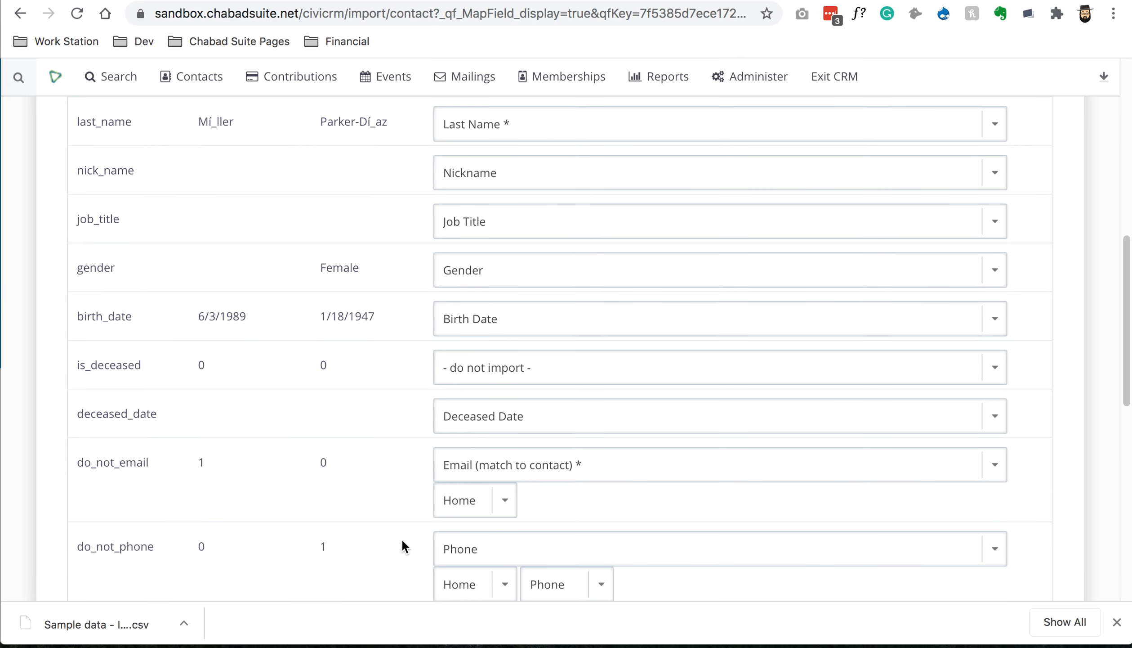
pyautogui.click(475, 370)
pyautogui.write('dec')
pyautogui.press('Return')
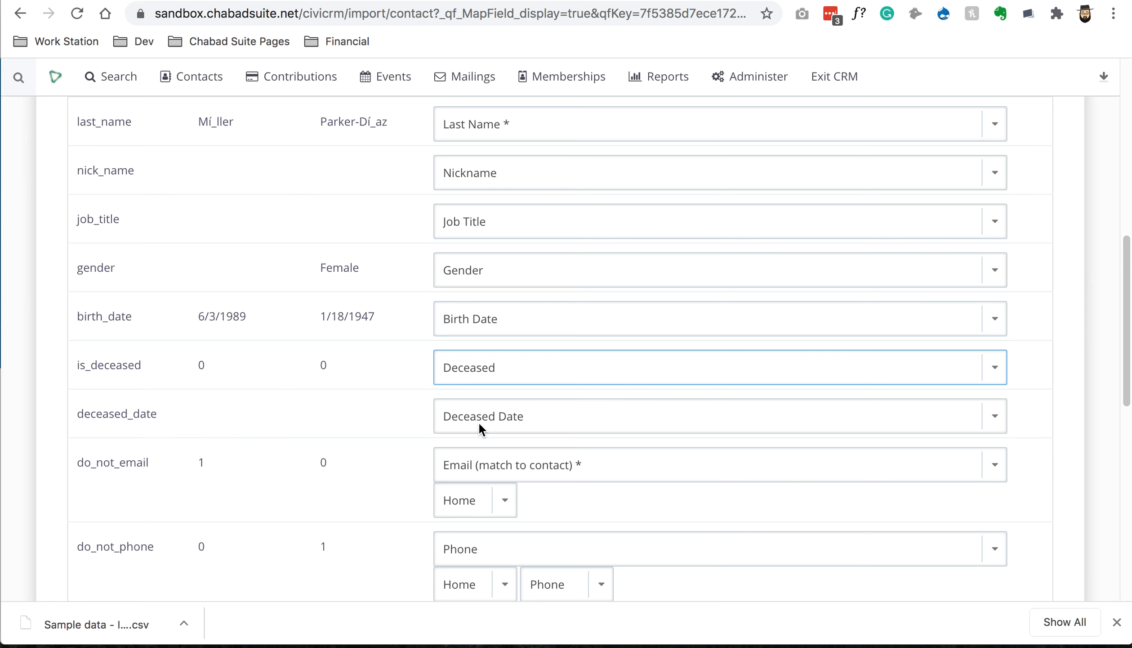
# Step: Match the do_not_email column to the Do Not Email field and the do_not_phone column to Do Not Phone
pyautogui.click(487, 468)
pyautogui.write('do')
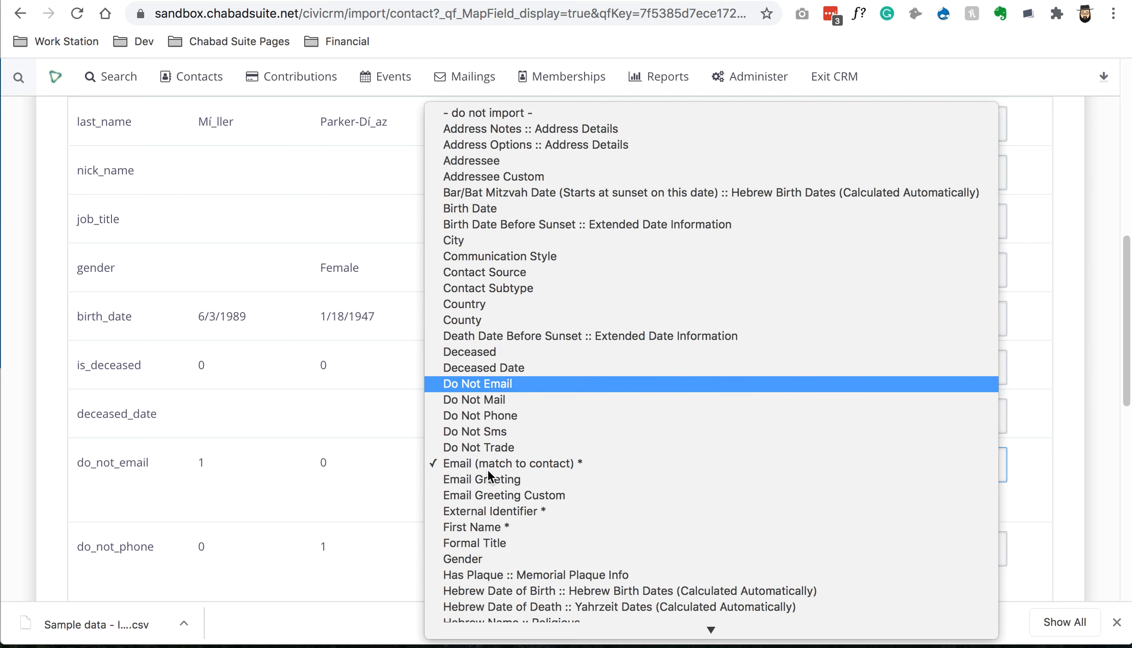
pyautogui.press('Escape')
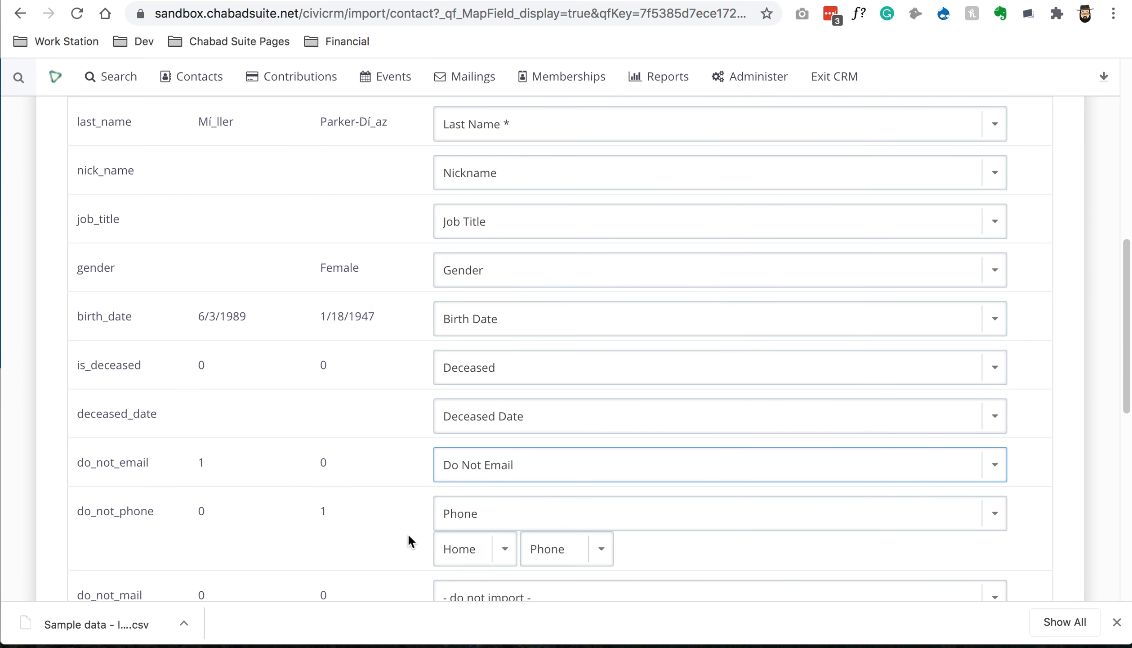
pyautogui.click(455, 513)
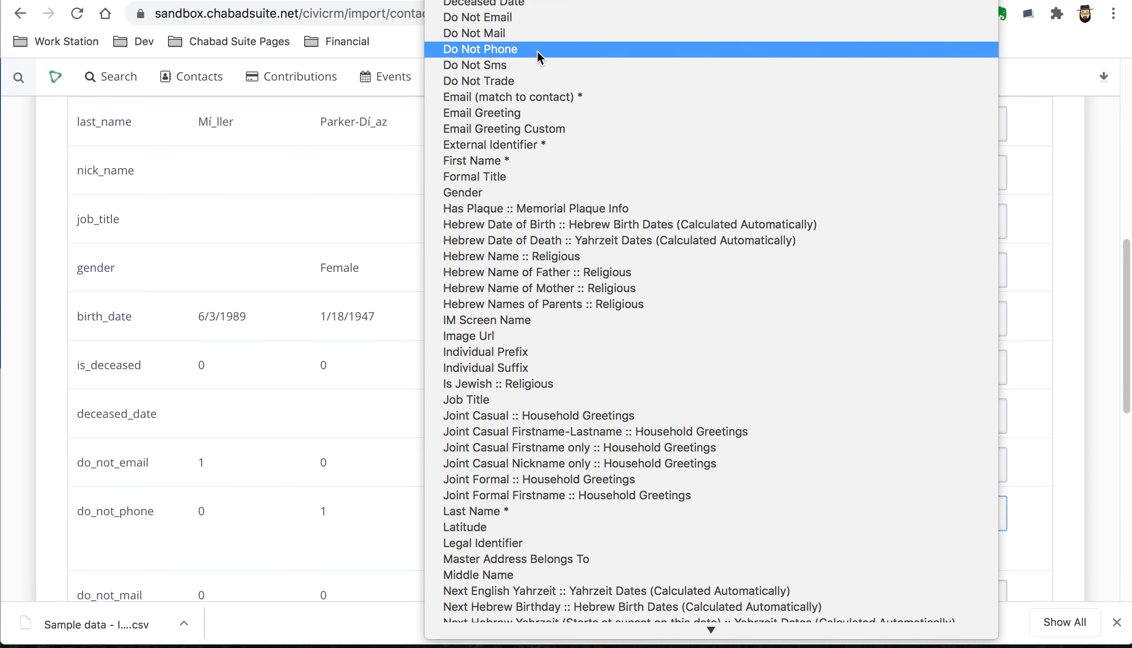
pyautogui.click(537, 49)
# Step: Match the do_not_mail column to the Do Not Mail field and the do_not_sms column to Do Not Sms
pyautogui.scroll(-1, 307, 493)
pyautogui.scroll(2, 426, 315)
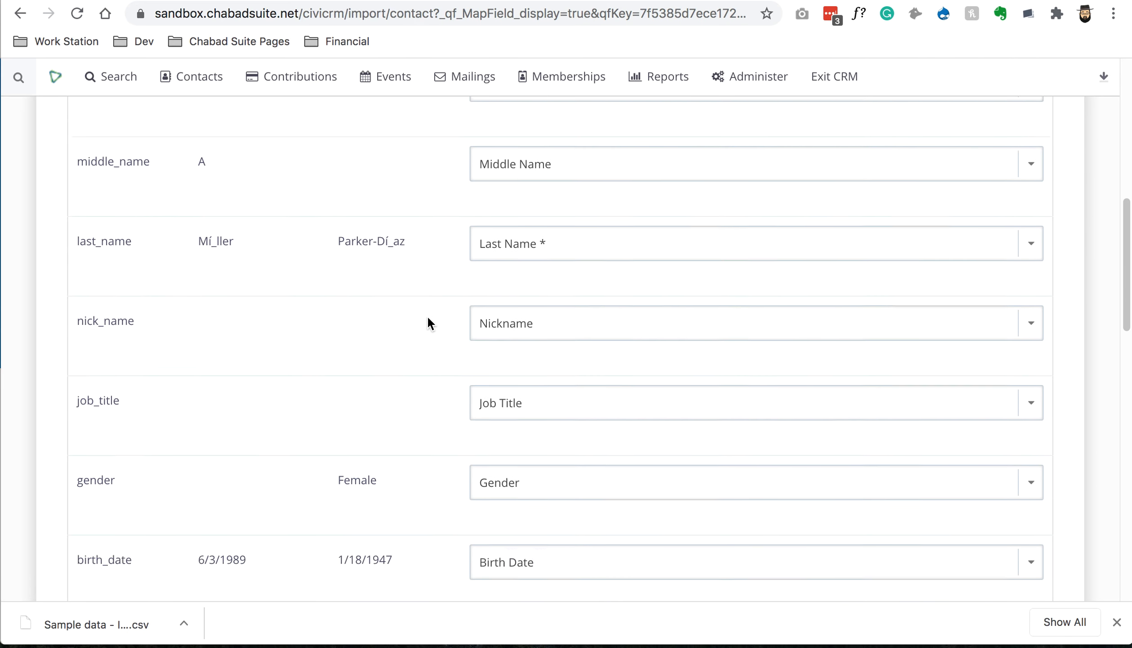
pyautogui.scroll(-3, 425, 317)
pyautogui.scroll(-10, 424, 321)
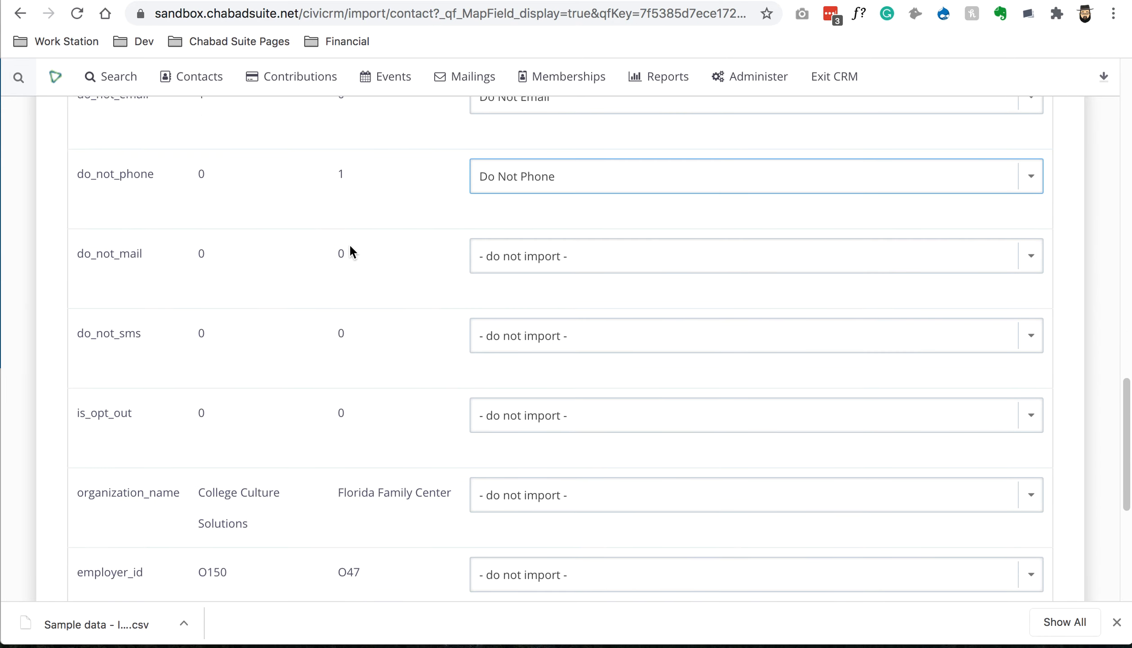
pyautogui.click(589, 247)
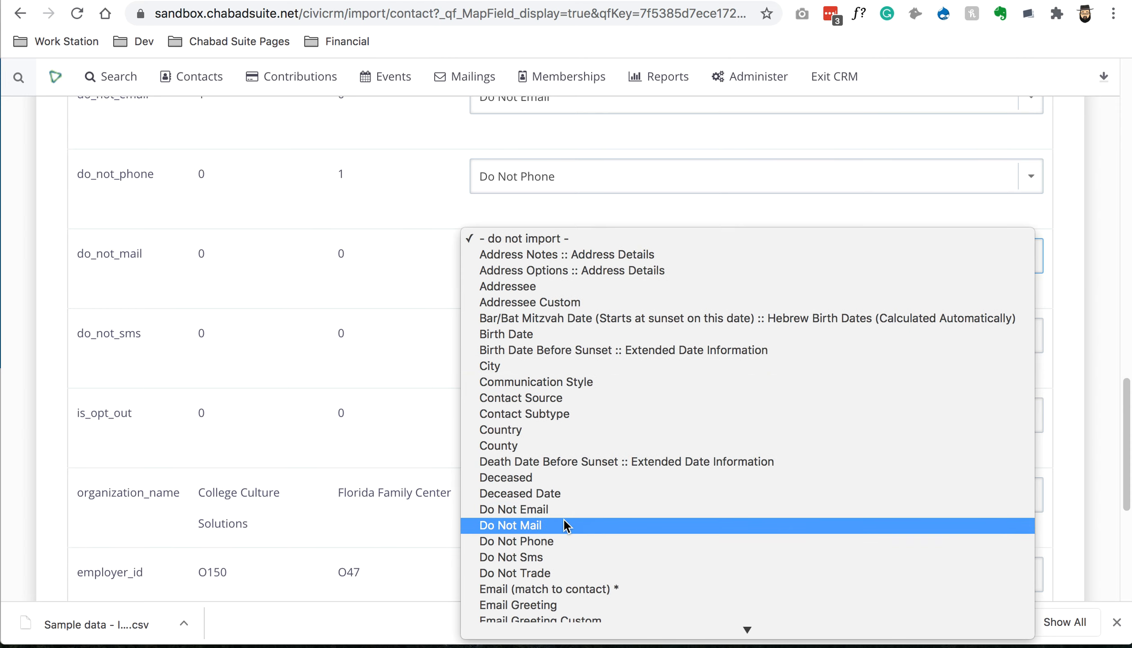
pyautogui.click(563, 524)
pyautogui.click(572, 347)
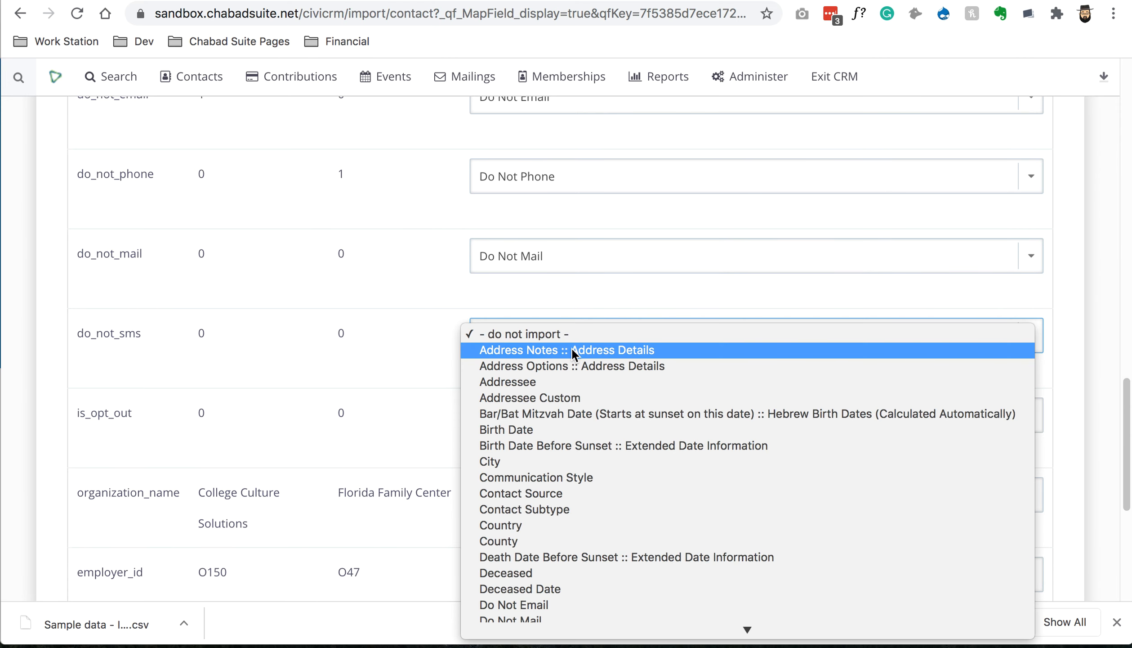
pyautogui.click(556, 590)
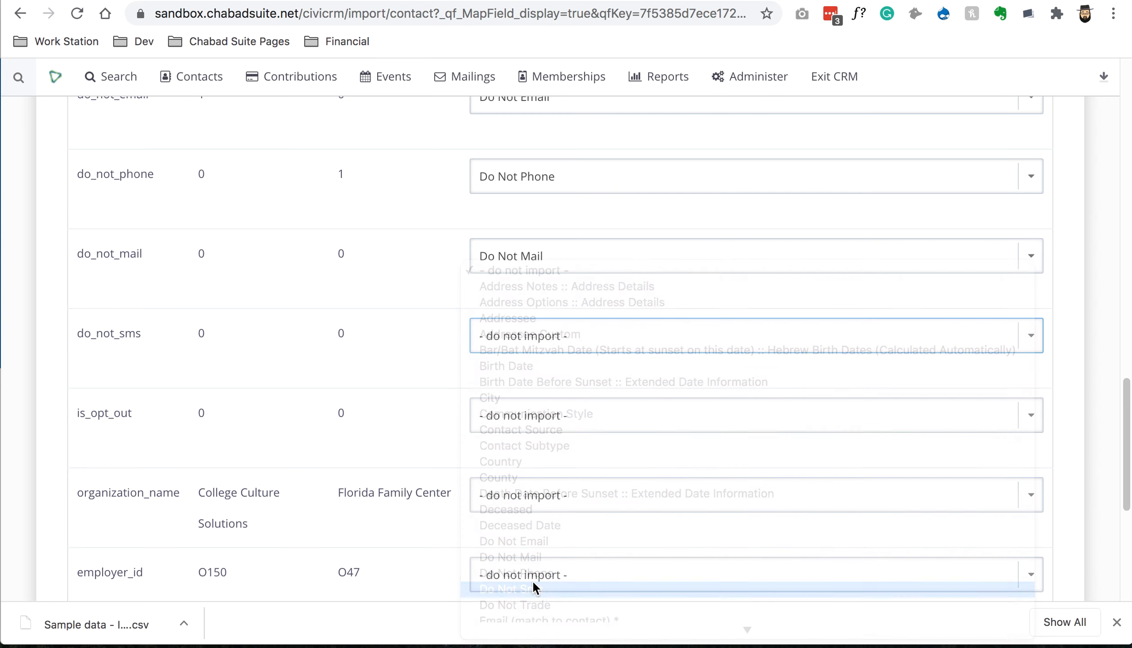
# Step: Look through the available CiviCRM fields for an opt-out match for the is_opt_out column
pyautogui.click(542, 416)
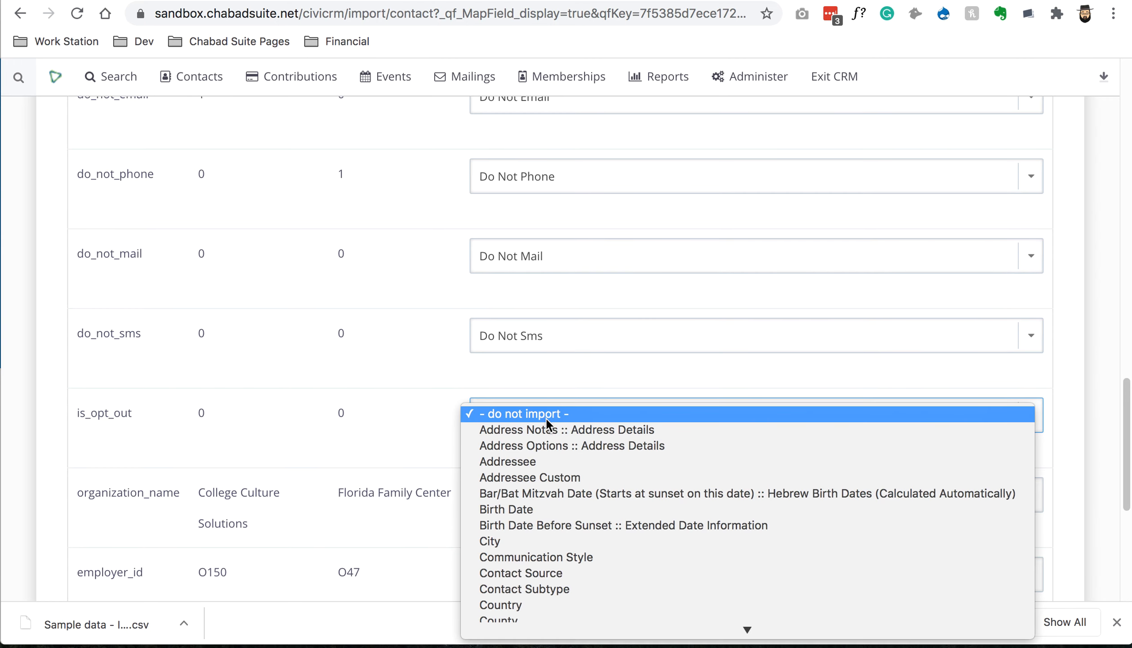
pyautogui.press('o')
pyautogui.scroll(10, 716, 400)
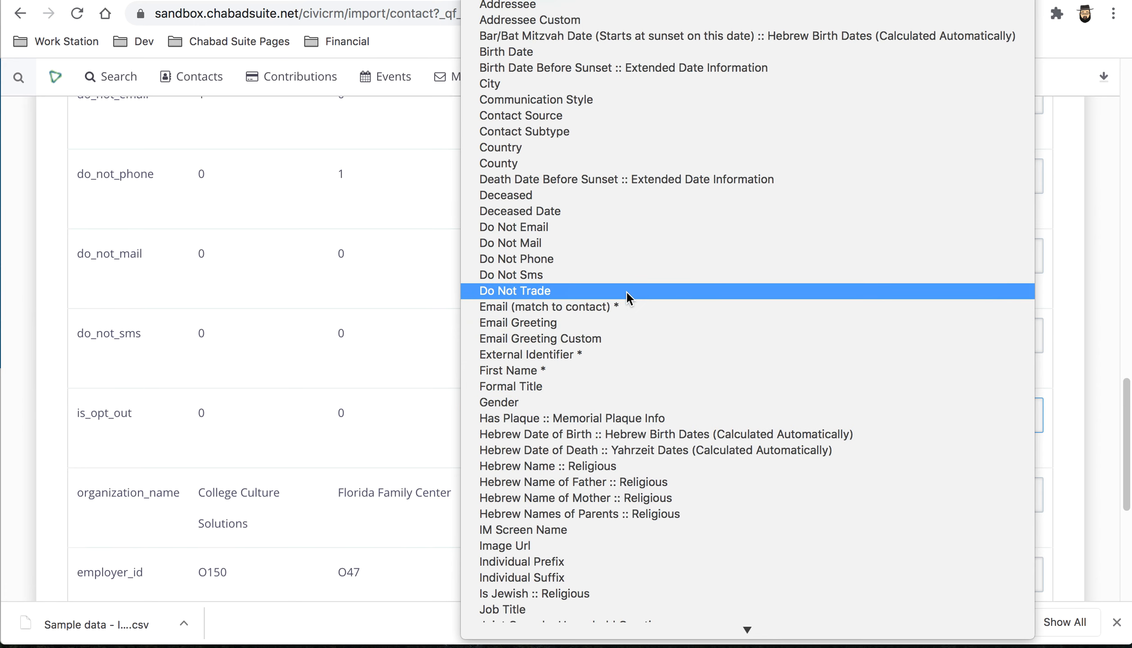
pyautogui.scroll(-2, 614, 391)
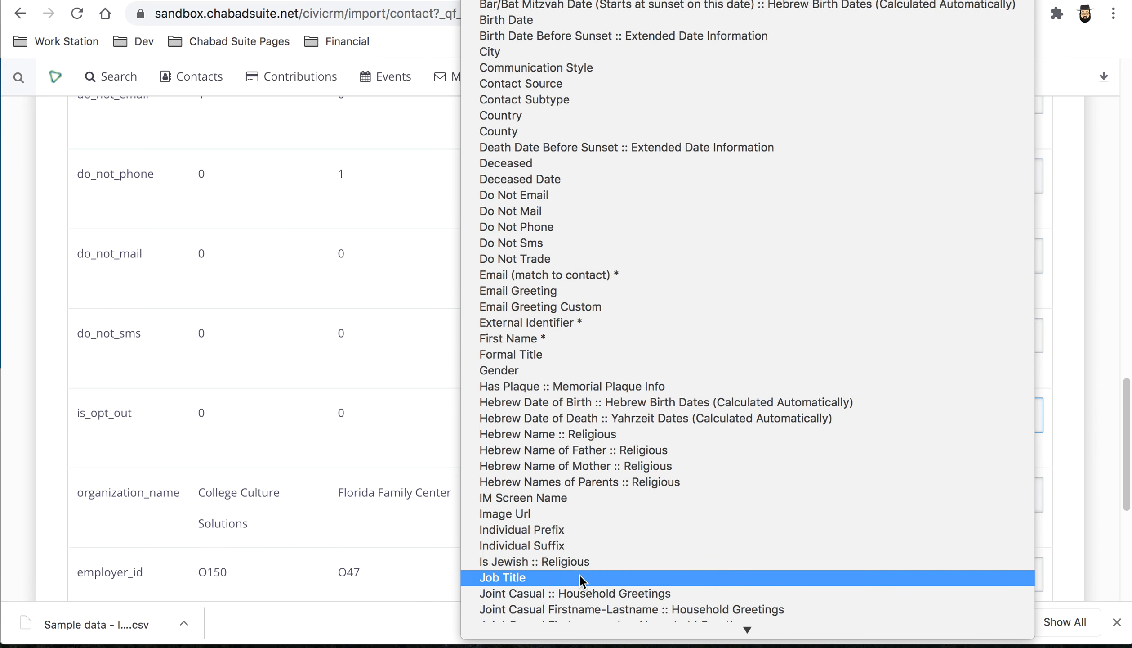
pyautogui.scroll(-12, 580, 562)
pyautogui.scroll(-18, 586, 549)
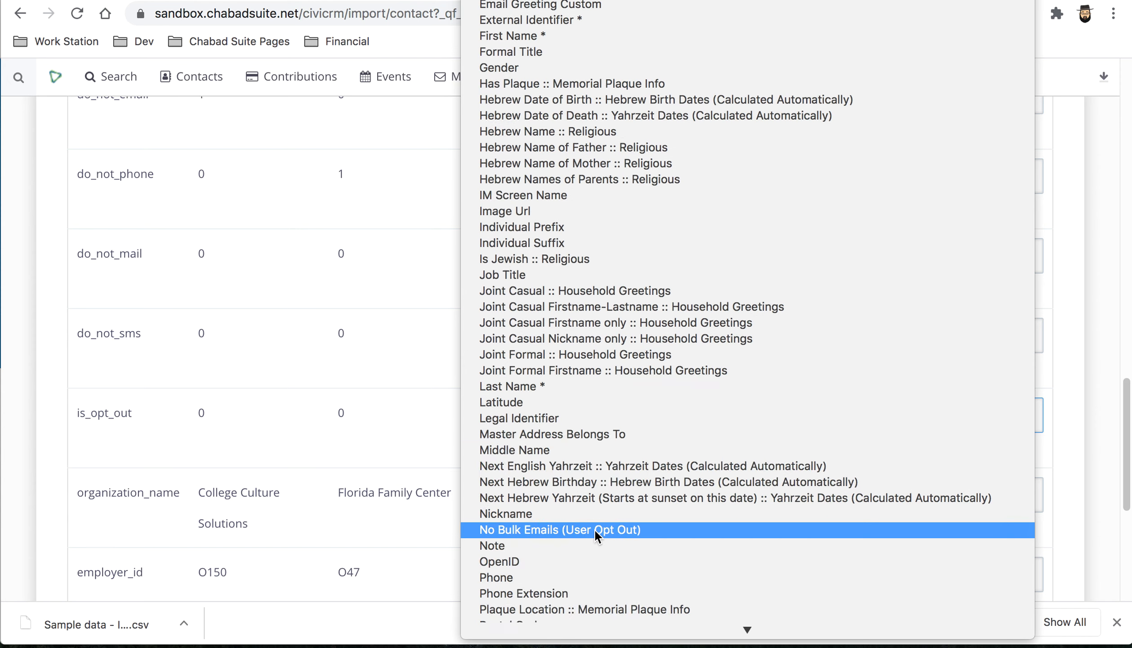
pyautogui.scroll(-14, 598, 532)
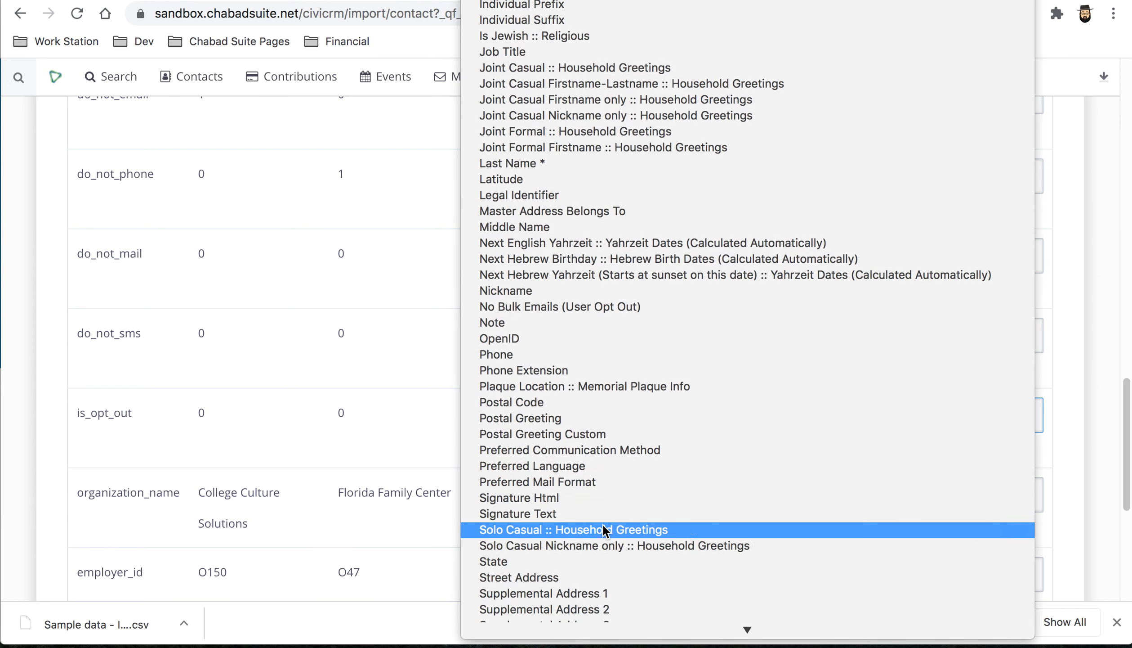
pyautogui.scroll(20, 604, 531)
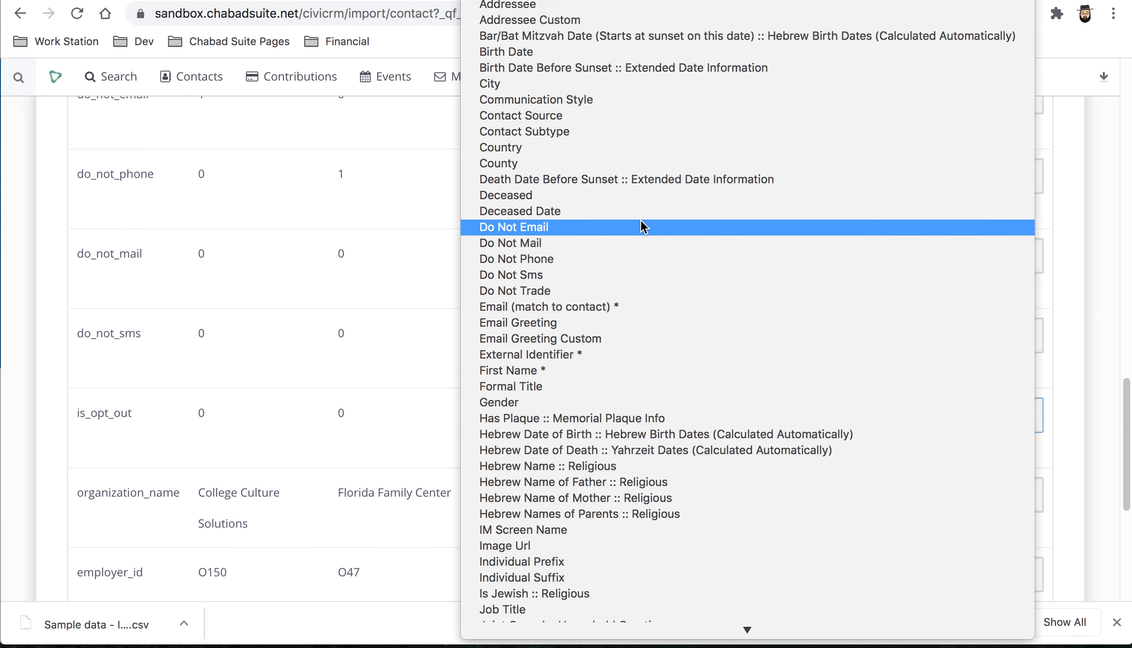
pyautogui.scroll(-3, 708, 275)
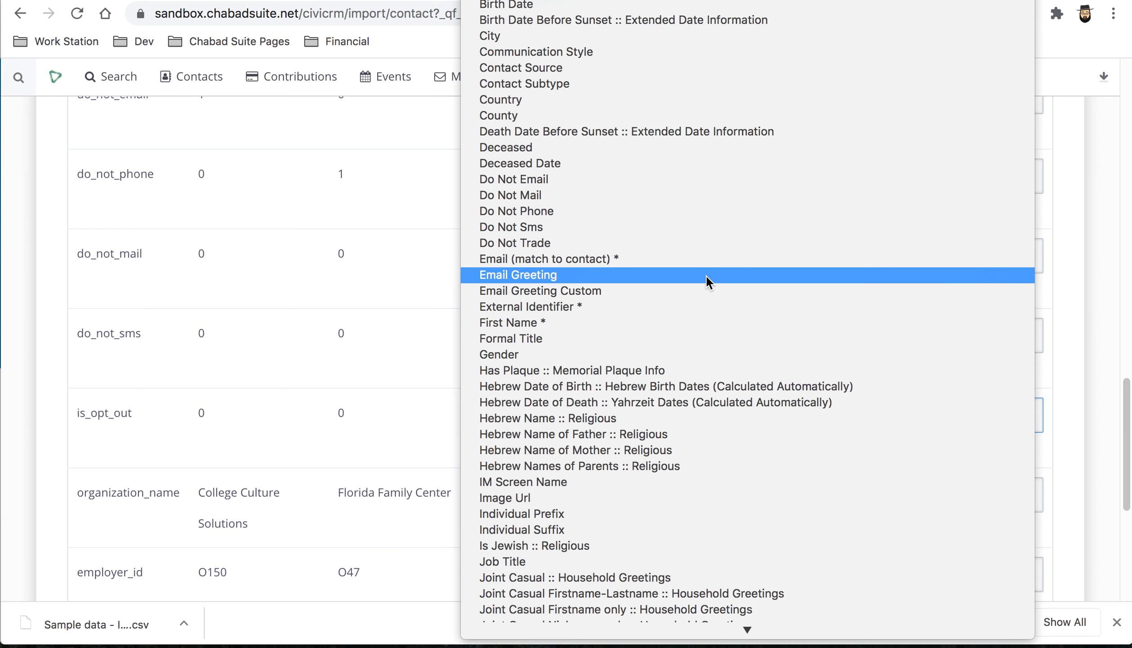
pyautogui.write('opt')
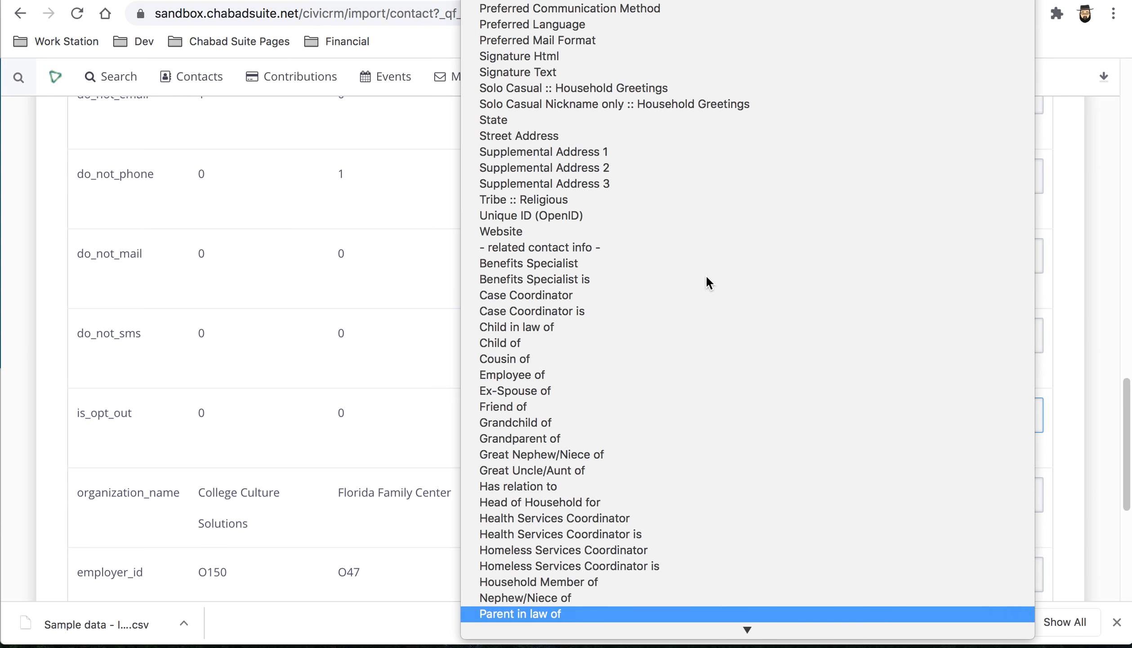
pyautogui.click(170, 466)
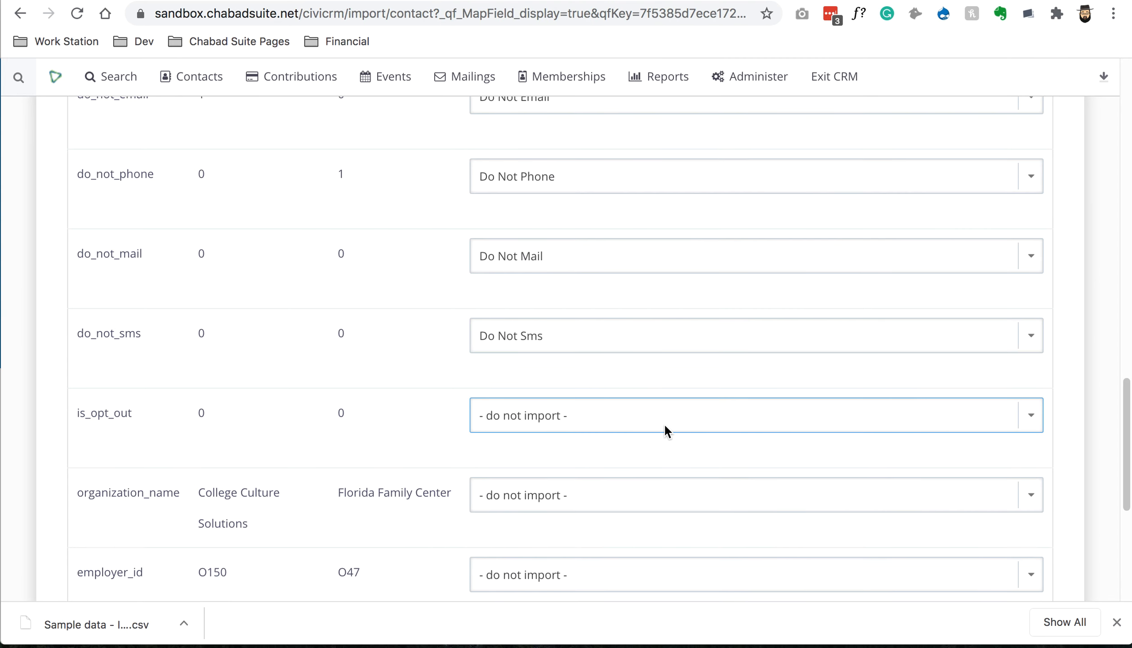
pyautogui.moveTo(75, 437); pyautogui.dragTo(141, 411)
pyautogui.click(143, 407)
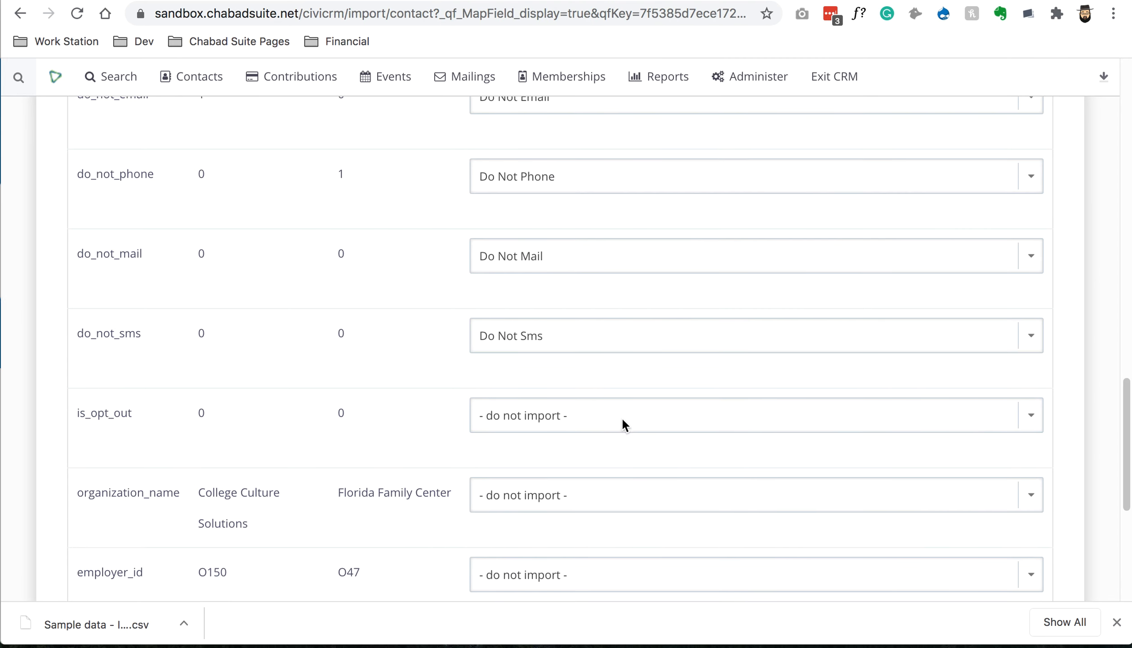
pyautogui.click(650, 422)
pyautogui.click(286, 423)
pyautogui.click(555, 410)
pyautogui.click(545, 412)
# Step: Look for an organization field among the choices available for the organization_name column
pyautogui.scroll(-2, 393, 425)
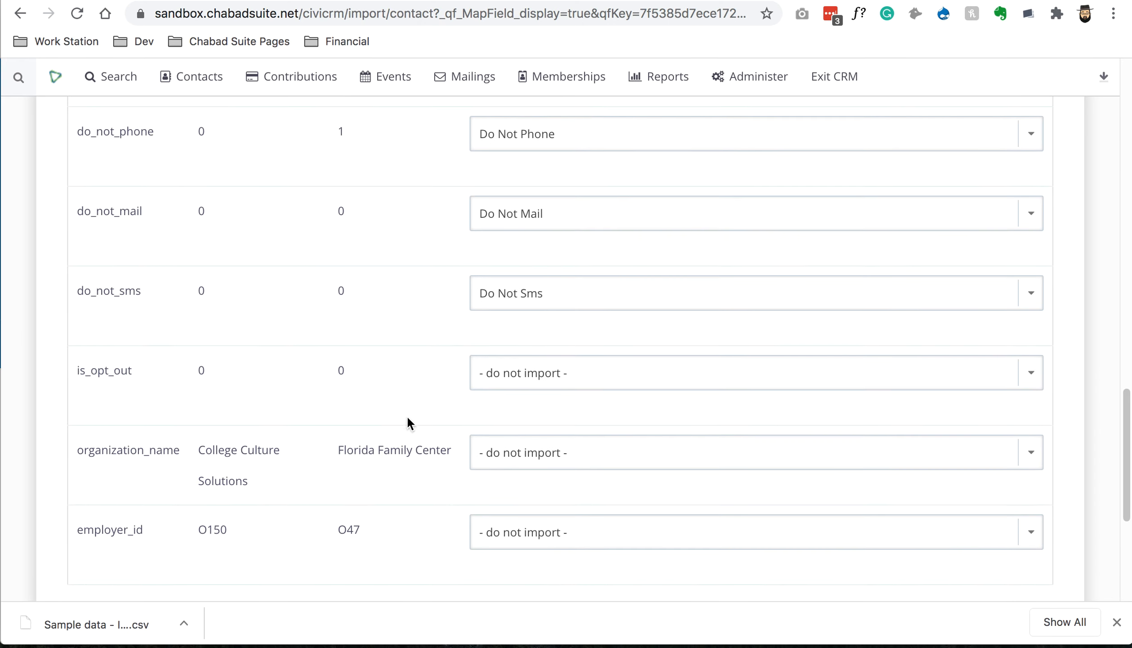
pyautogui.scroll(-3, 405, 418)
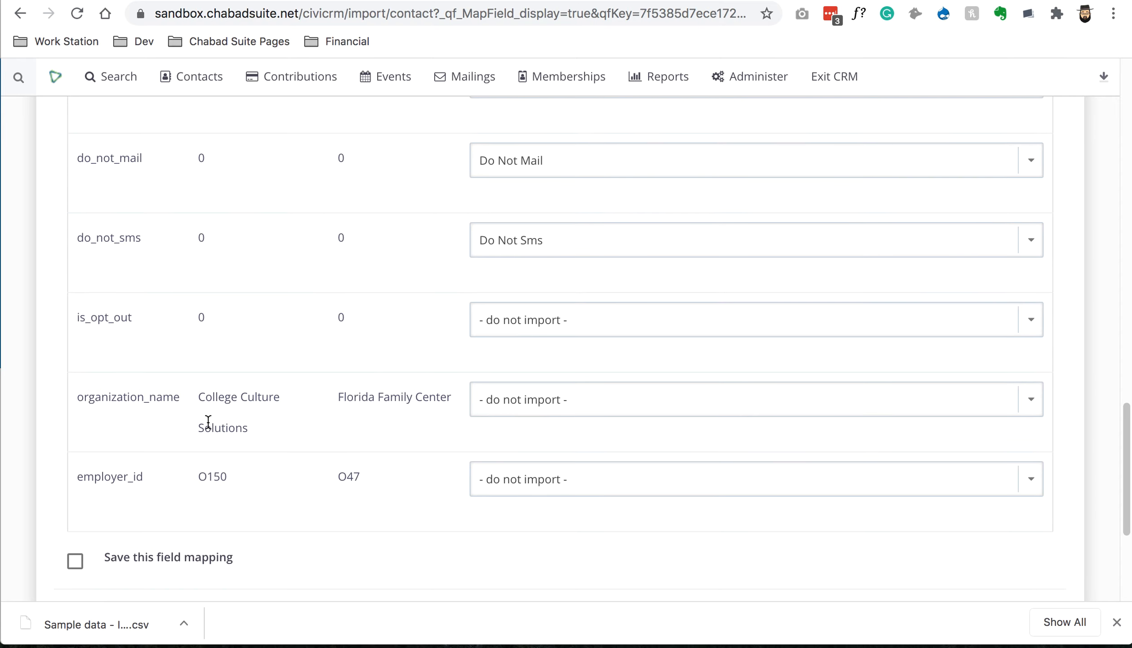
pyautogui.click(589, 390)
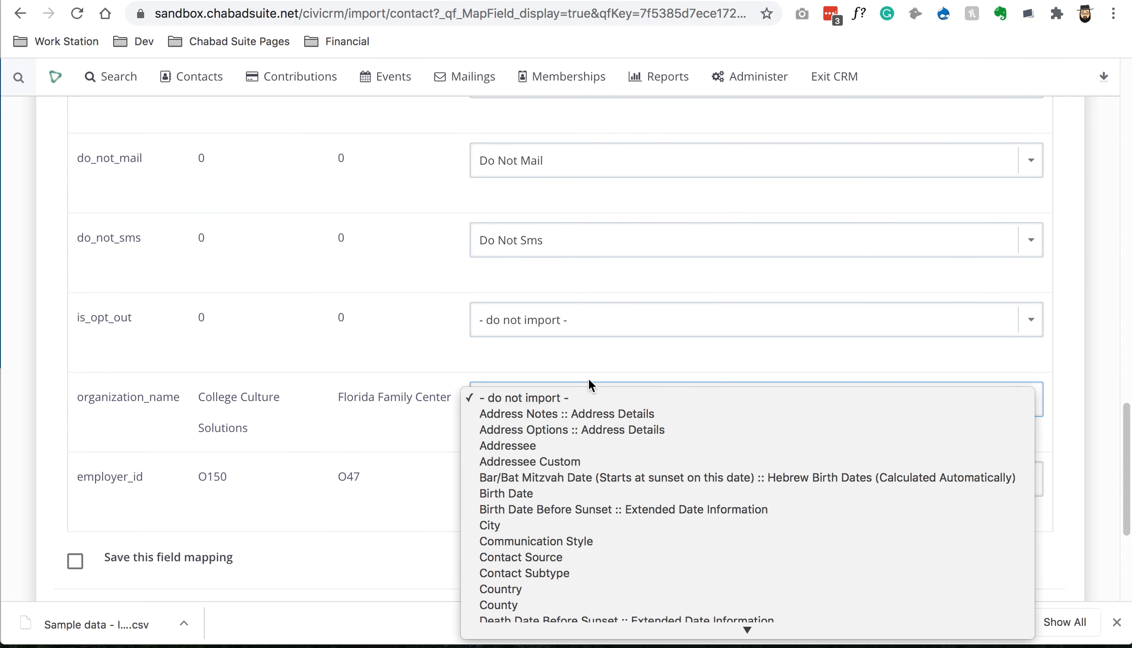
pyautogui.click(380, 363)
pyautogui.moveTo(83, 397); pyautogui.dragTo(253, 397)
pyautogui.click(253, 397)
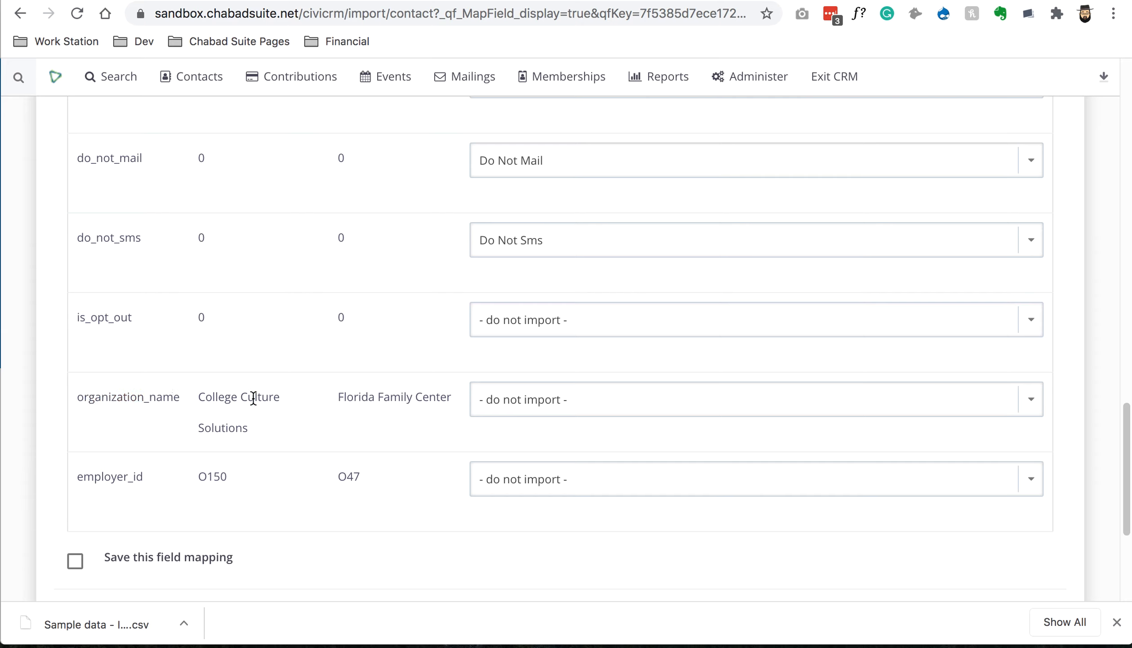
pyautogui.click(515, 394)
pyautogui.press('o')
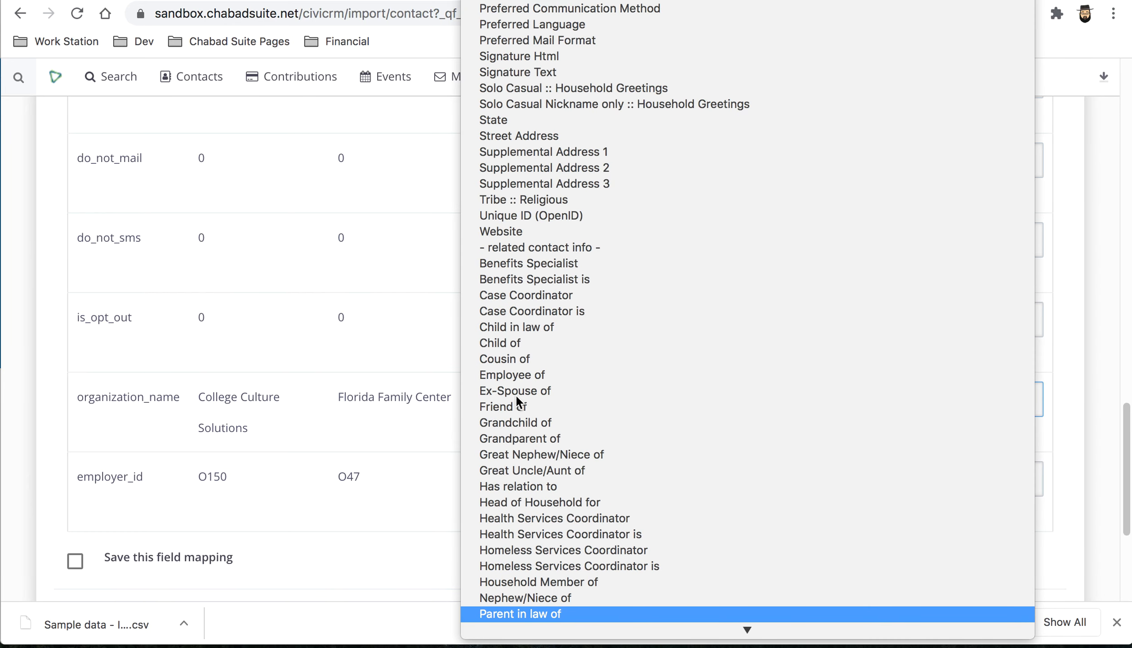
pyautogui.click(284, 441)
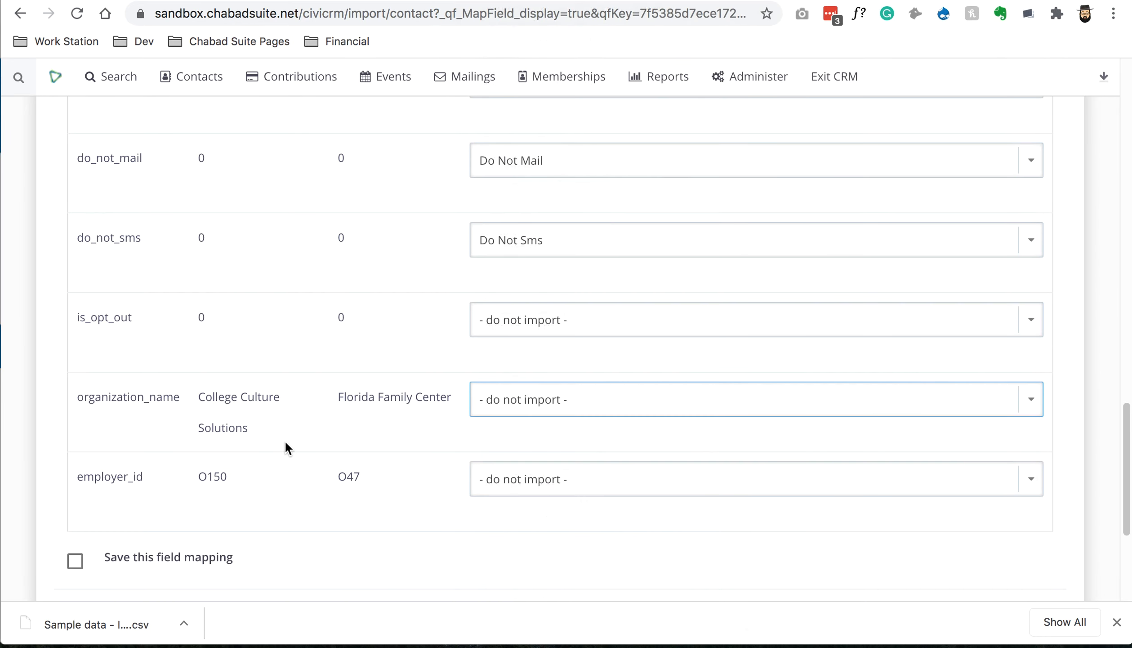
pyautogui.click(228, 428)
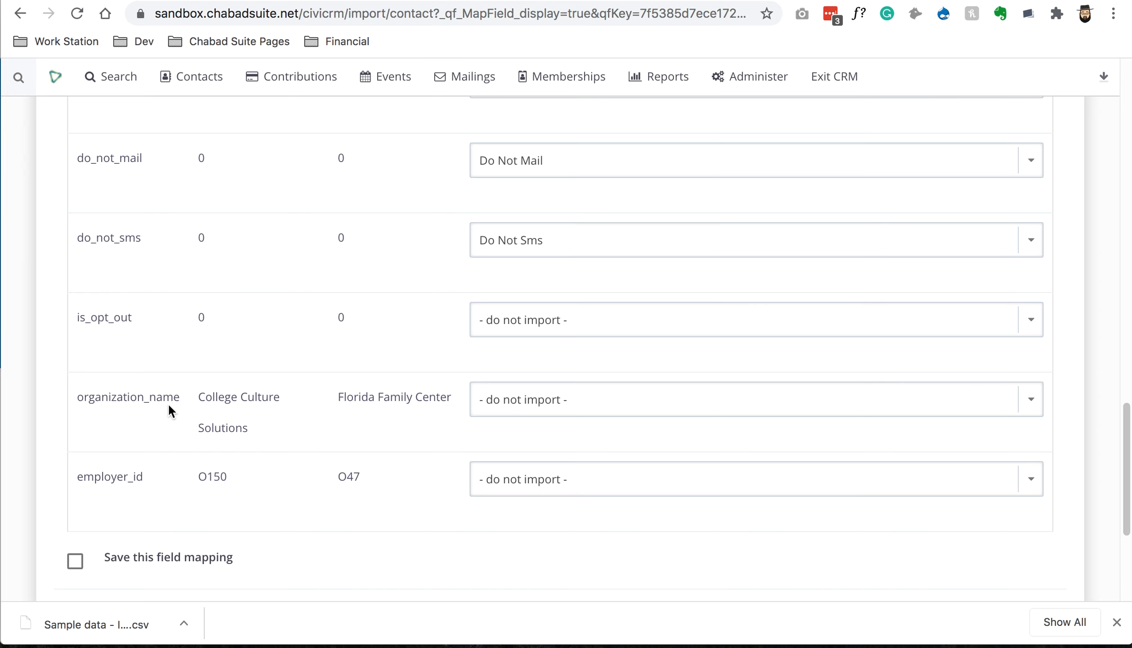
# Step: Match the organization_name column to the Employee of relationship with Organization Name (match to contact) as the related field
pyautogui.click(583, 410)
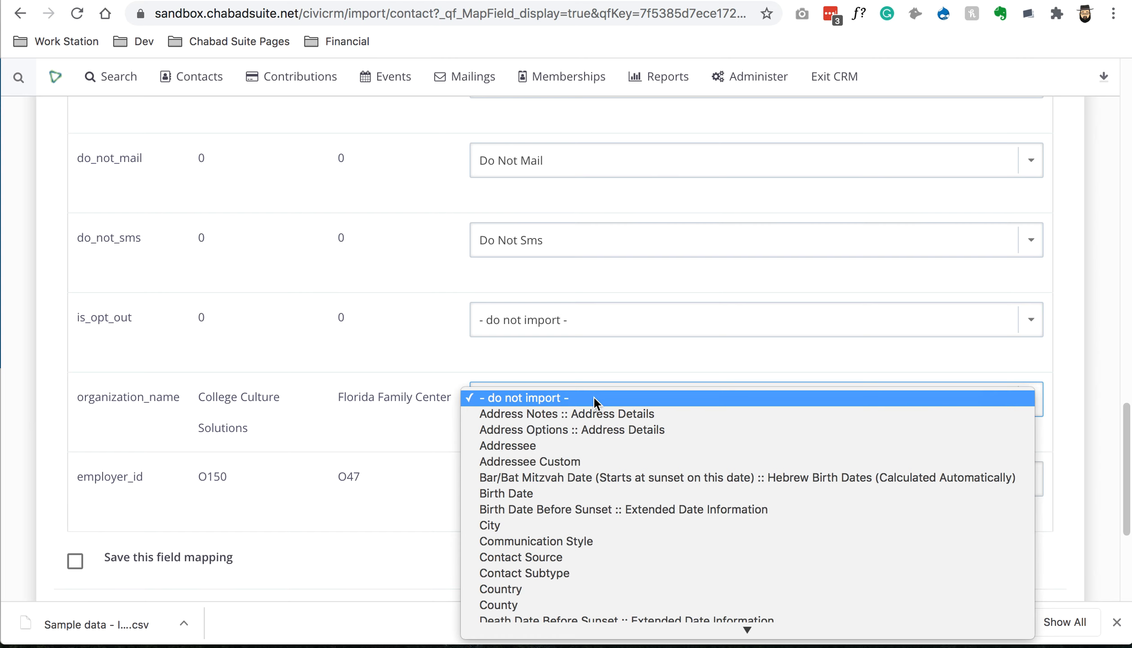
pyautogui.write('emp')
pyautogui.press('Return')
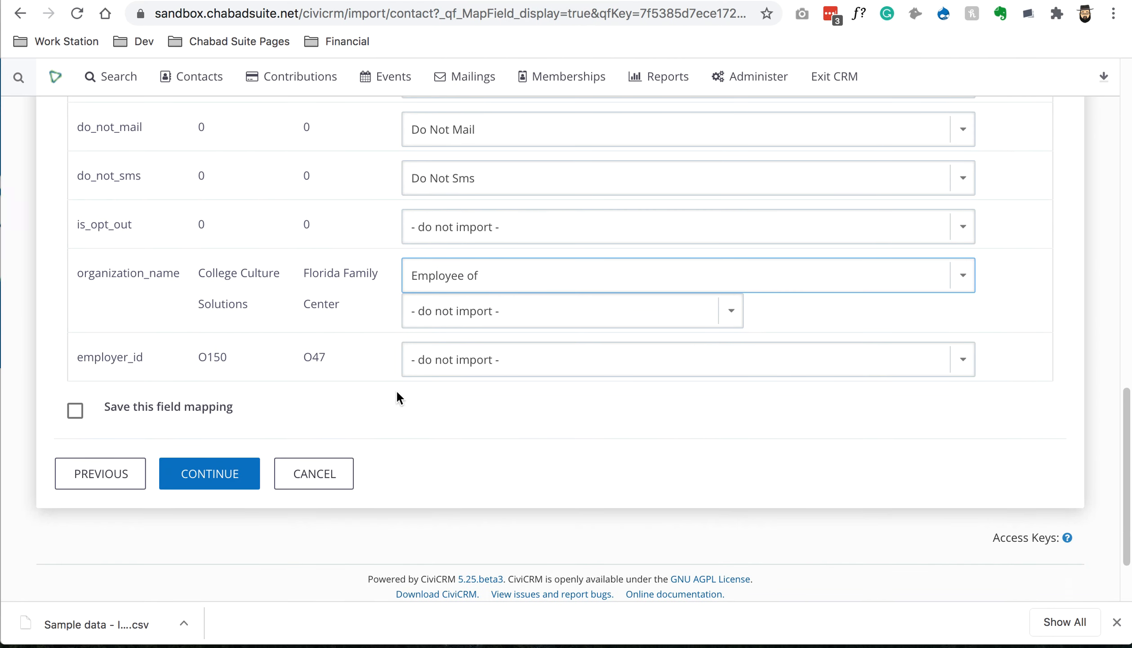
pyautogui.moveTo(233, 319); pyautogui.dragTo(513, 298)
pyautogui.click(513, 294)
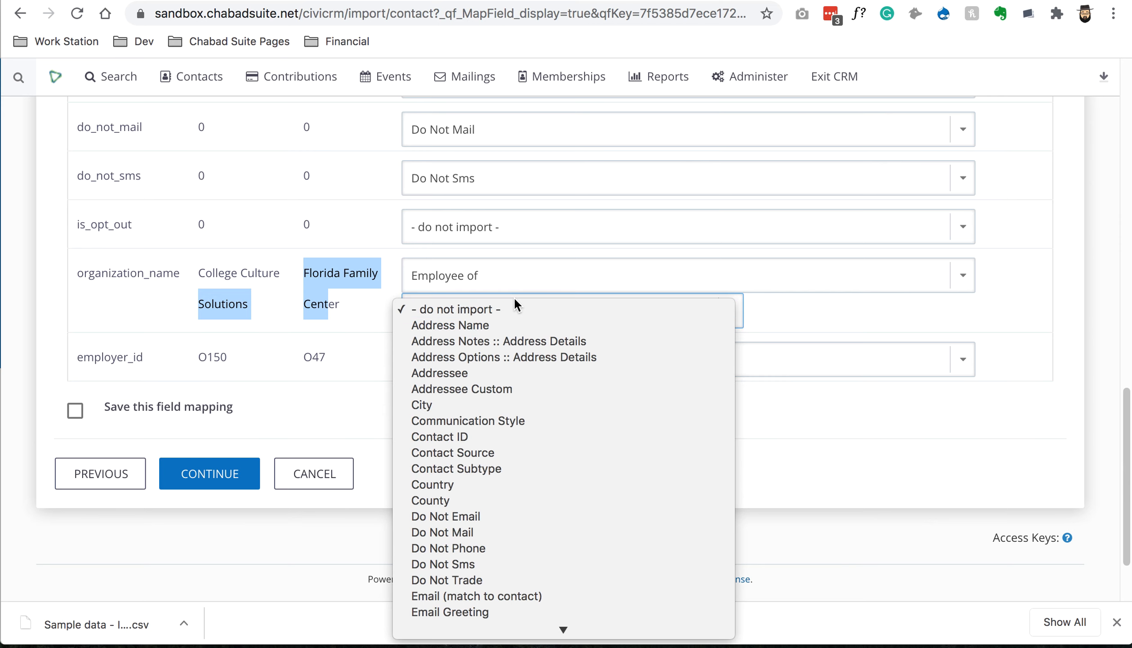
pyautogui.write('org')
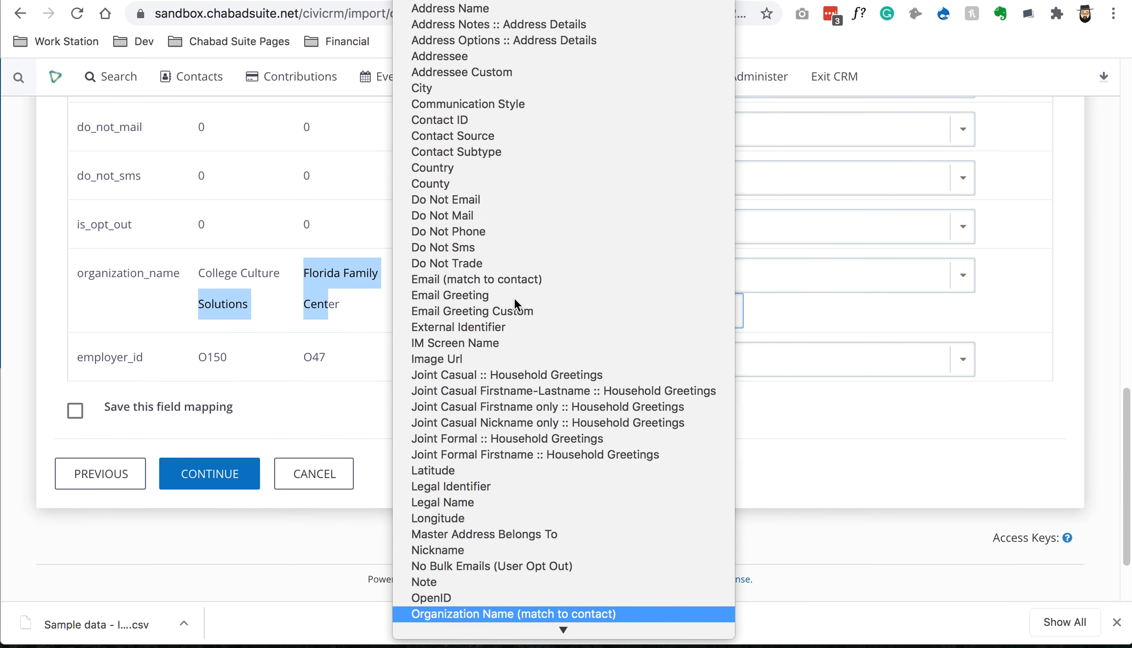
pyautogui.press('Return')
# Step: Match the employer_id column to the Employee of relationship with External Identifier as the related field
pyautogui.click(356, 355)
pyautogui.click(488, 356)
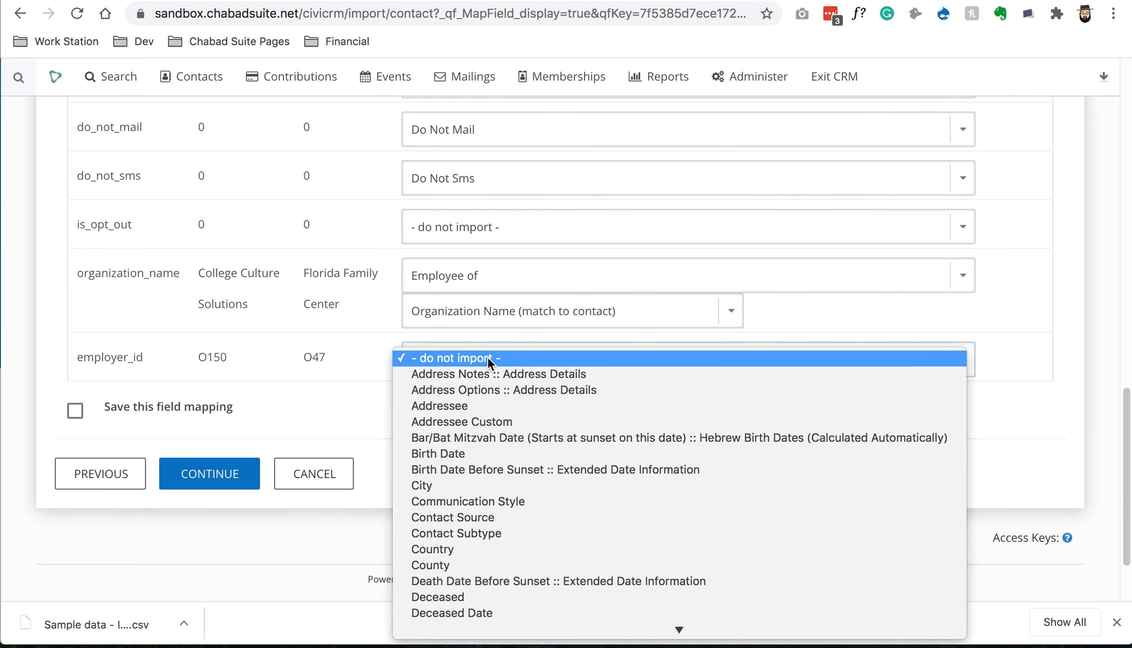
pyautogui.write('employee')
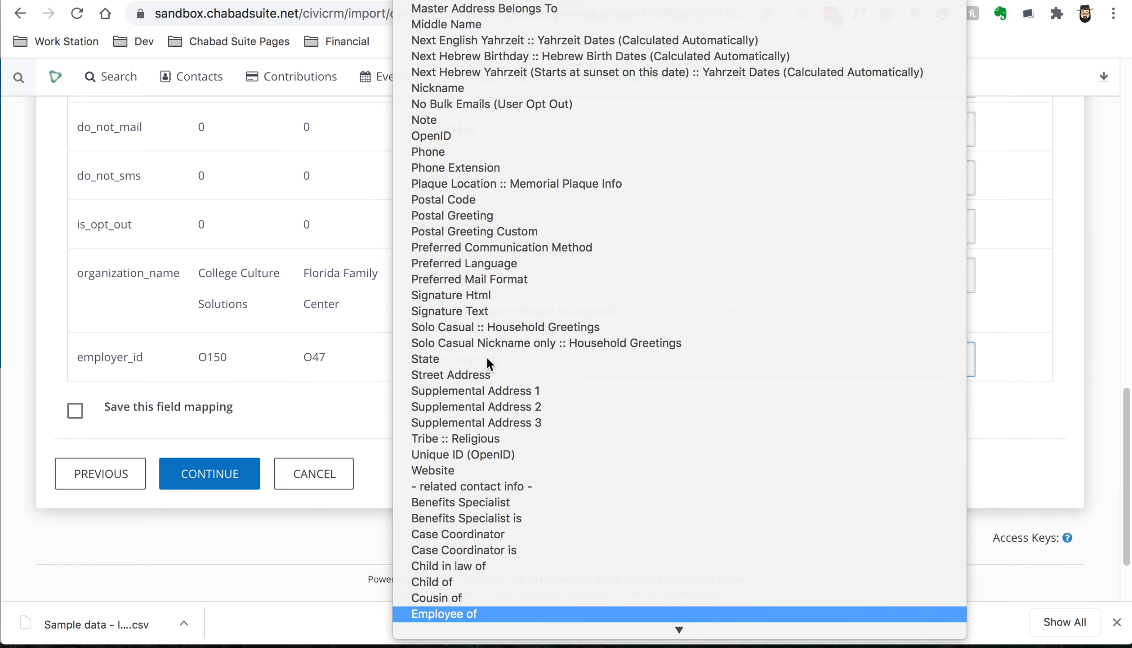
pyautogui.press('Return')
pyautogui.click(574, 389)
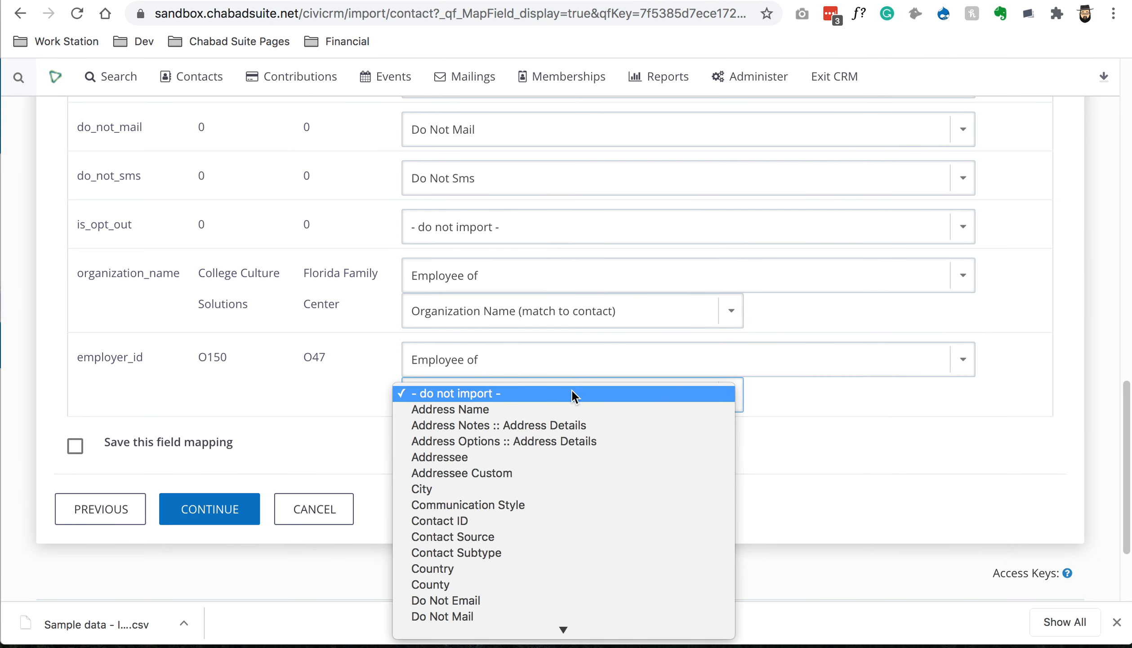
pyautogui.write('external')
pyautogui.press('Return')
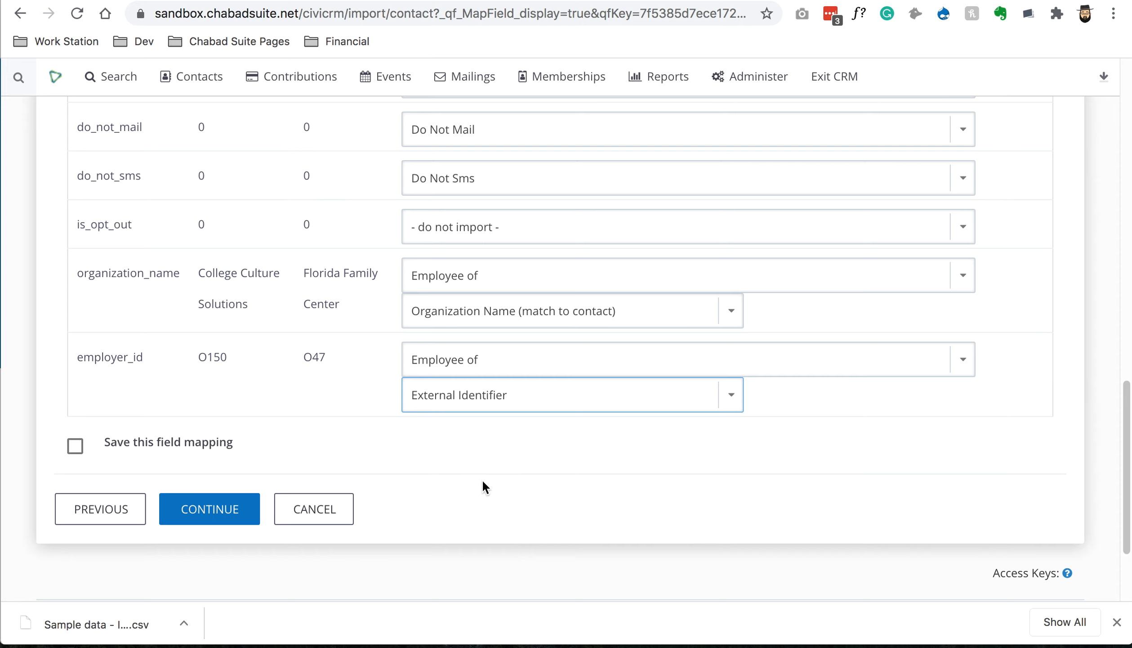
pyautogui.click(194, 391)
pyautogui.click(230, 323)
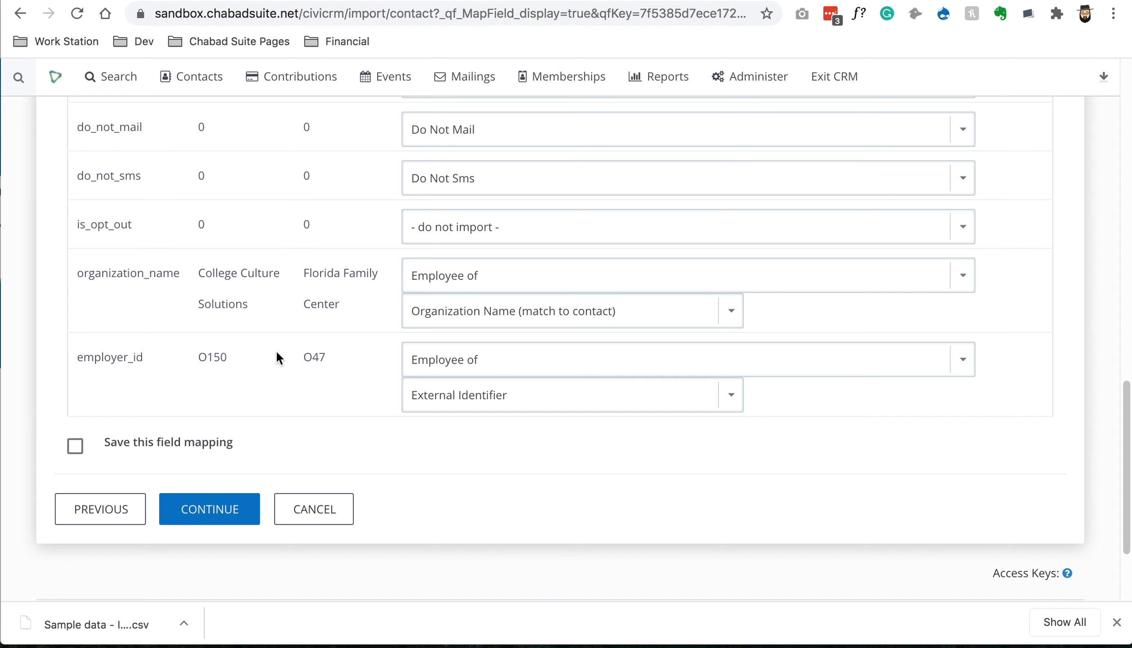
pyautogui.scroll(15, 437, 303)
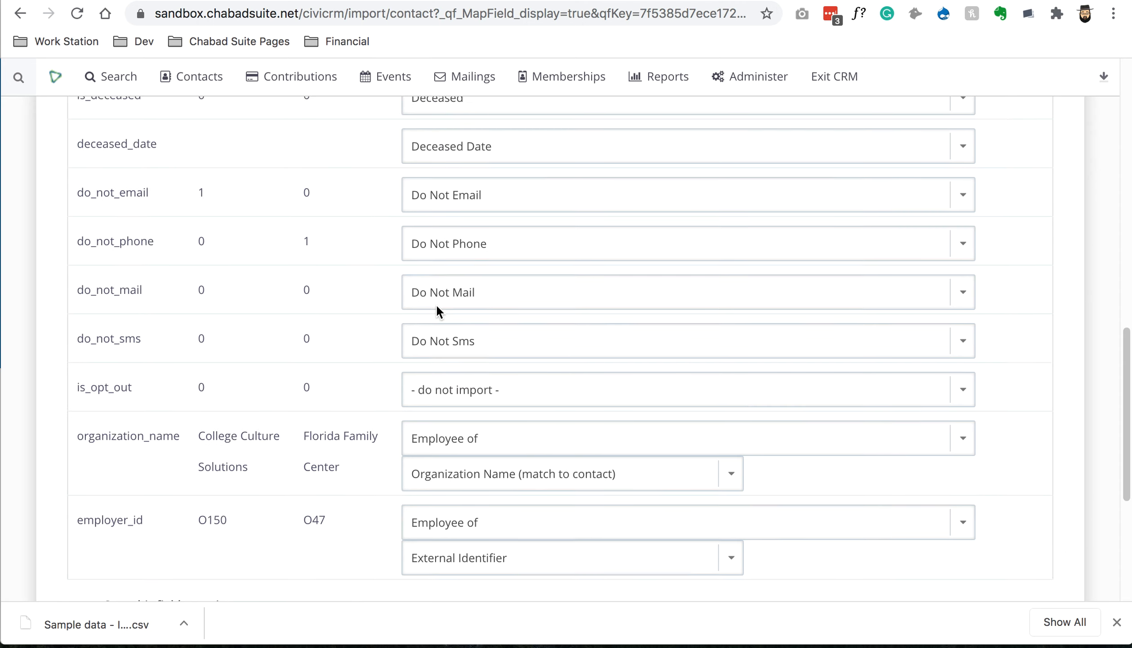
# Step: Save the field mapping under the name "contact import" and continue to the import preview
pyautogui.scroll(-7, 438, 308)
pyautogui.scroll(-10, 438, 307)
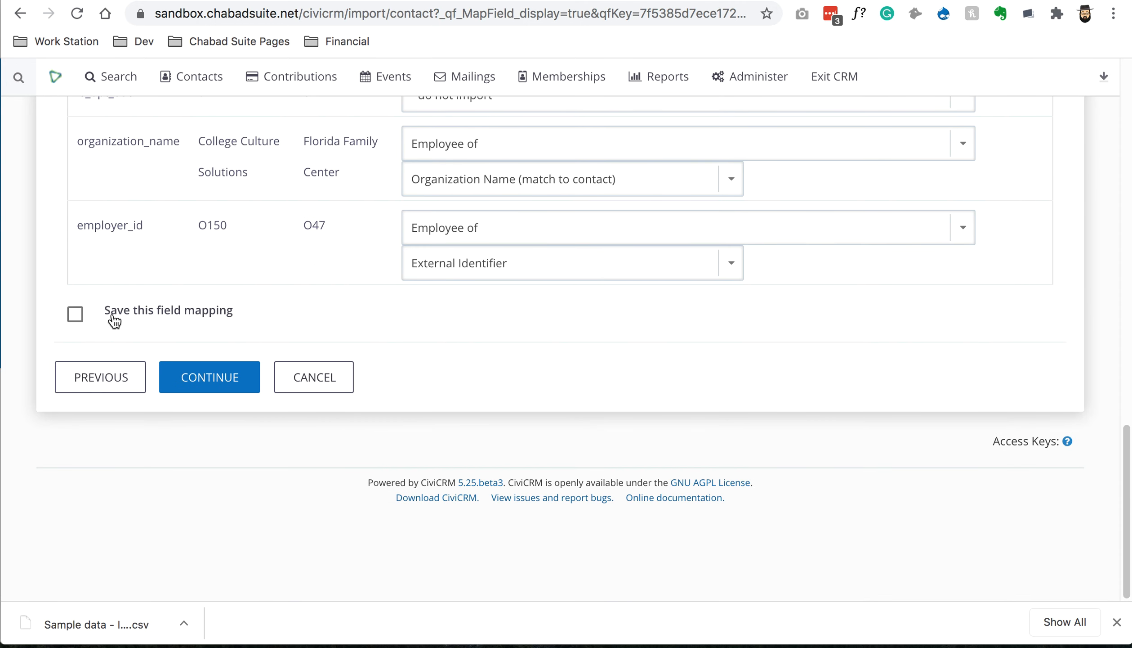
pyautogui.click(115, 321)
pyautogui.click(285, 345)
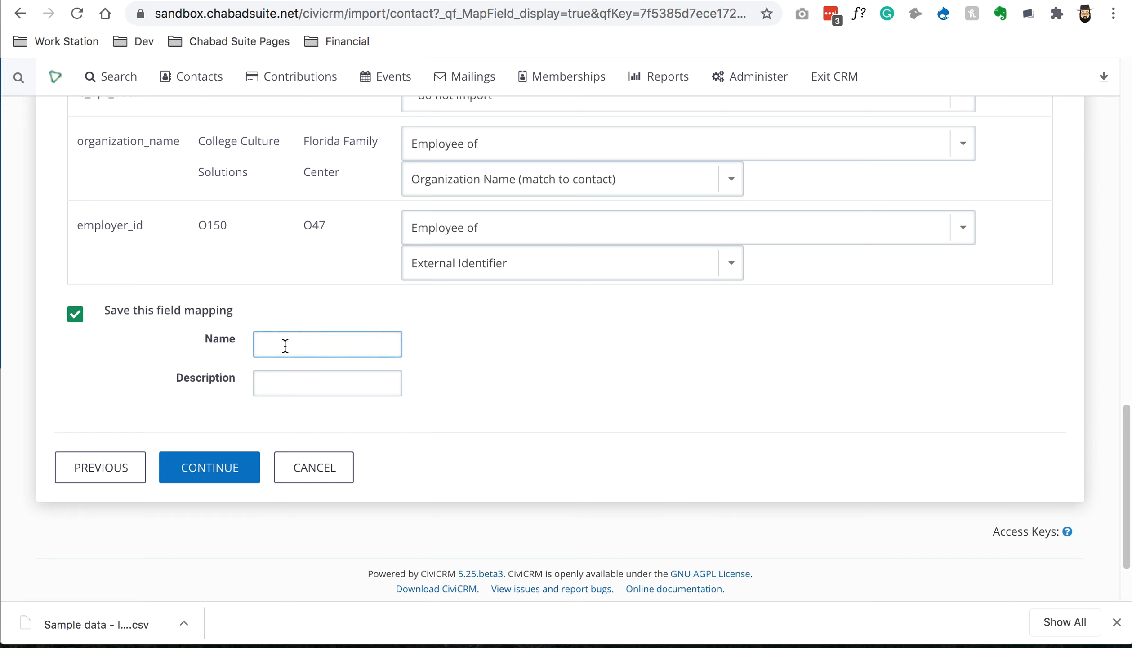
pyautogui.write('contact')
pyautogui.scroll(10, 379, 317)
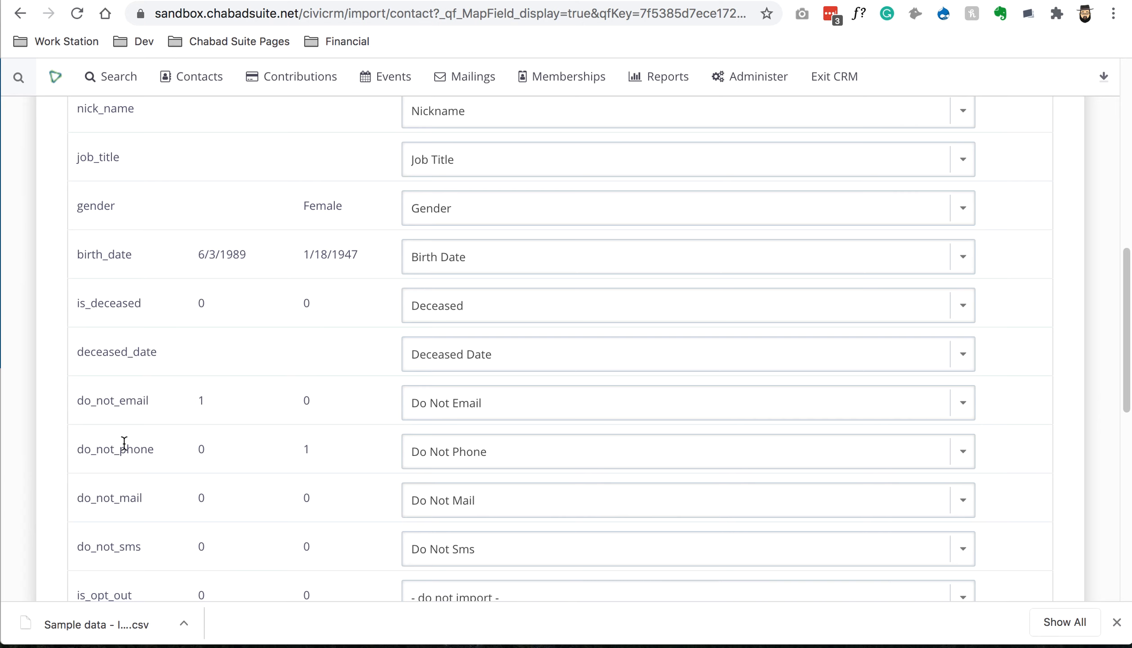
pyautogui.scroll(-10, 114, 477)
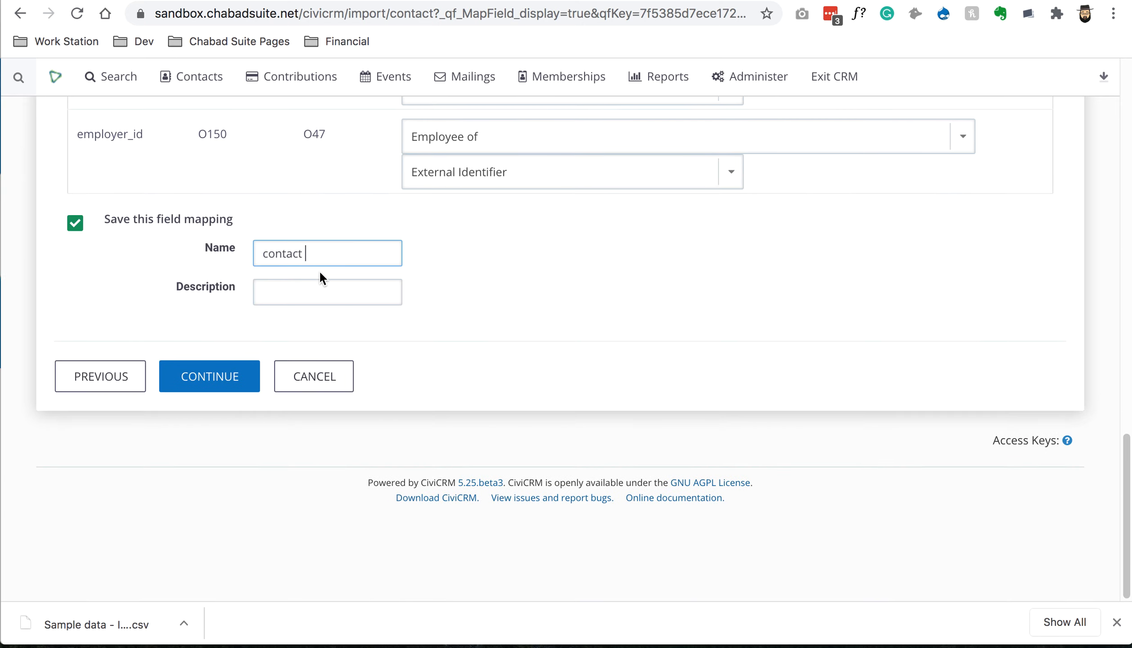
pyautogui.write('import')
pyautogui.click(222, 375)
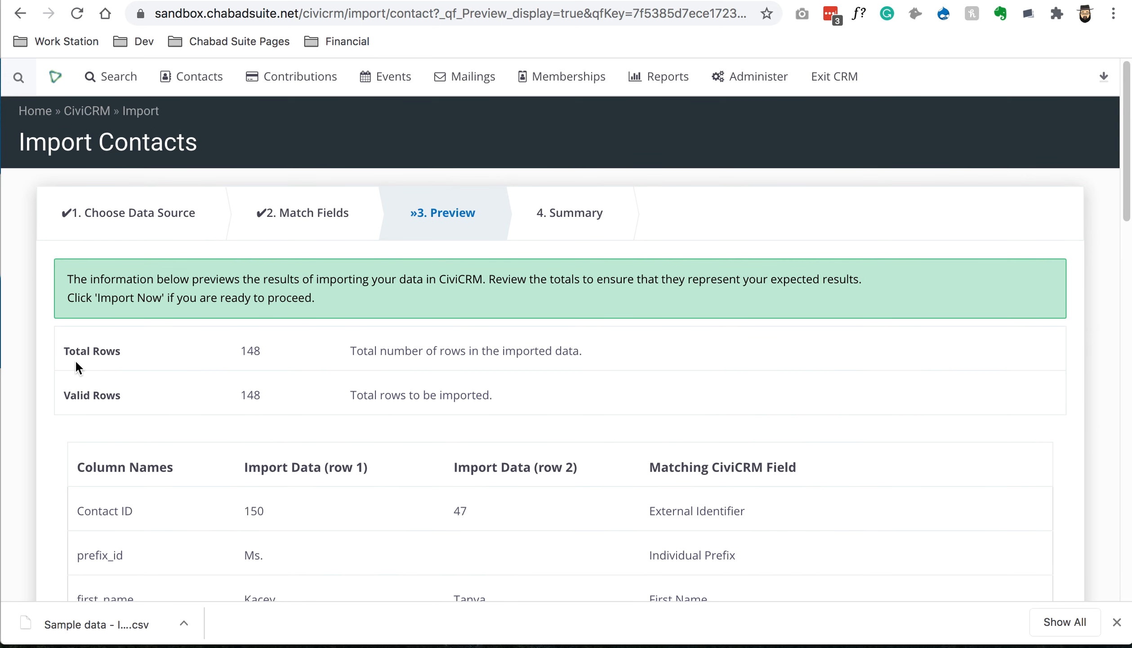
# Step: Review the valid rows and field matches in the import preview, and look through the existing groups available for the imported records
pyautogui.doubleClick(247, 395)
pyautogui.scroll(-5, 438, 385)
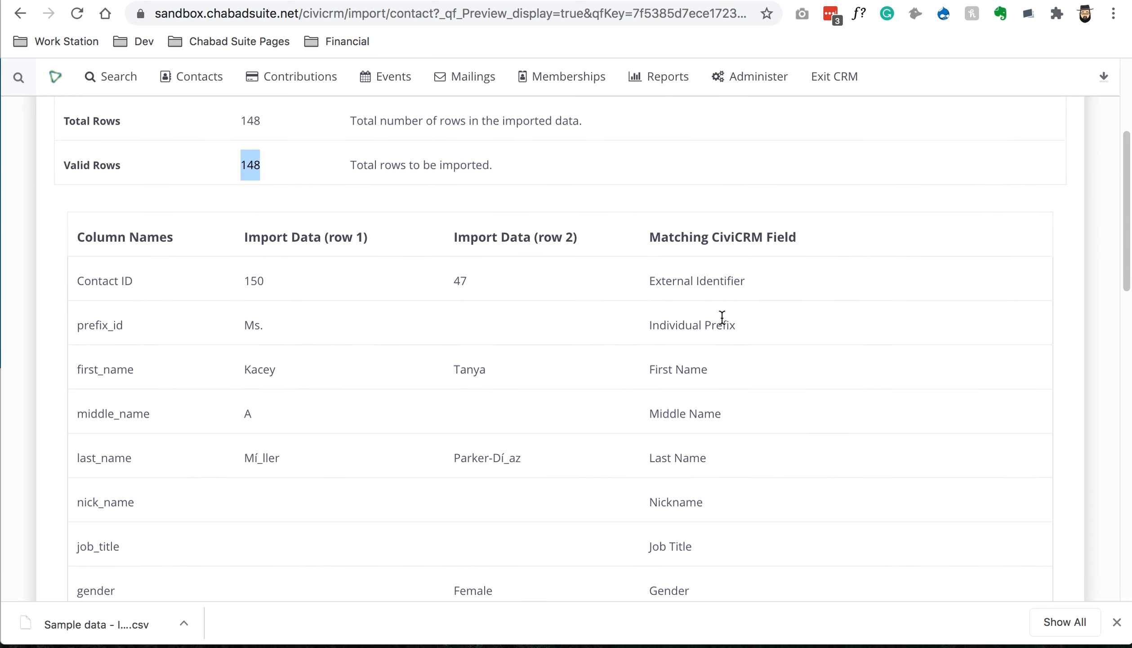
pyautogui.scroll(-20, 722, 317)
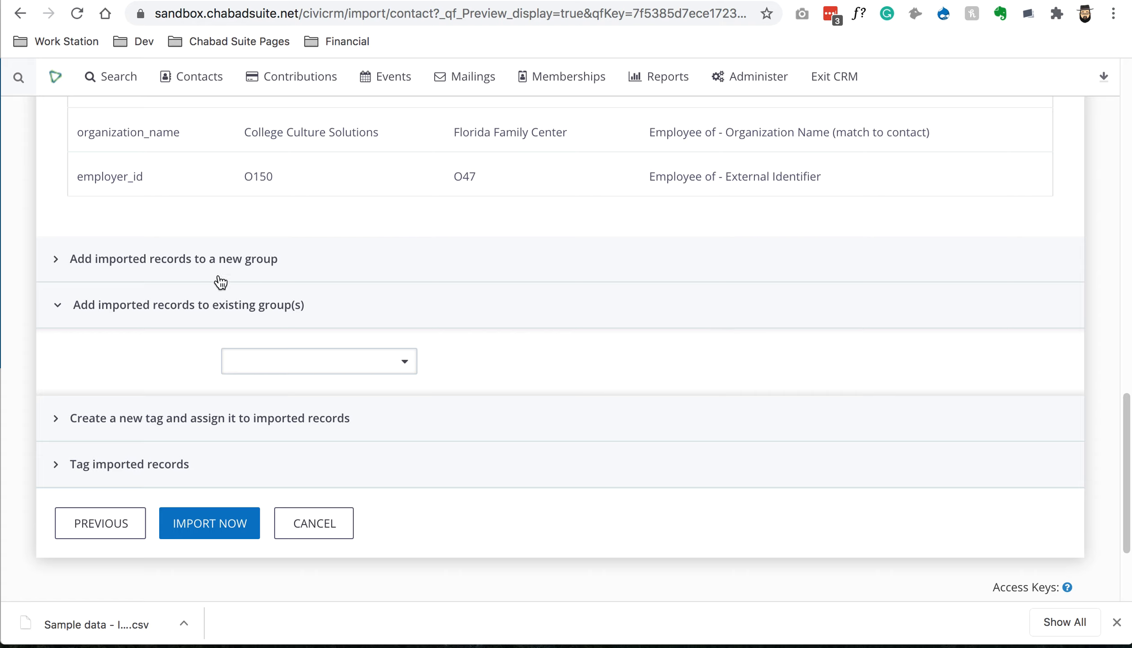
pyautogui.click(282, 352)
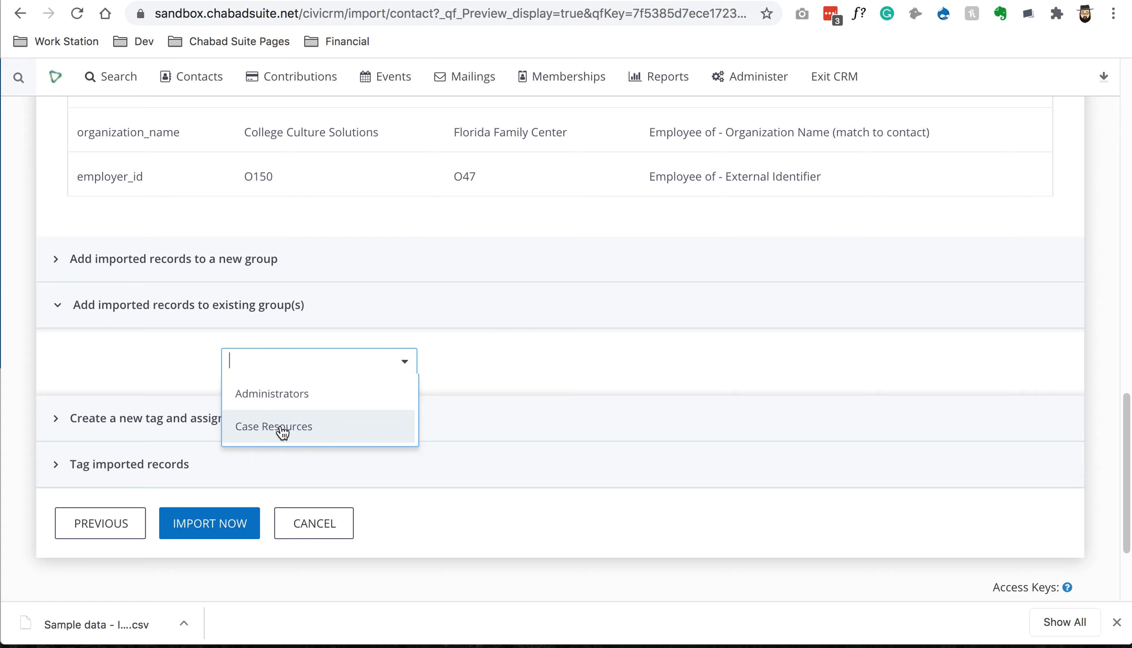
pyautogui.click(659, 324)
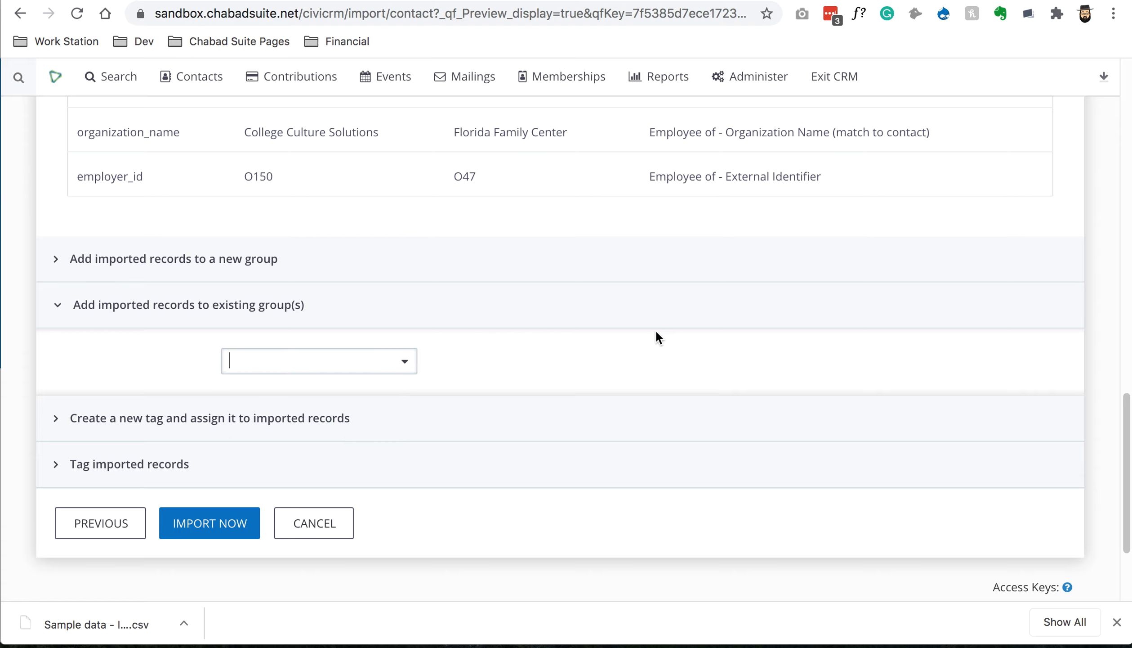
# Step: Add the imported records to a new group named Contact List with the Mailing List group type
pyautogui.click(178, 260)
pyautogui.click(255, 313)
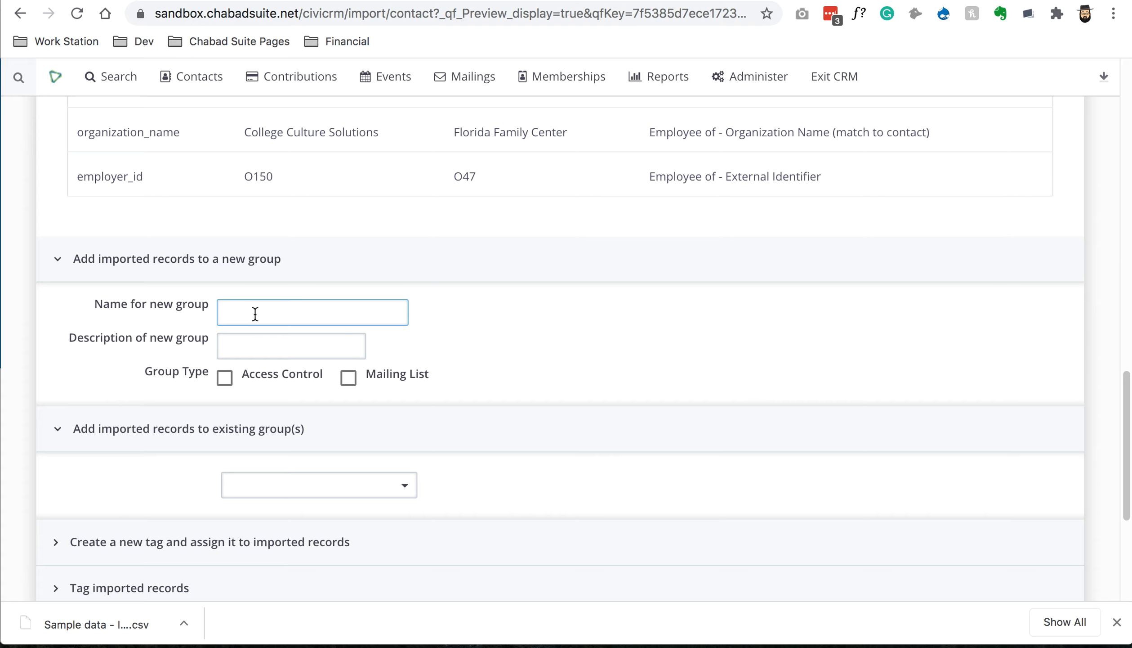
pyautogui.write('COntact List')
pyautogui.click(349, 378)
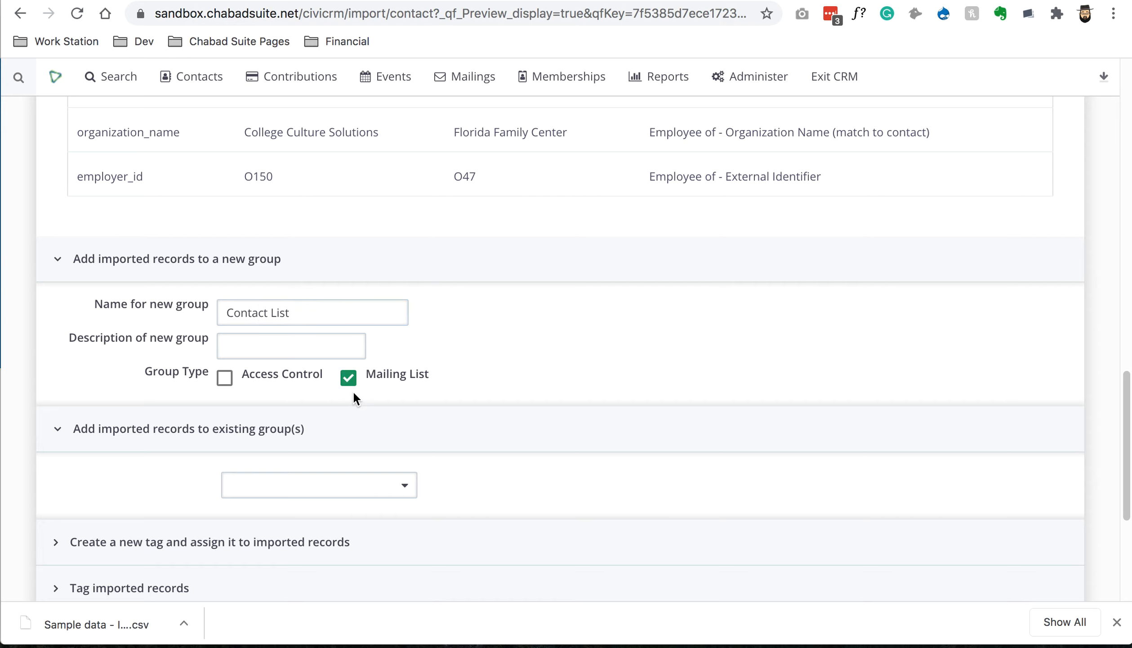
# Step: Assign the existing Volunteer tag to the imported records
pyautogui.scroll(-2, 545, 382)
pyautogui.scroll(-3, 541, 380)
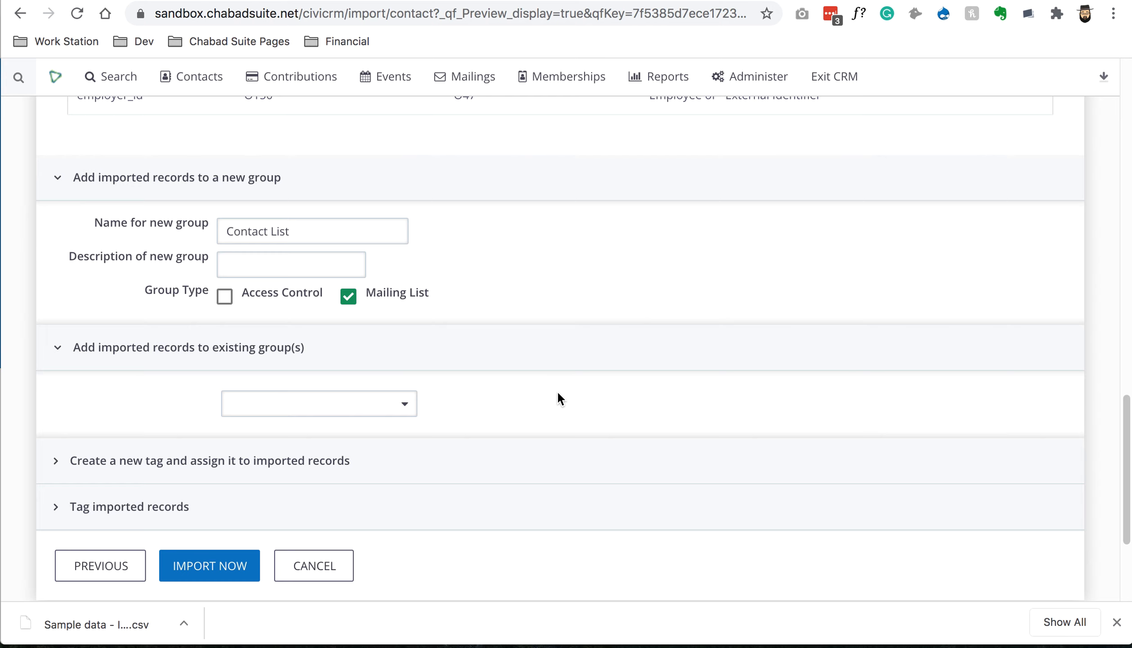
pyautogui.scroll(-5, 537, 413)
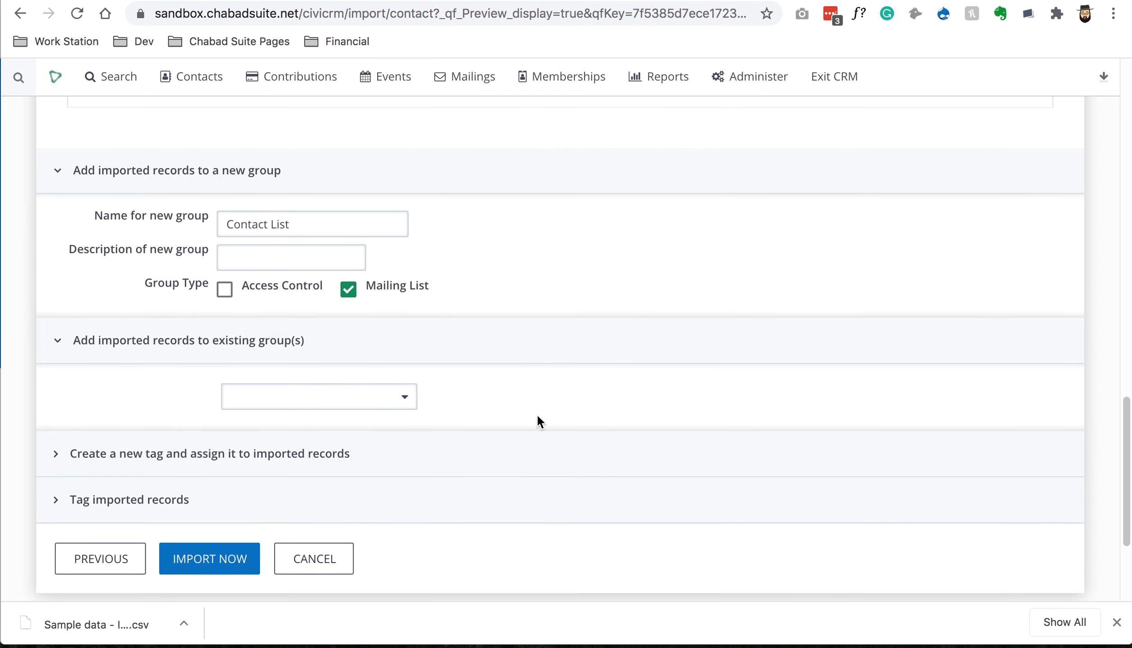
pyautogui.click(180, 391)
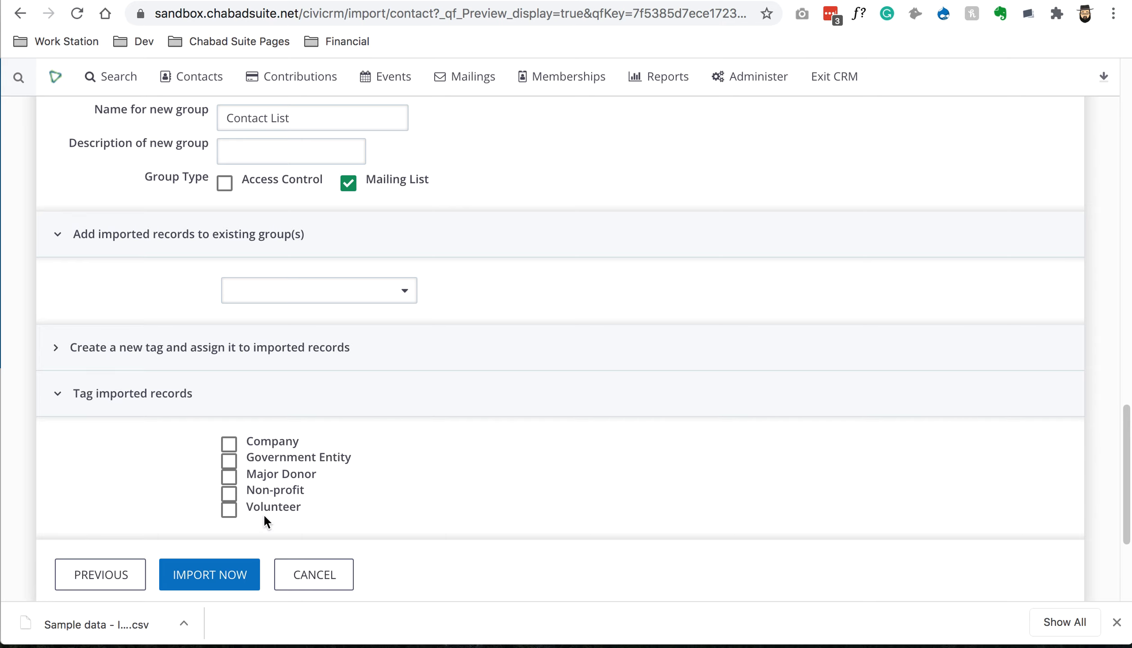
pyautogui.click(271, 509)
# Step: Create a new tag named Import 2020 for the imported records
pyautogui.click(178, 355)
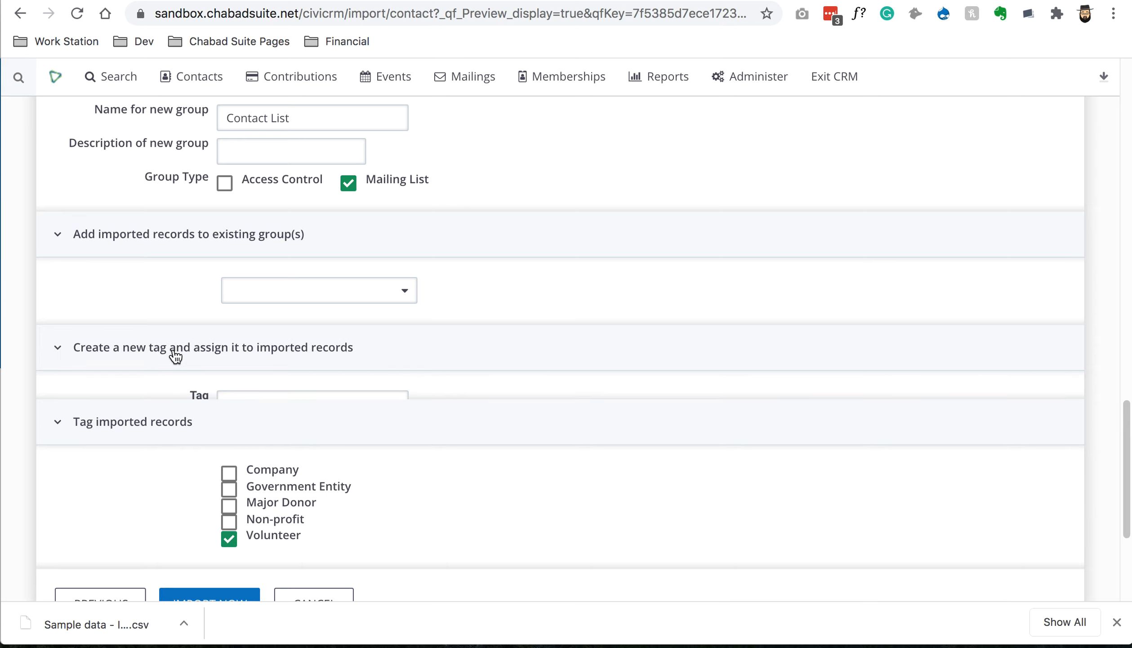
pyautogui.click(307, 404)
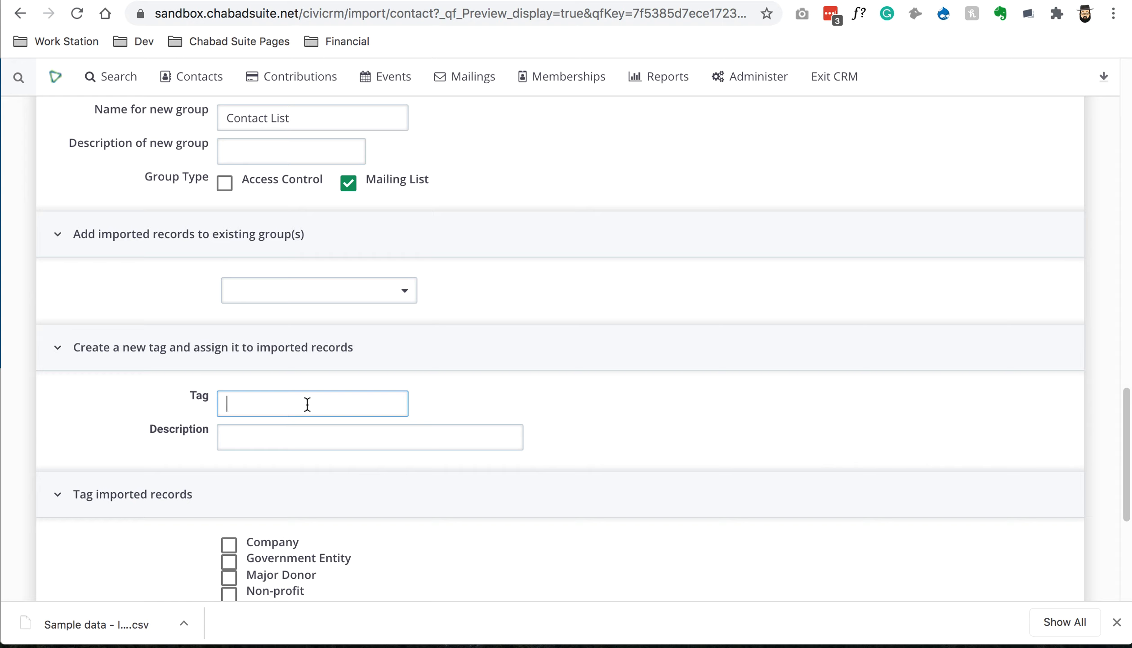
pyautogui.write('Import 2020')
pyautogui.click(427, 331)
# Step: Run the contact import and accept the database backup warning
pyautogui.scroll(-4, 668, 385)
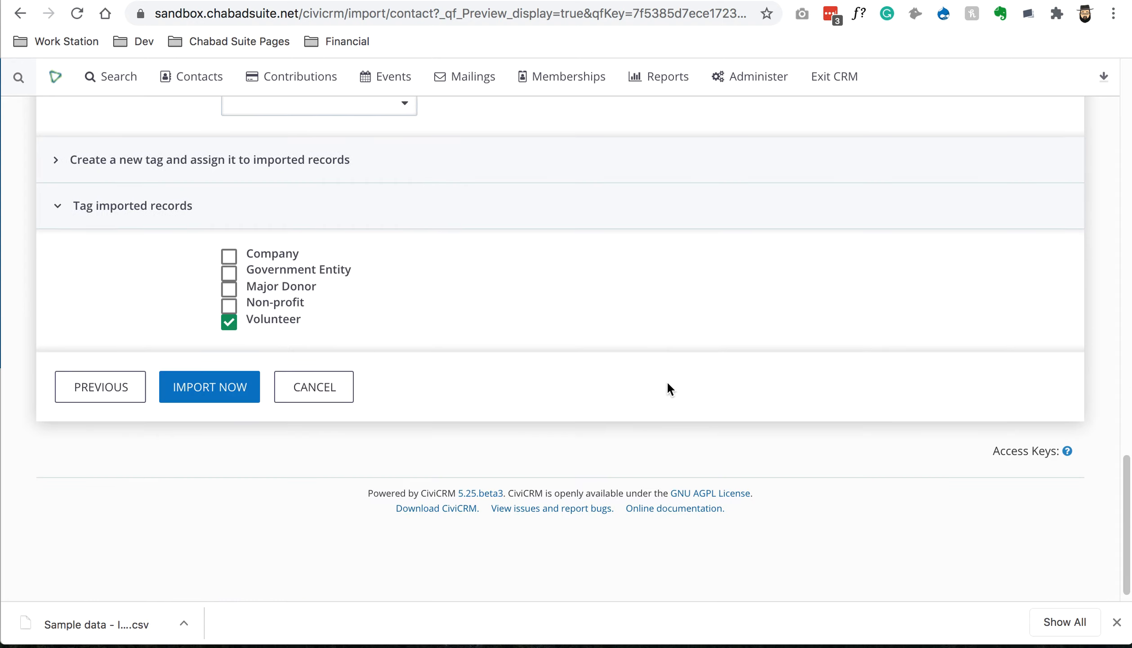
pyautogui.click(234, 376)
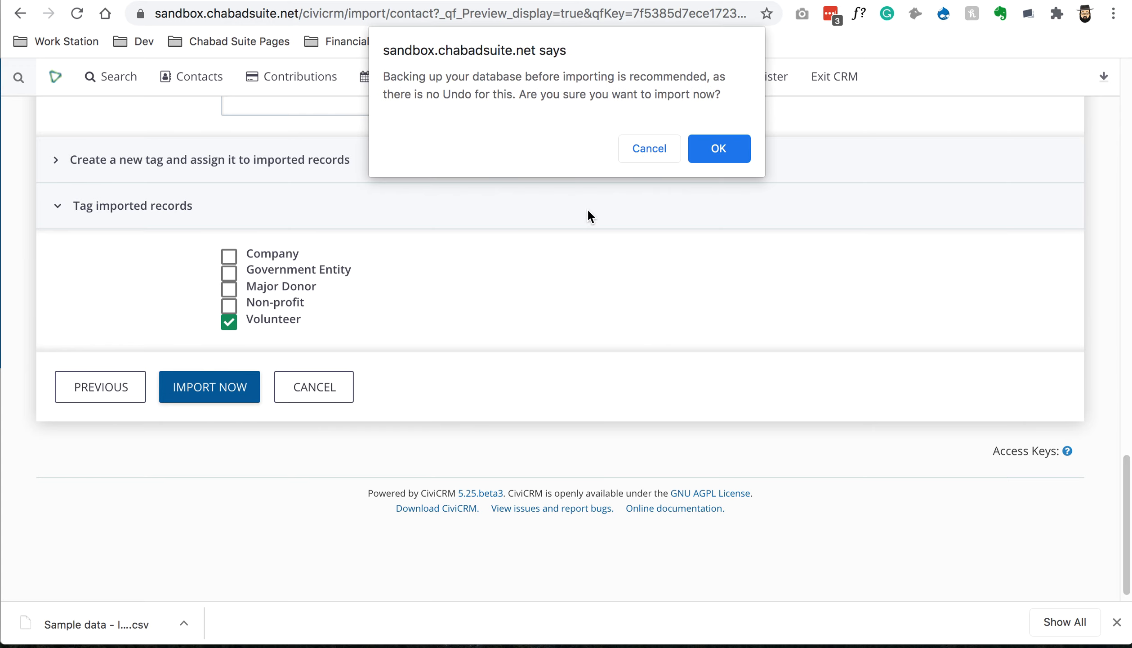
pyautogui.click(713, 156)
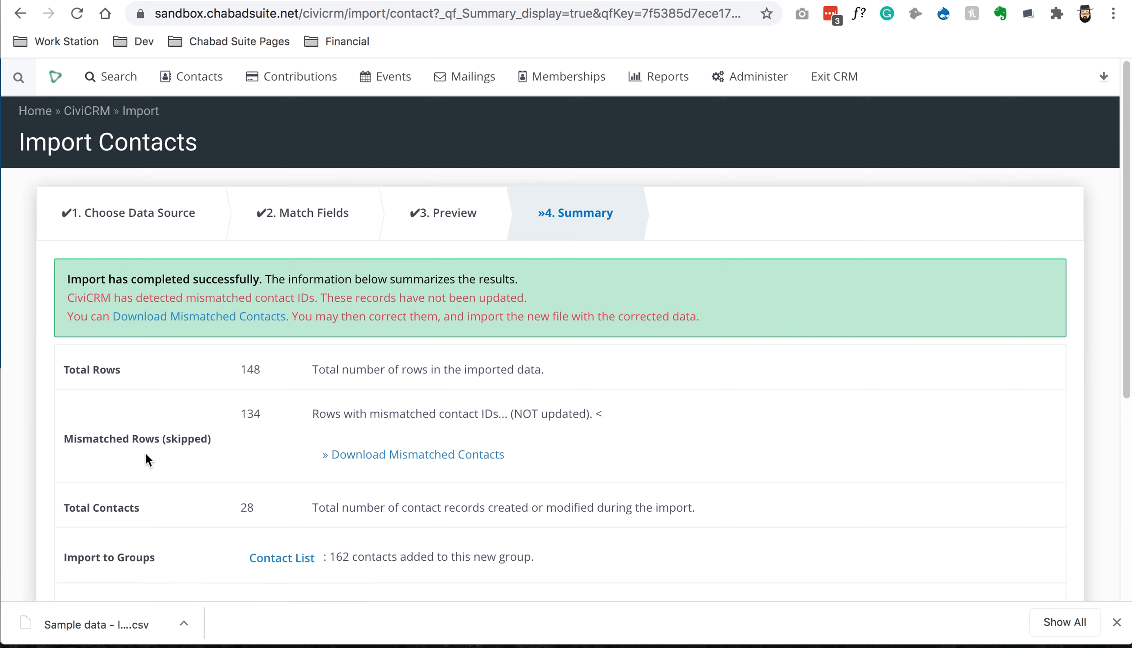
# Step: Check the total and mismatched rows in the import summary and download the mismatched contacts file
pyautogui.moveTo(82, 371); pyautogui.dragTo(141, 369)
pyautogui.click(308, 368)
pyautogui.moveTo(485, 368); pyautogui.dragTo(611, 352)
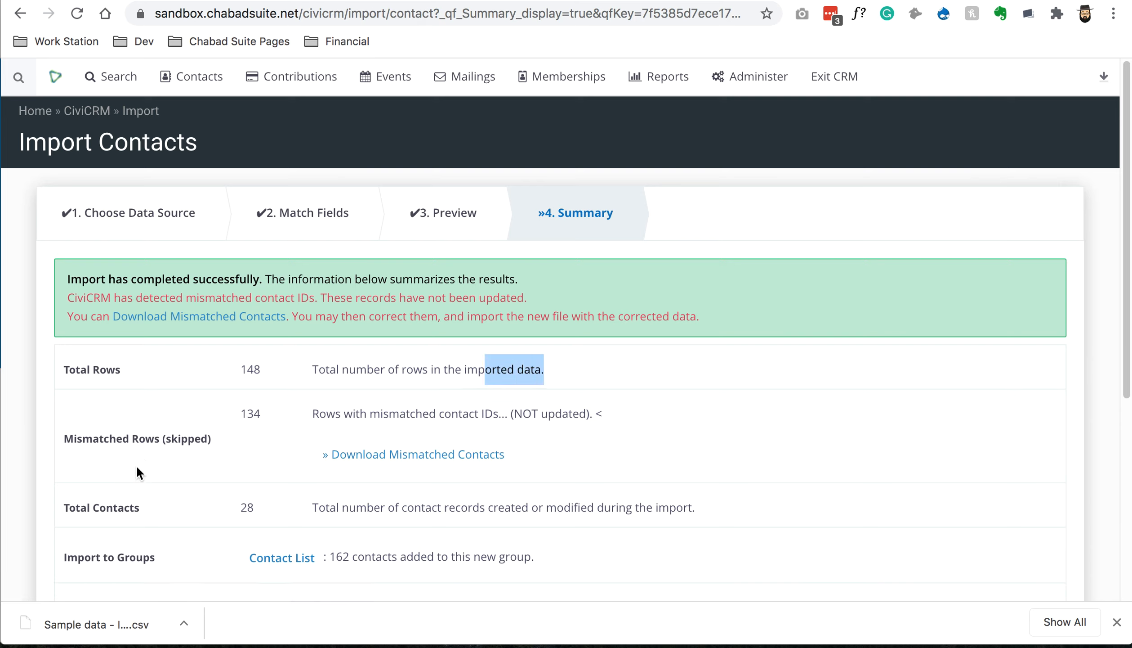
pyautogui.moveTo(87, 440); pyautogui.dragTo(259, 414)
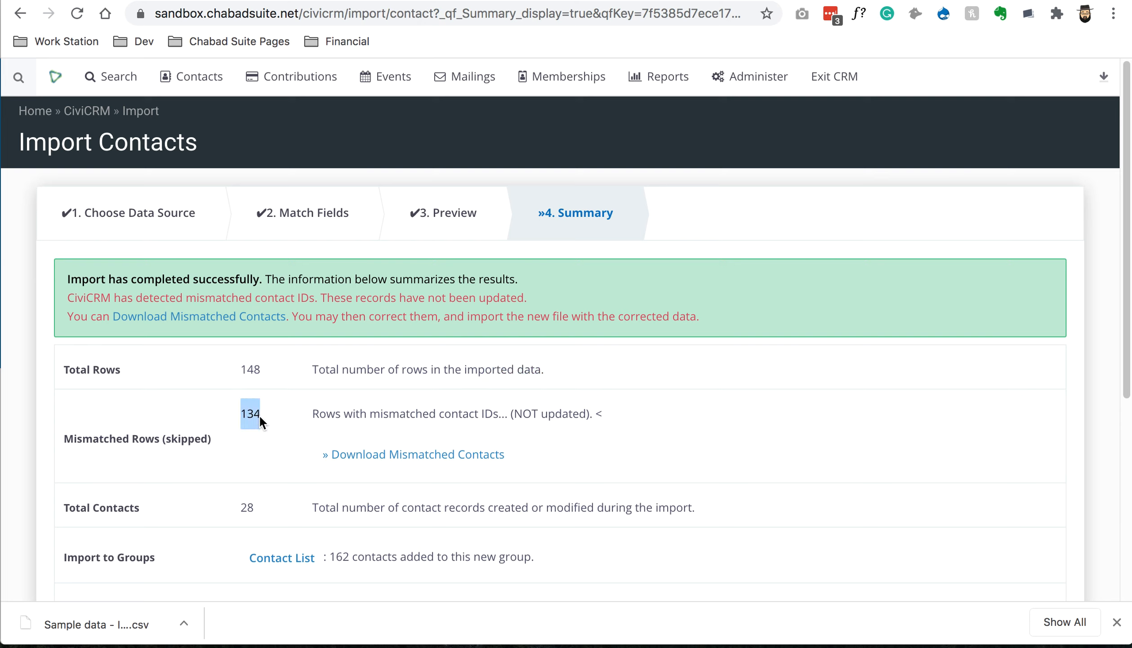
pyautogui.click(111, 457)
pyautogui.click(463, 458)
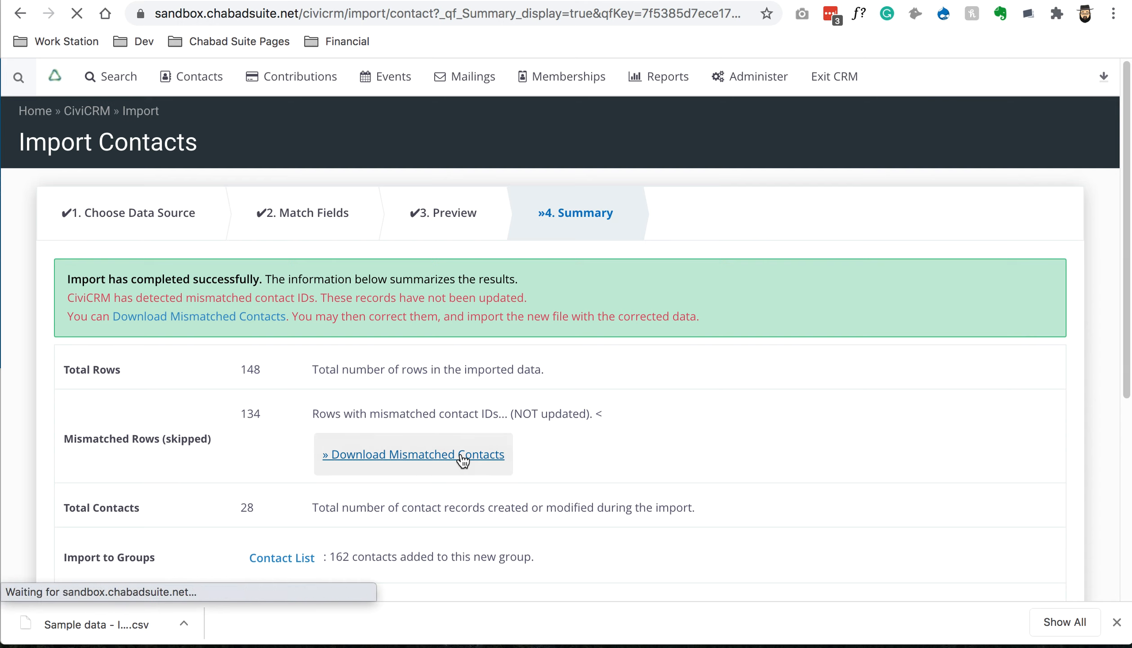
# Step: Review the total contacts, group additions and tagged contacts in the import summary
pyautogui.scroll(-1, 705, 397)
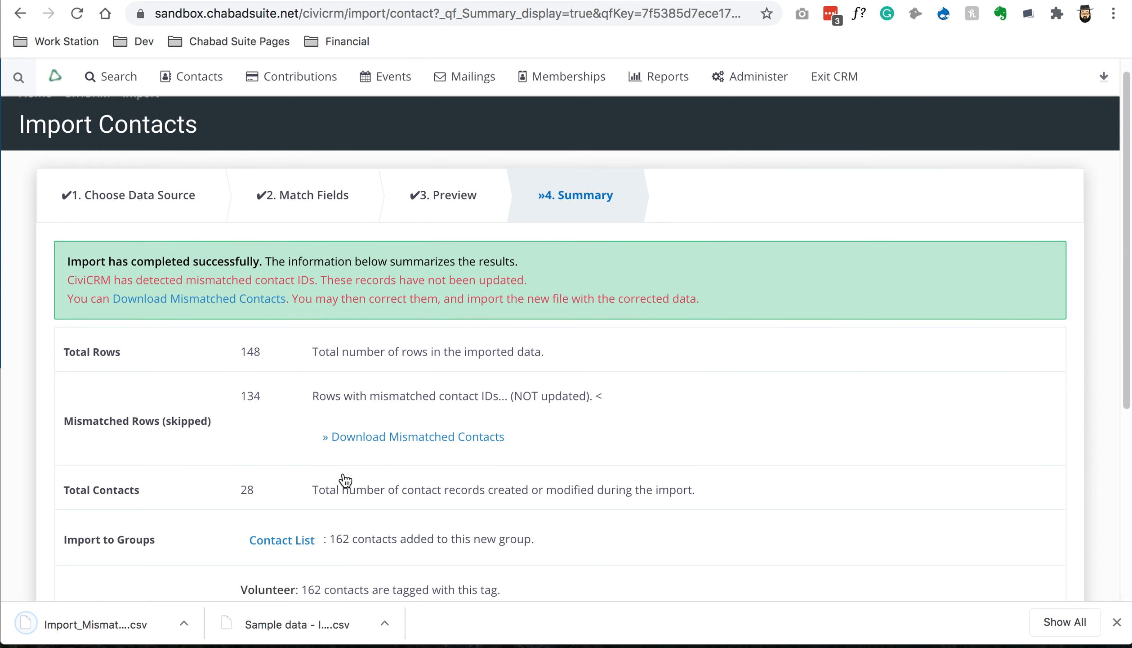
pyautogui.doubleClick(247, 490)
pyautogui.click(292, 493)
pyautogui.scroll(-3, 452, 516)
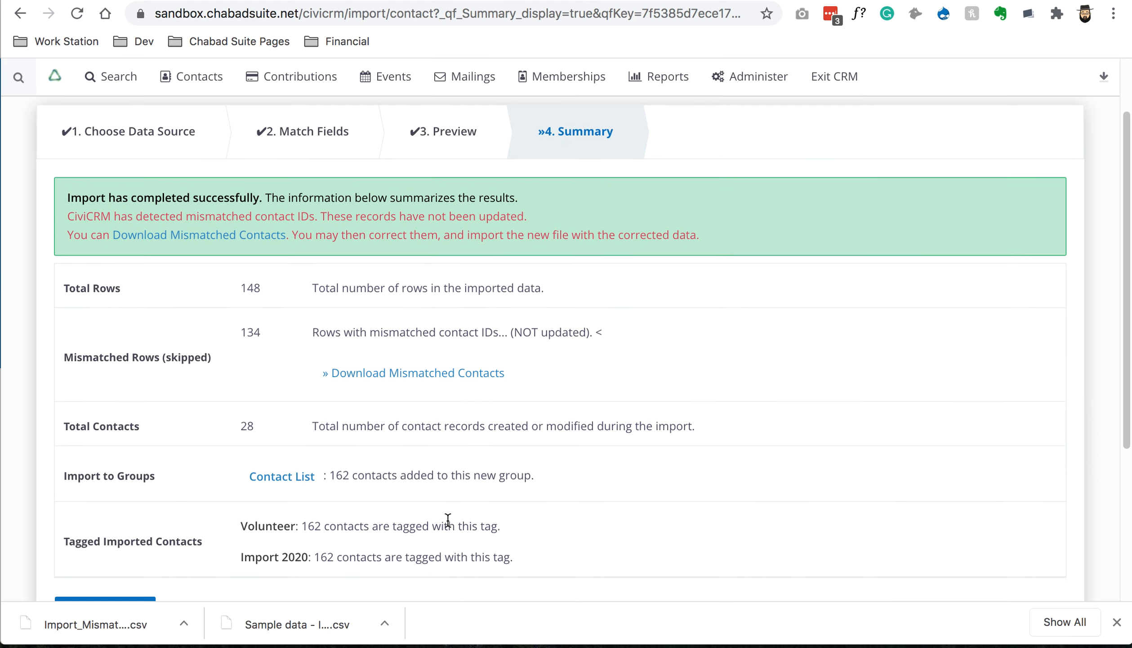
pyautogui.moveTo(63, 481); pyautogui.dragTo(148, 470)
pyautogui.click(148, 472)
pyautogui.moveTo(400, 473); pyautogui.dragTo(562, 478)
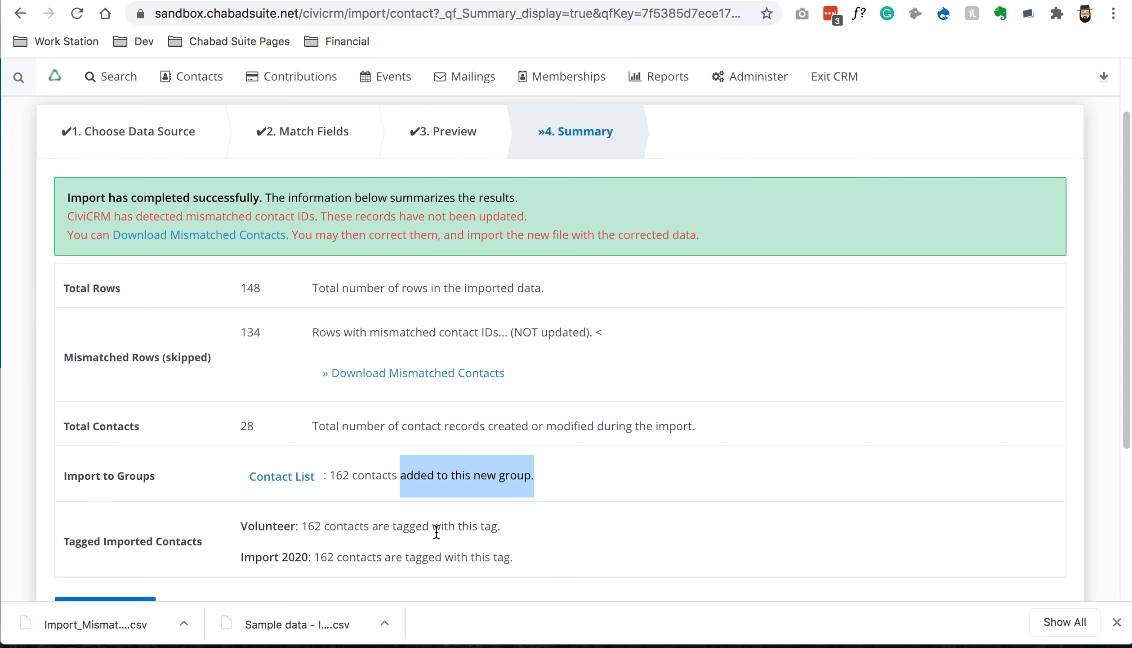
# Step: Open the Find Contacts page listing all contacts
pyautogui.scroll(3, 452, 526)
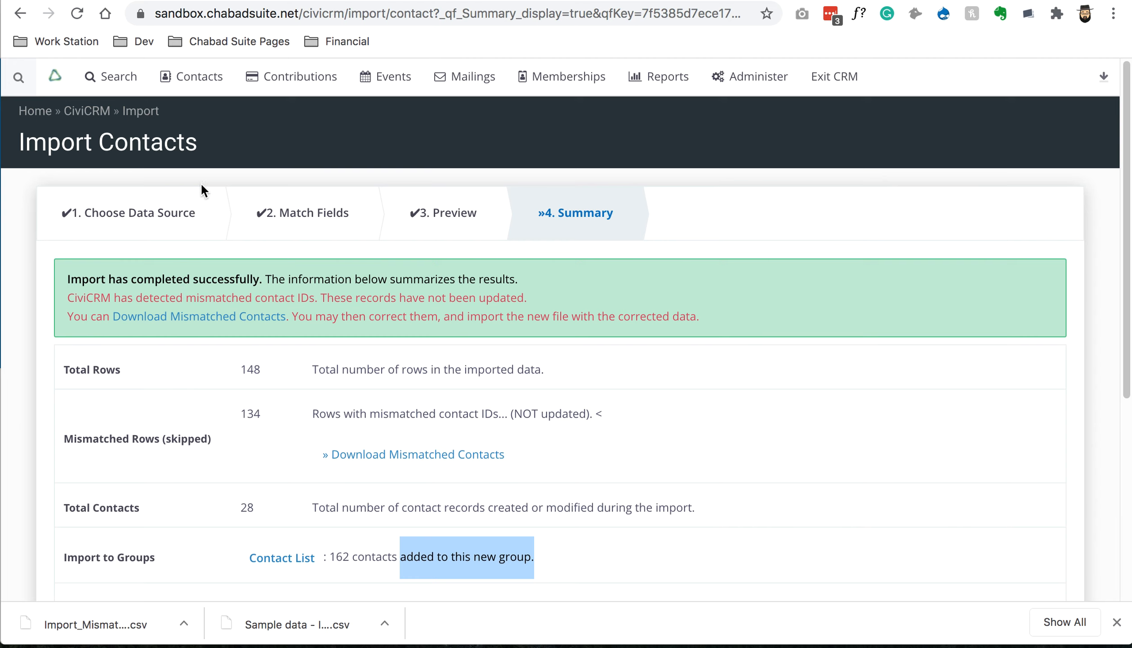
pyautogui.moveTo(191, 84)
pyautogui.click(189, 116)
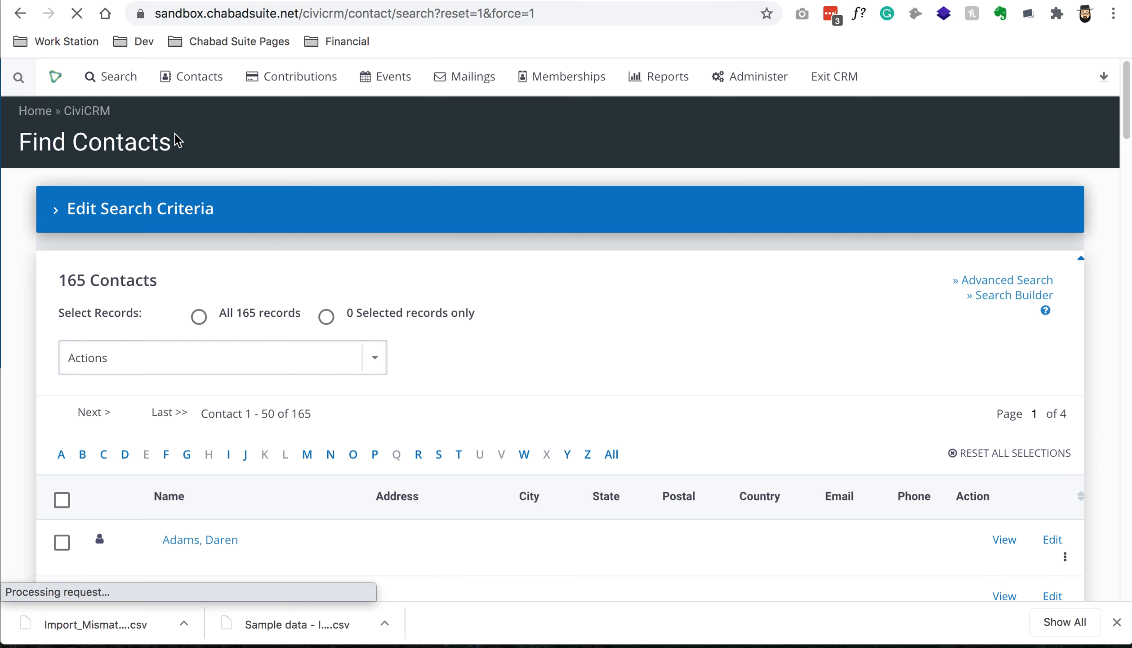
# Step: Open the downloaded Import_Mismatch CSV in Excel and examine its Line Number and Reason columns
pyautogui.click(66, 632)
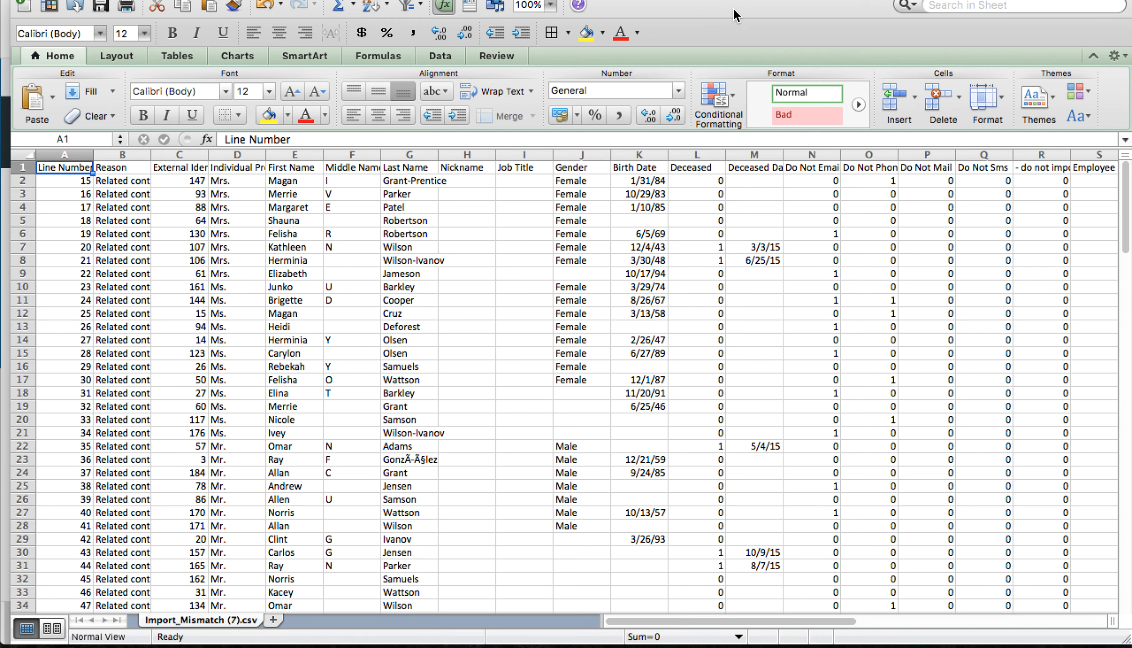
pyautogui.moveTo(732, 1); pyautogui.dragTo(713, 0)
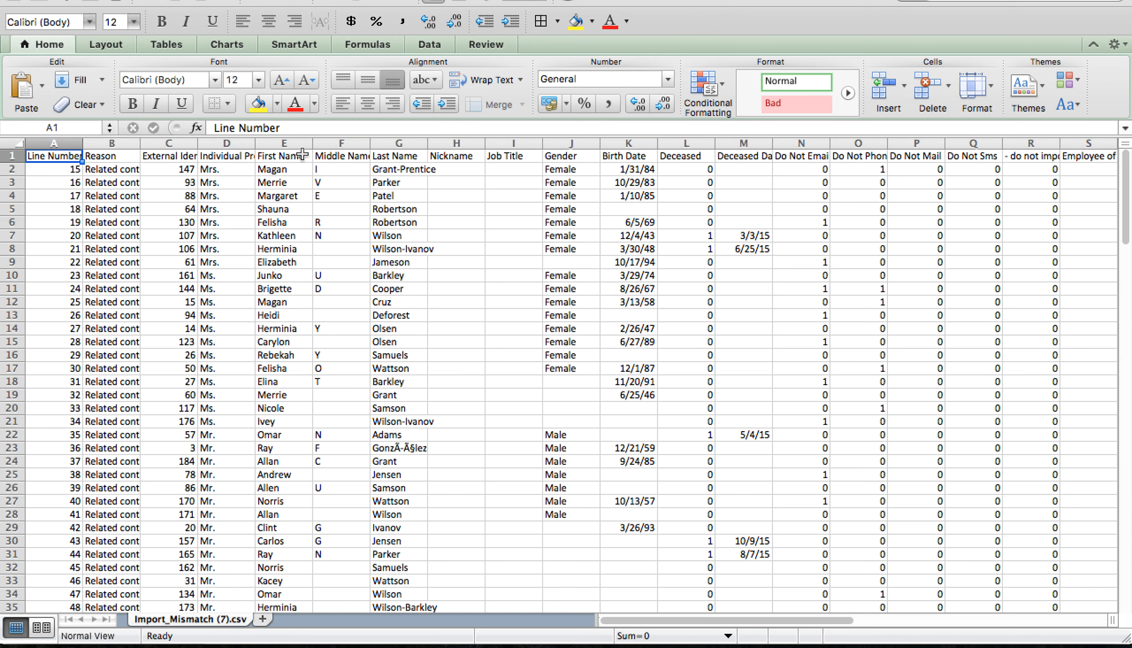
pyautogui.click(61, 144)
pyautogui.click(60, 166)
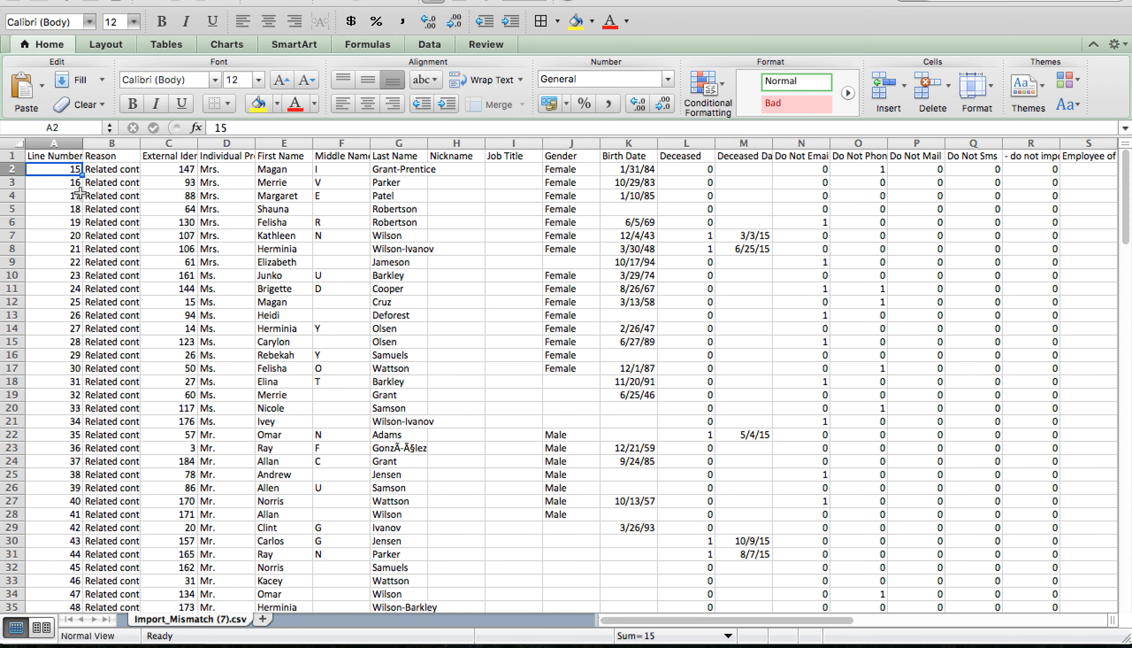
pyautogui.click(58, 212)
pyautogui.click(92, 208)
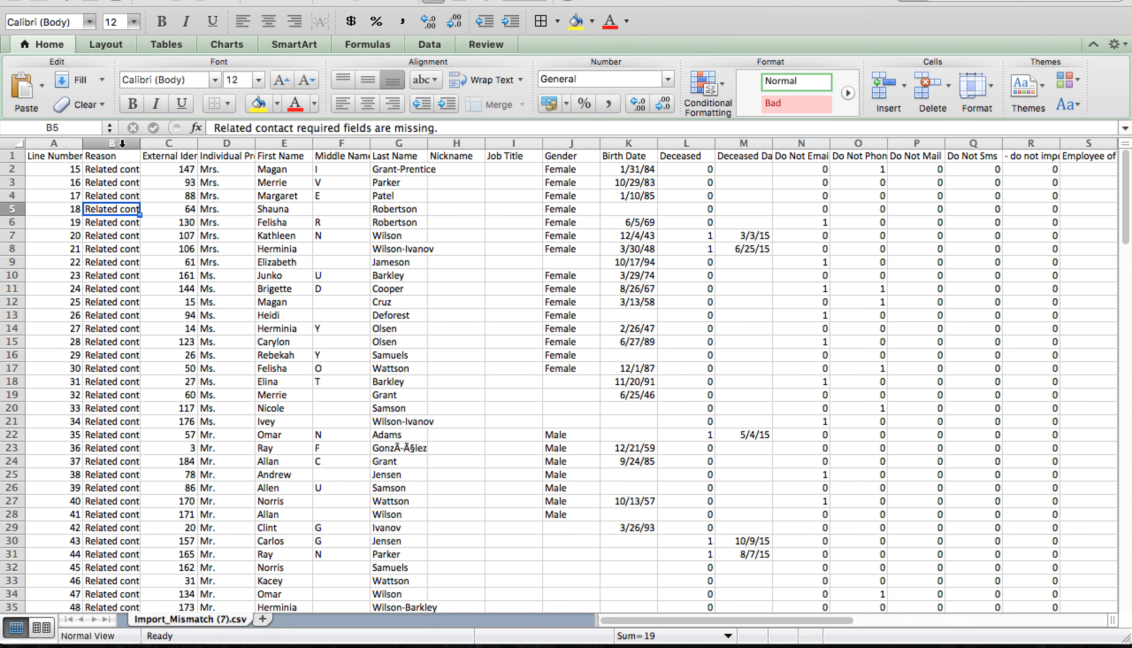
# Step: Widen the Reason column to read the full mismatch reasons, and minimize the spreadsheet to return to the CiviCRM contact list
pyautogui.doubleClick(140, 144)
pyautogui.click(198, 223)
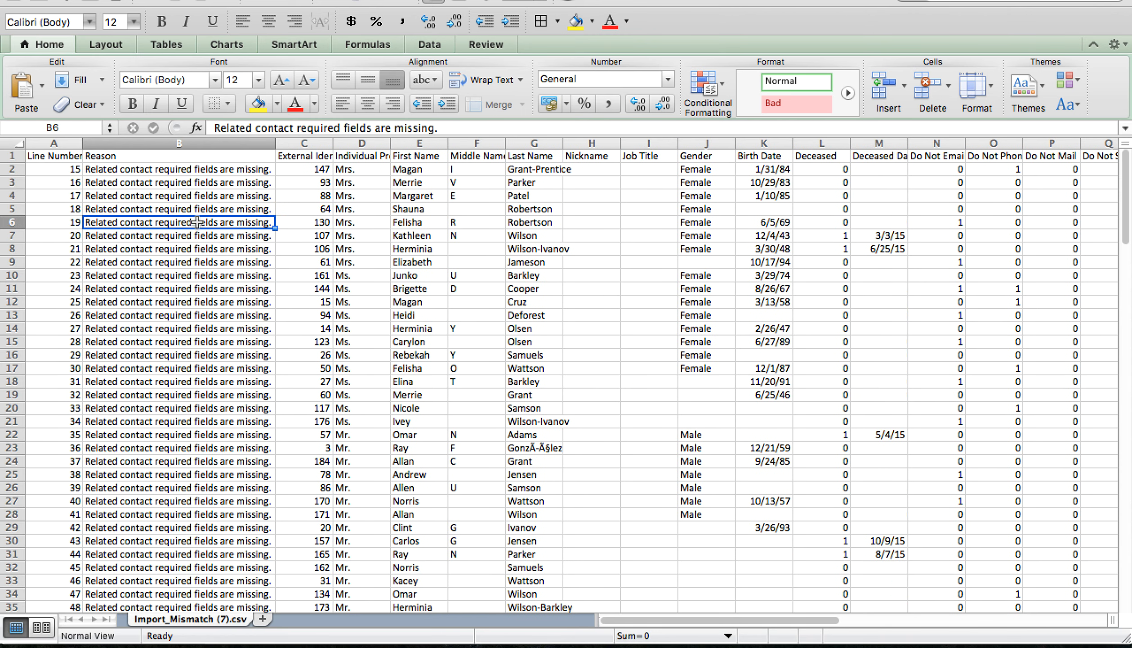
pyautogui.click(131, 173)
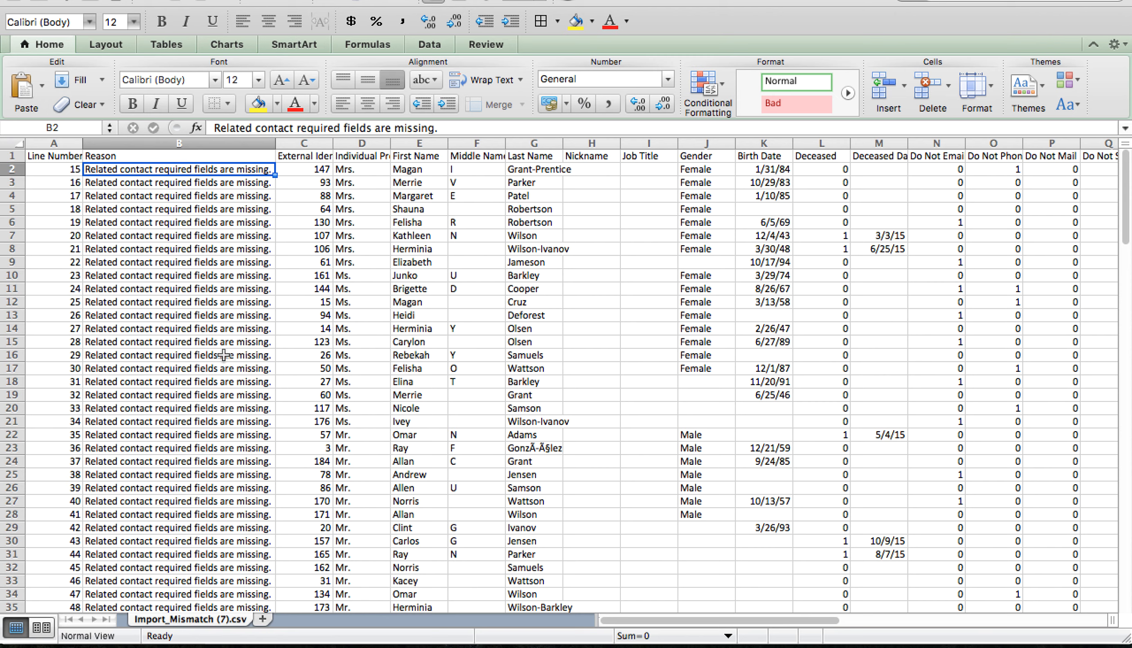
pyautogui.click(148, 289)
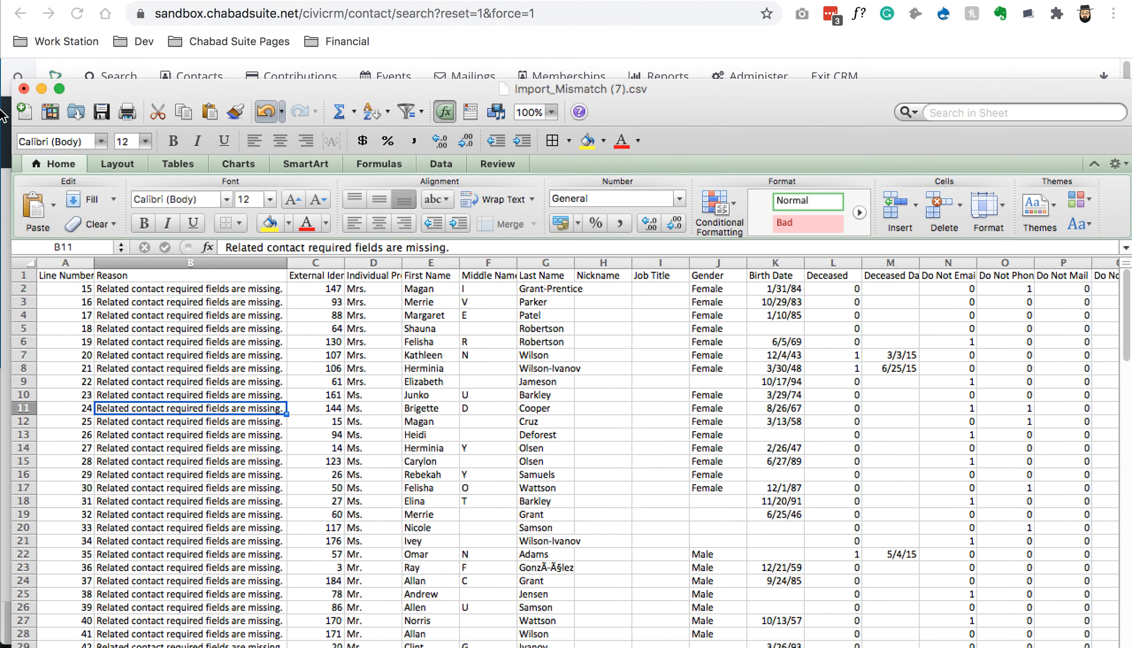
pyautogui.click(41, 88)
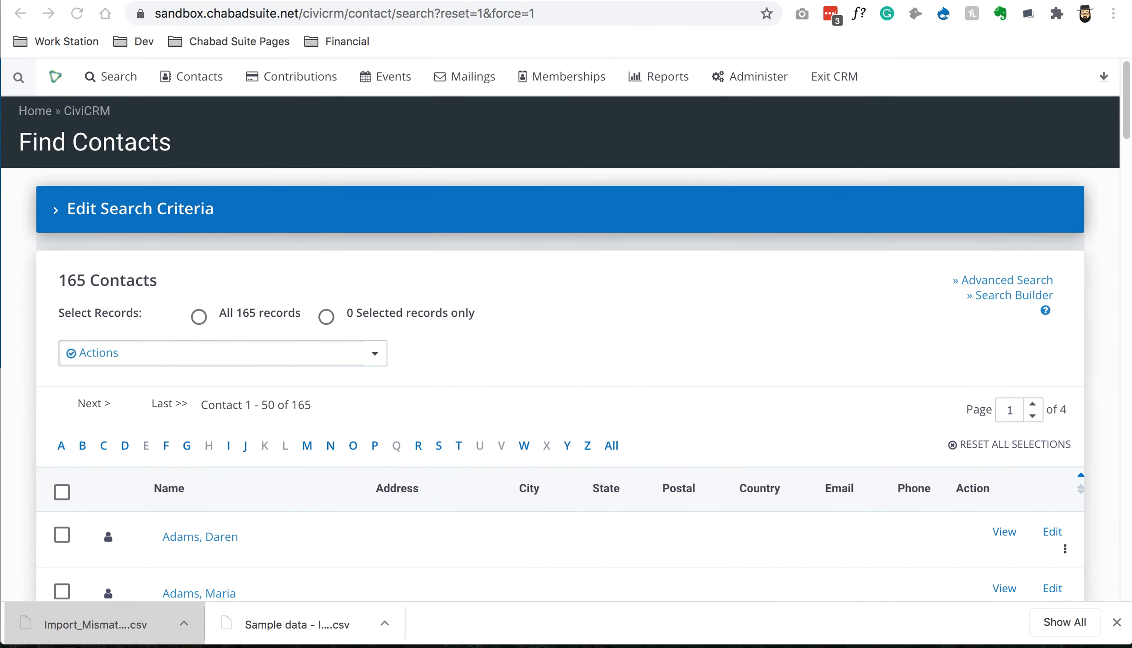
# Step: Switch to the Sample data spreadsheet in Google Sheets and examine the organization_name and employer_id columns on the Individuals sheet
pyautogui.hotkey('ctrl', 'Tab')
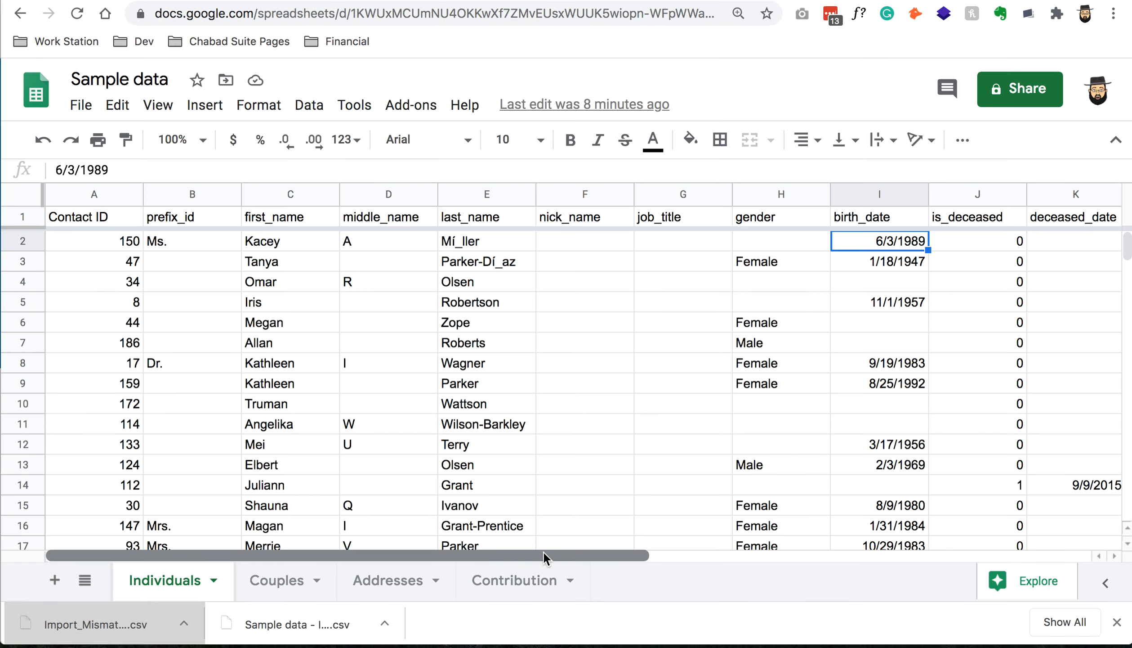
pyautogui.moveTo(543, 553); pyautogui.dragTo(1129, 558)
pyautogui.scroll(-10, 936, 433)
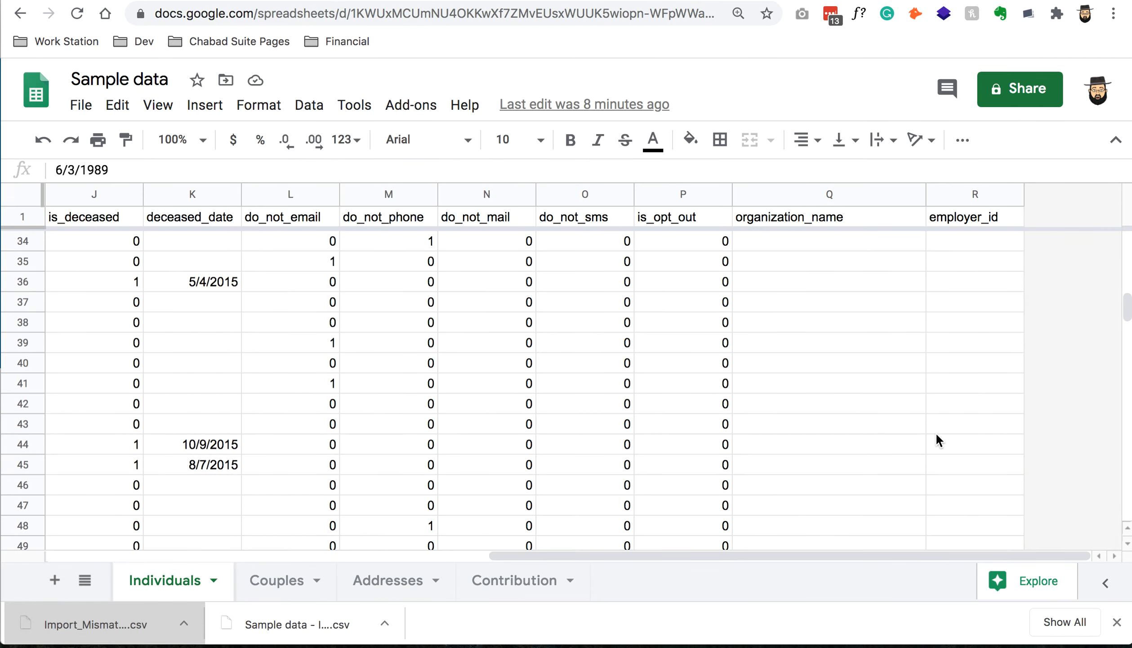
pyautogui.scroll(10, 935, 432)
pyautogui.scroll(-6, 818, 384)
pyautogui.scroll(3, 835, 337)
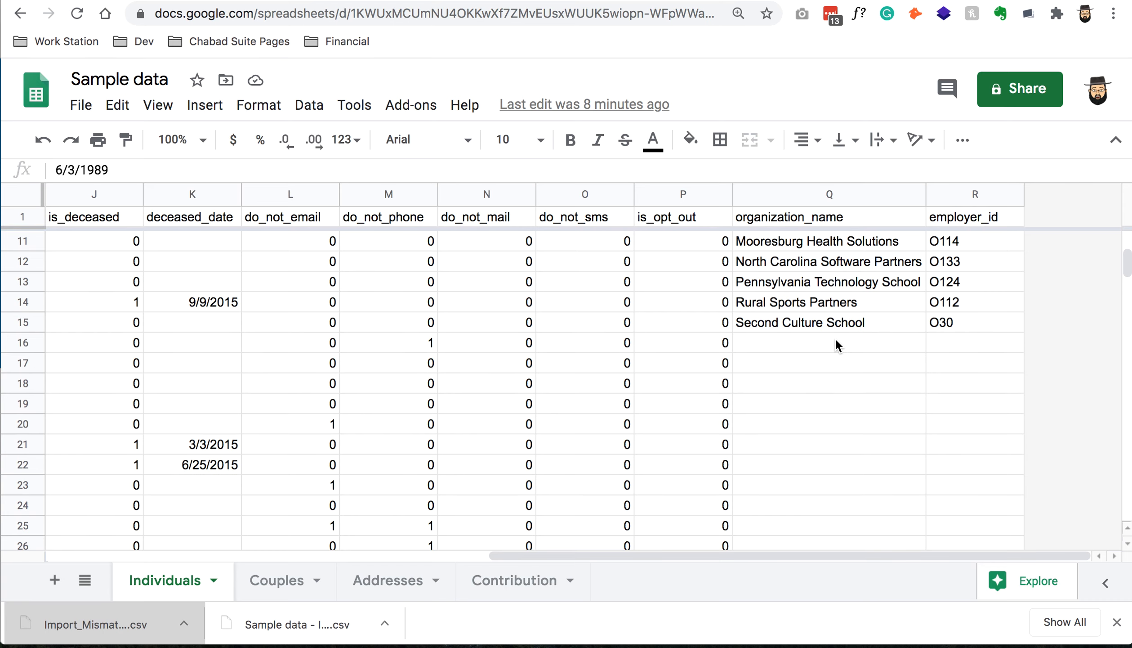
pyautogui.moveTo(827, 346)
pyautogui.mouseDown()
pyautogui.moveTo(945, 405)
pyautogui.moveTo(954, 498)
pyautogui.moveTo(835, 349)
pyautogui.mouseUp()
pyautogui.click(934, 525)
pyautogui.scroll(-9, 924, 520)
pyautogui.scroll(-5, 921, 518)
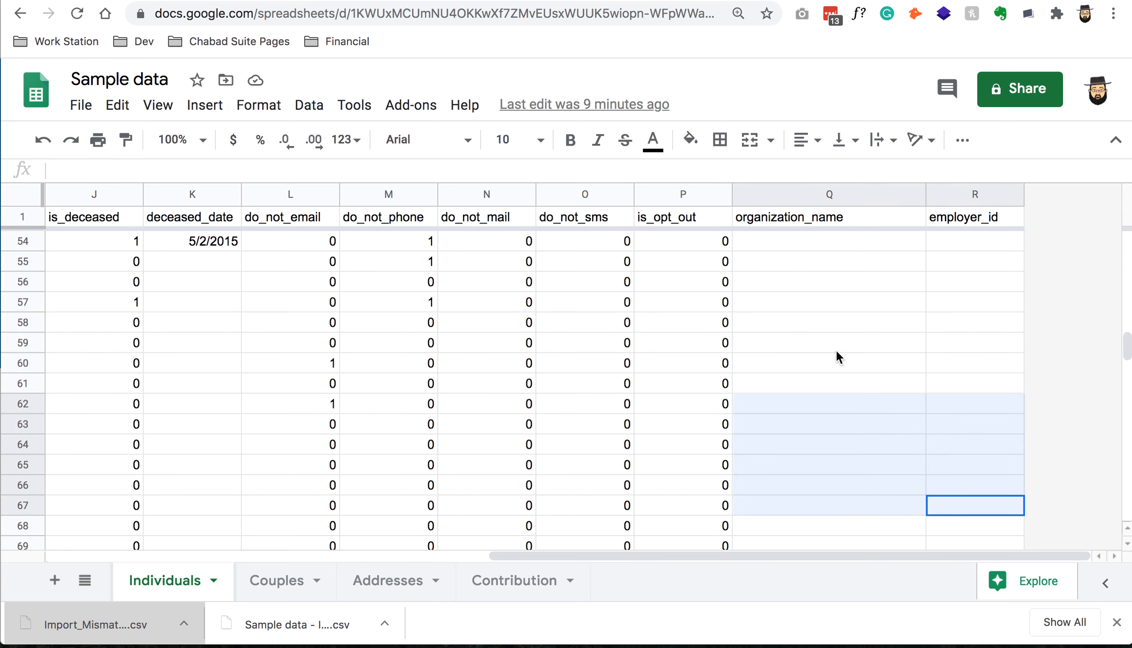
pyautogui.doubleClick(834, 344)
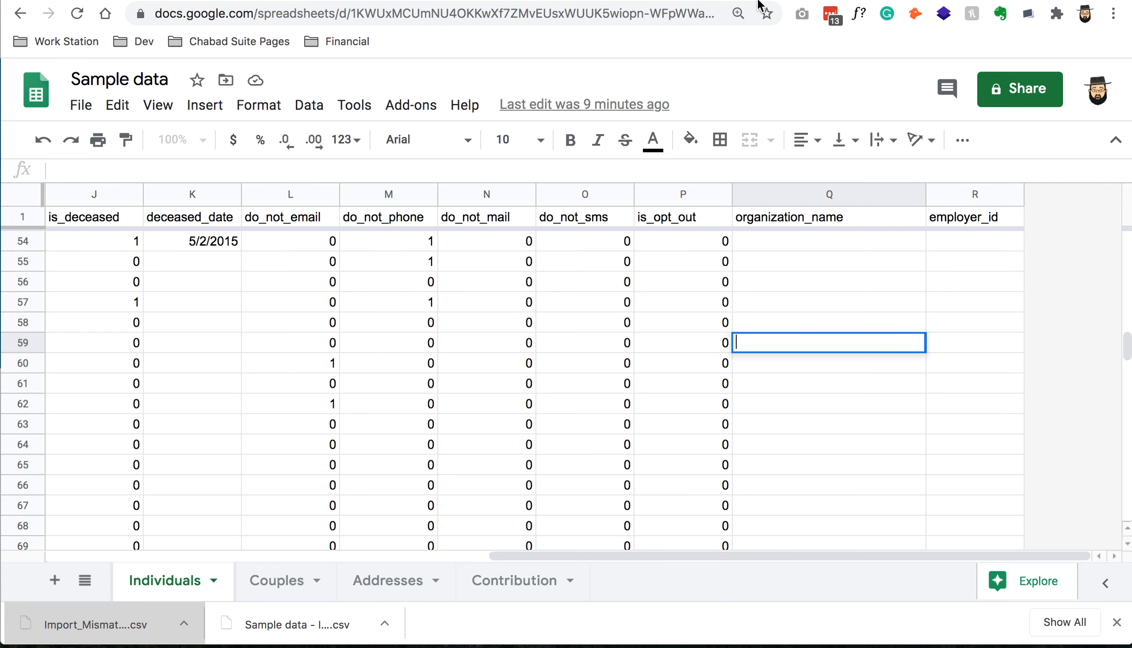
# Step: Return to the CiviCRM contact list and look through the imported contacts and their contact type icons
pyautogui.click(755, 1)
pyautogui.scroll(-3, 463, 342)
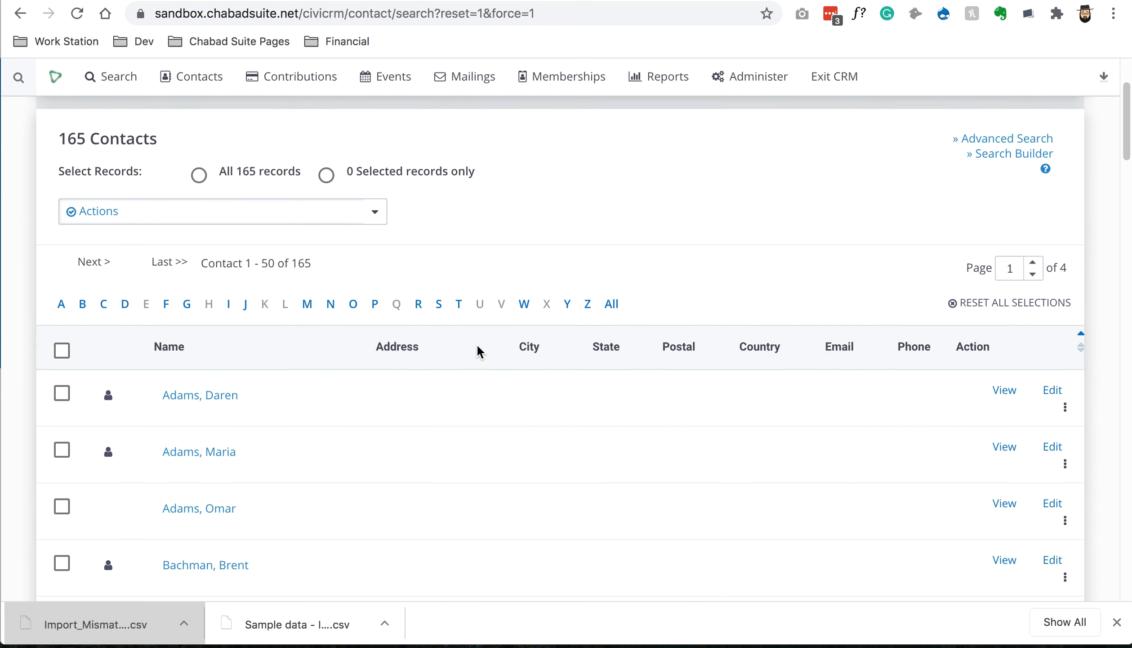
pyautogui.scroll(-1, 468, 369)
pyautogui.scroll(-15, 453, 397)
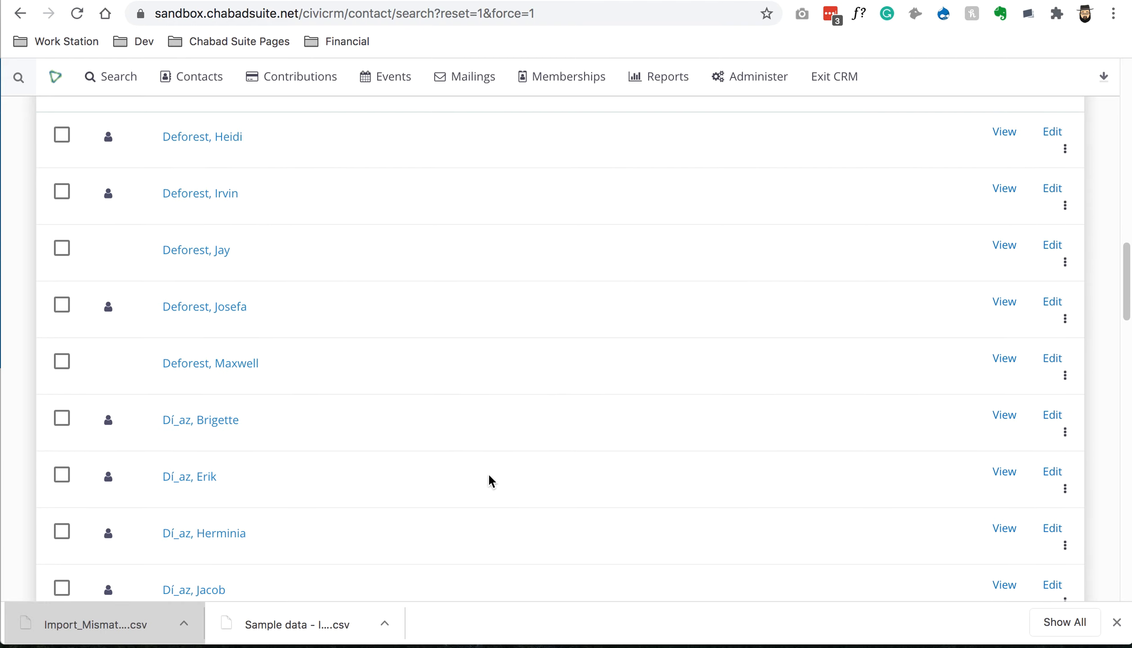
pyautogui.scroll(15, 522, 481)
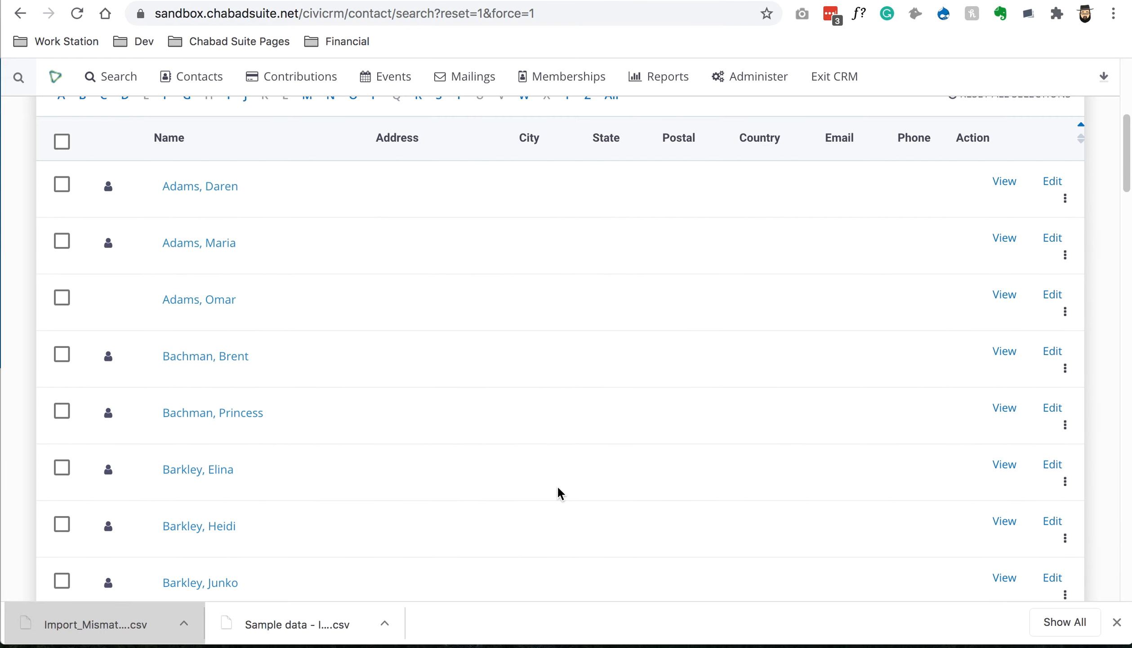
pyautogui.scroll(3, 553, 504)
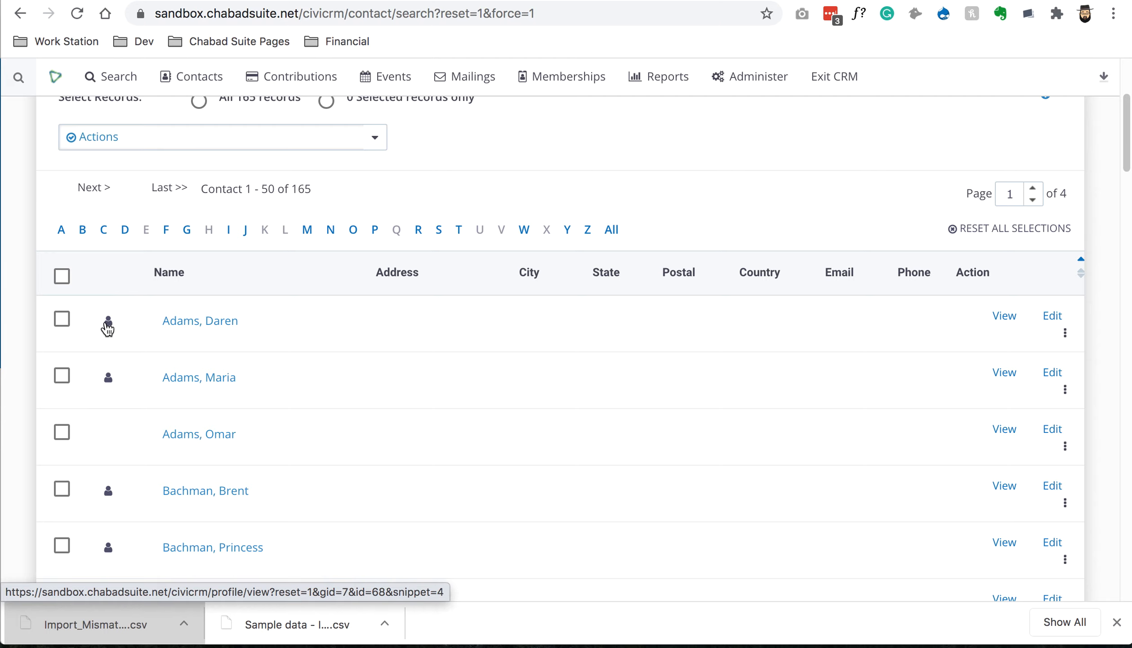
pyautogui.moveTo(108, 385)
pyautogui.scroll(5, 234, 337)
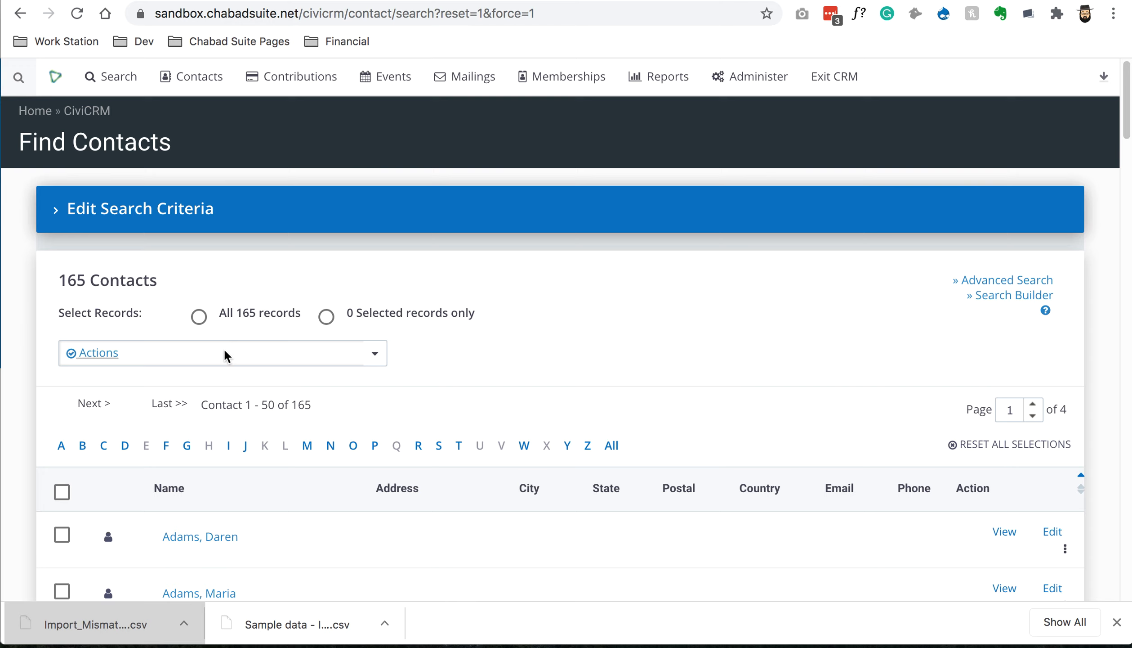
# Step: Open the first individual in the contact list and review the summary's tags, External ID, demographics and communication preferences
pyautogui.click(196, 540)
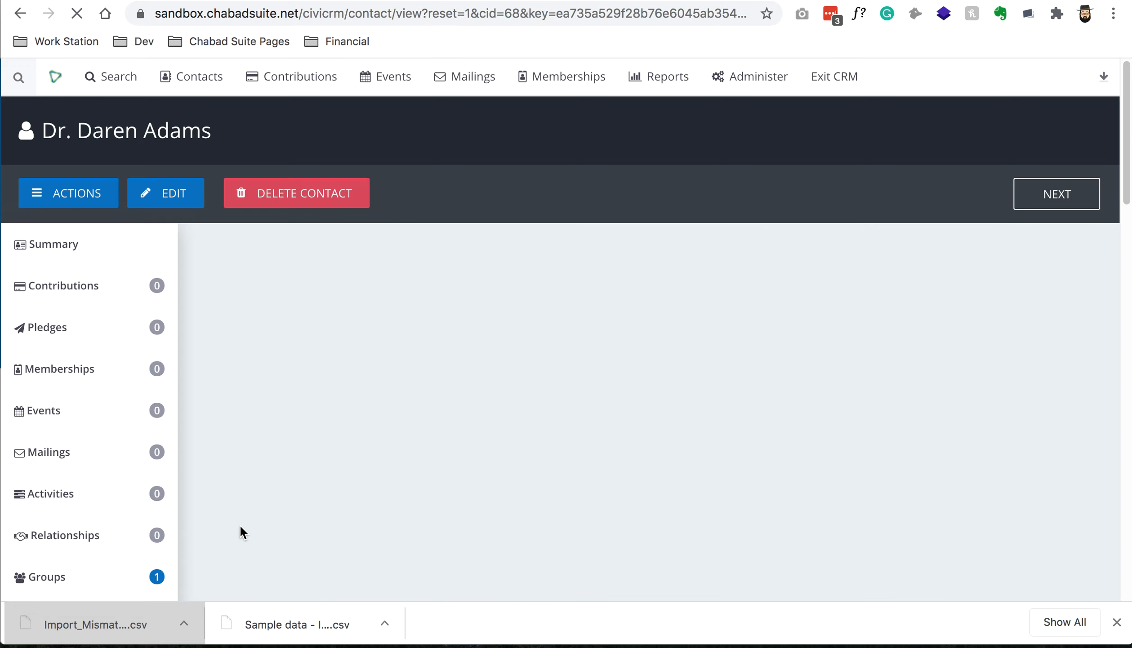
pyautogui.scroll(-5, 481, 372)
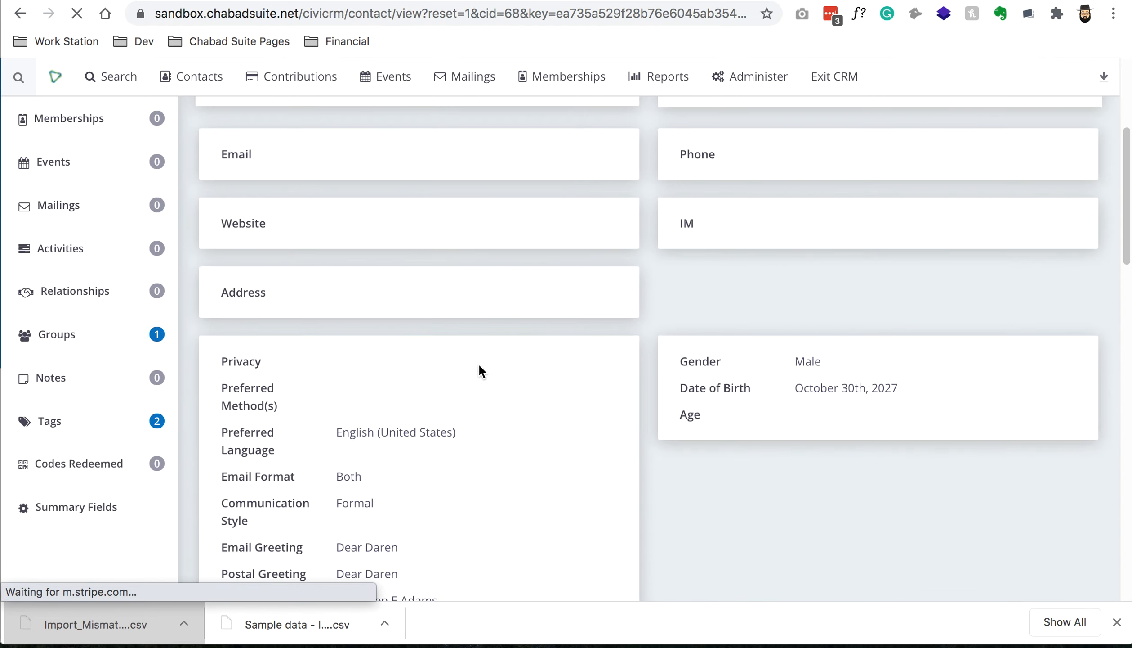
pyautogui.scroll(1, 483, 366)
pyautogui.scroll(5, 483, 363)
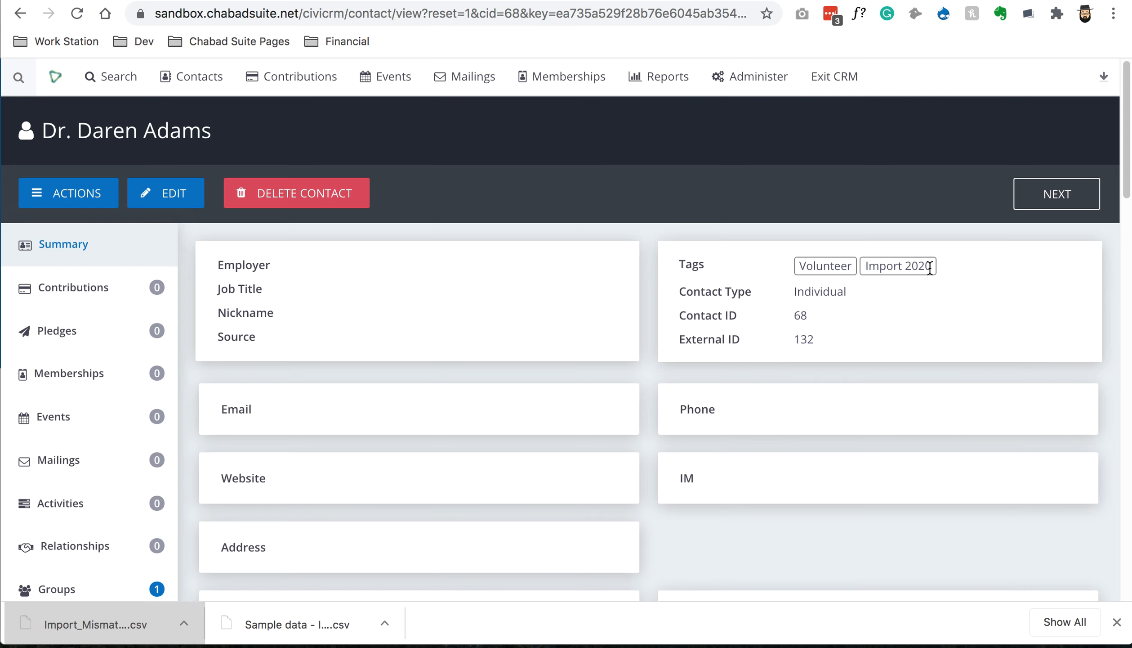
pyautogui.scroll(-7, 890, 357)
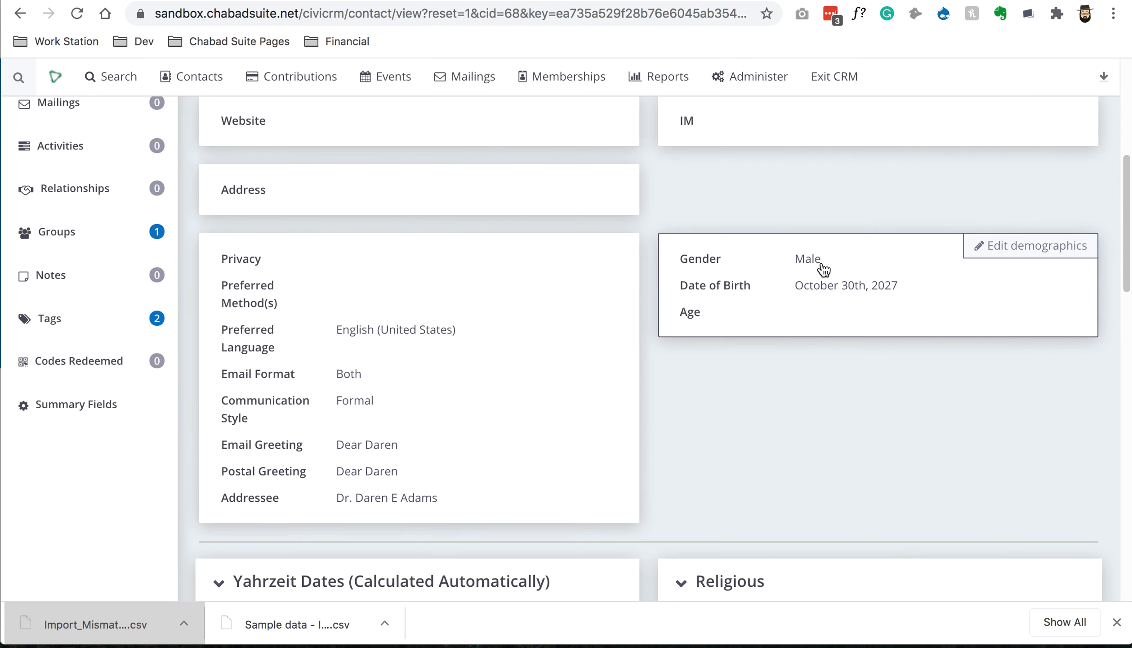
pyautogui.scroll(-9, 776, 384)
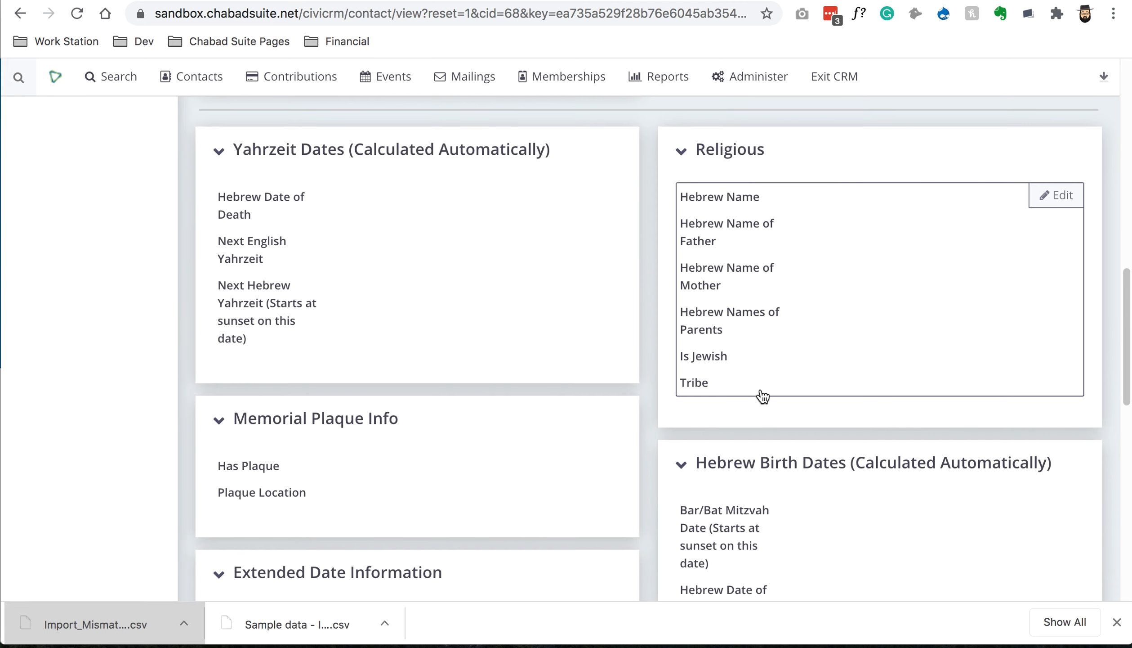
pyautogui.scroll(17, 468, 488)
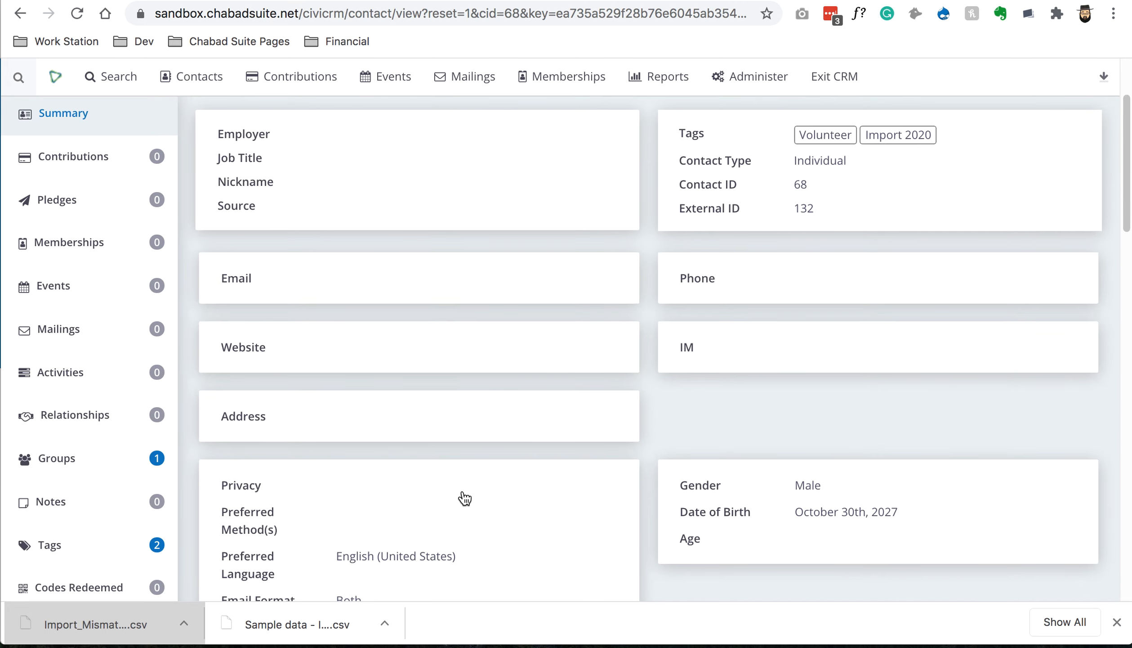
pyautogui.scroll(-3, 265, 478)
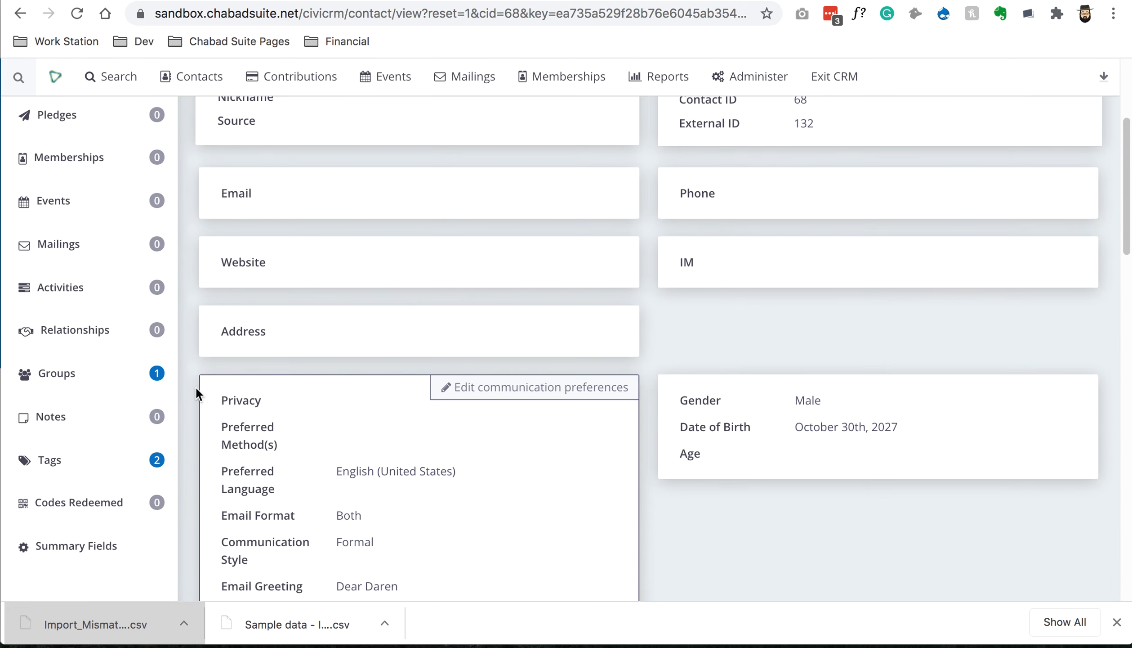
# Step: Check the individual's regular groups and assigned tags
pyautogui.click(120, 370)
pyautogui.scroll(-2, 117, 377)
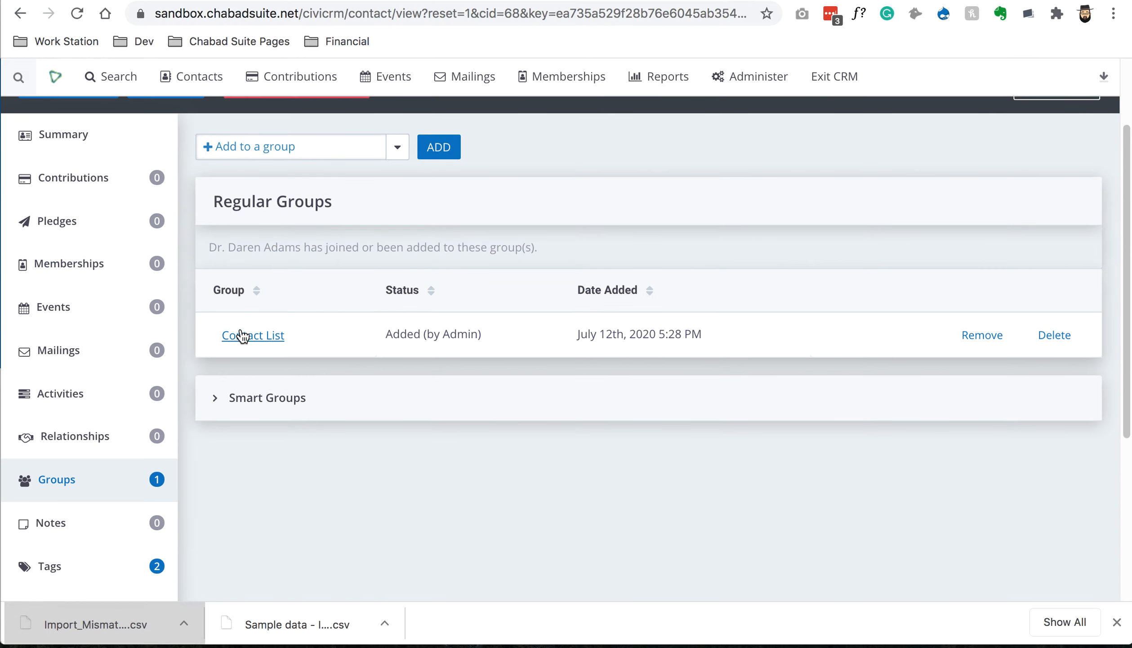
pyautogui.click(129, 568)
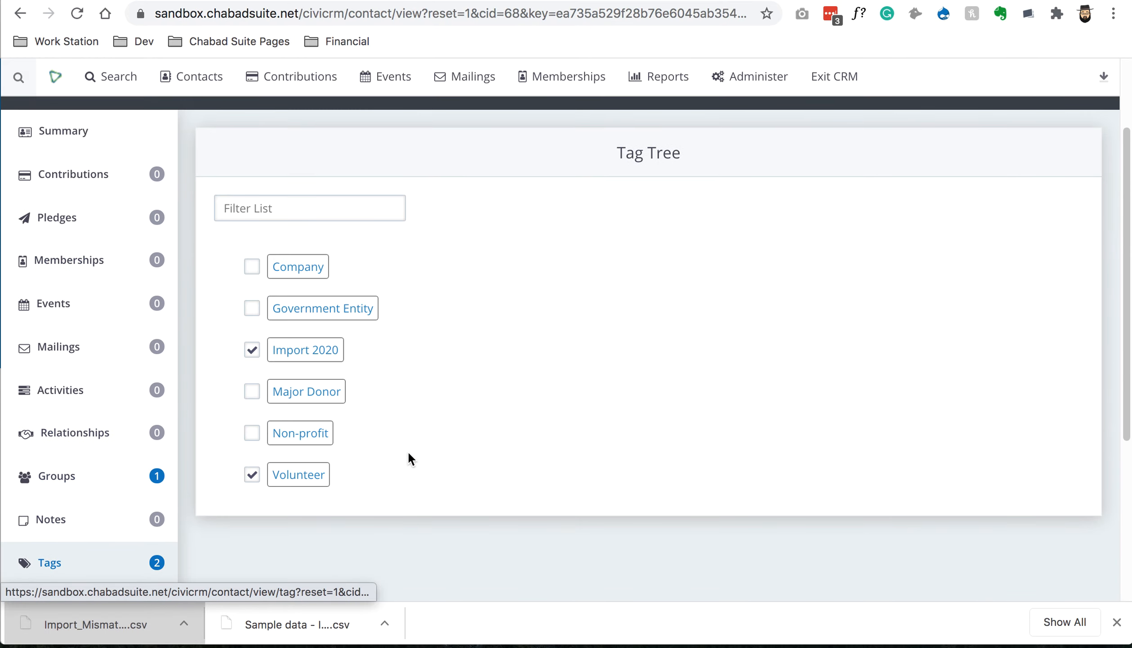
pyautogui.scroll(2, 418, 459)
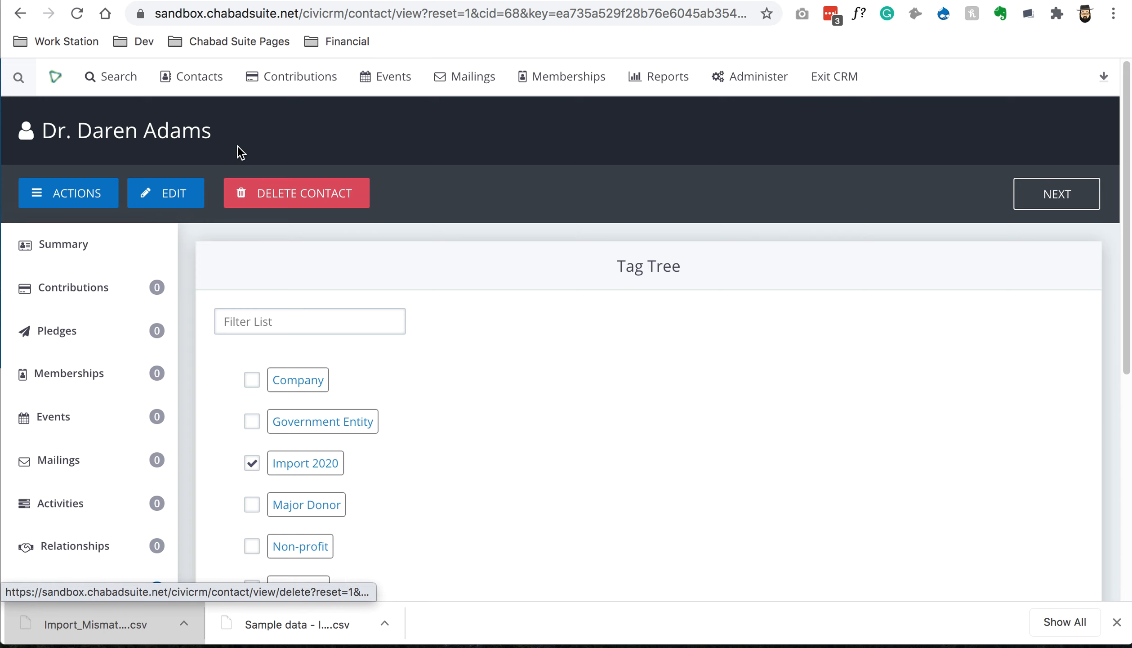
# Step: Find all contacts of type Organization and look through the listed organizations
pyautogui.moveTo(117, 78)
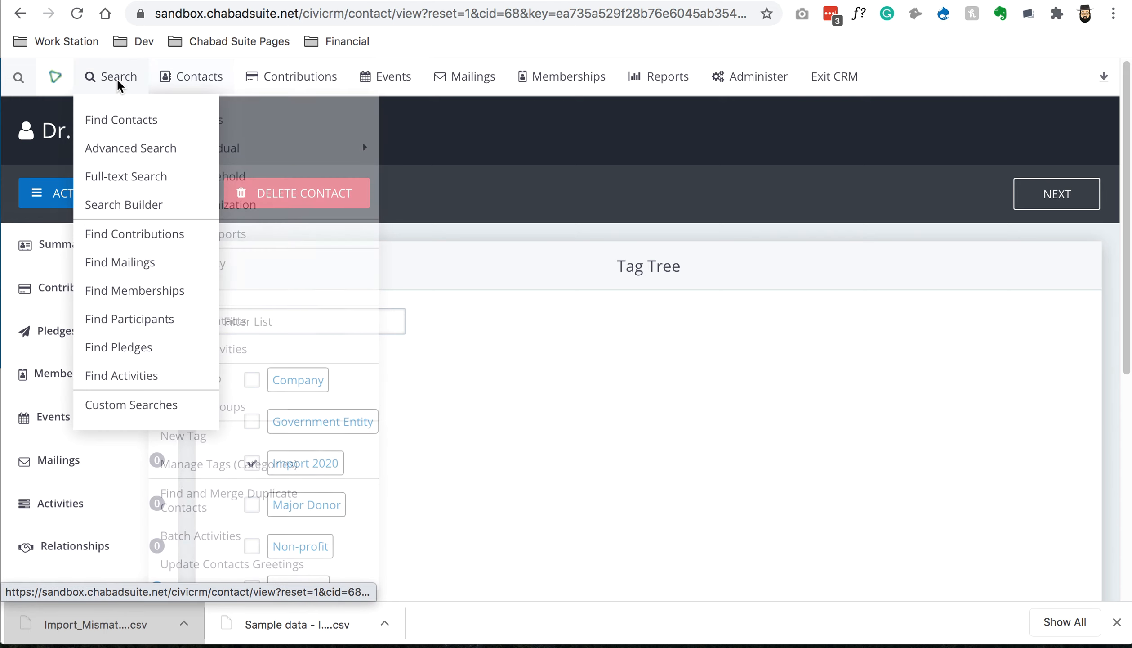
pyautogui.click(121, 130)
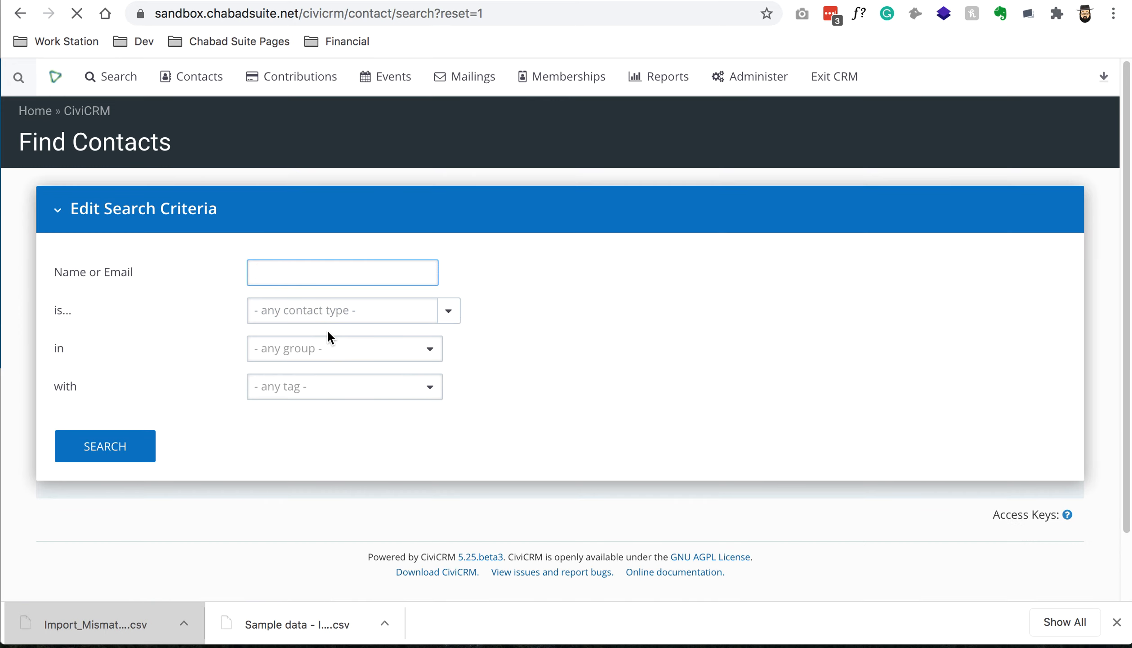
pyautogui.click(329, 321)
pyautogui.click(279, 439)
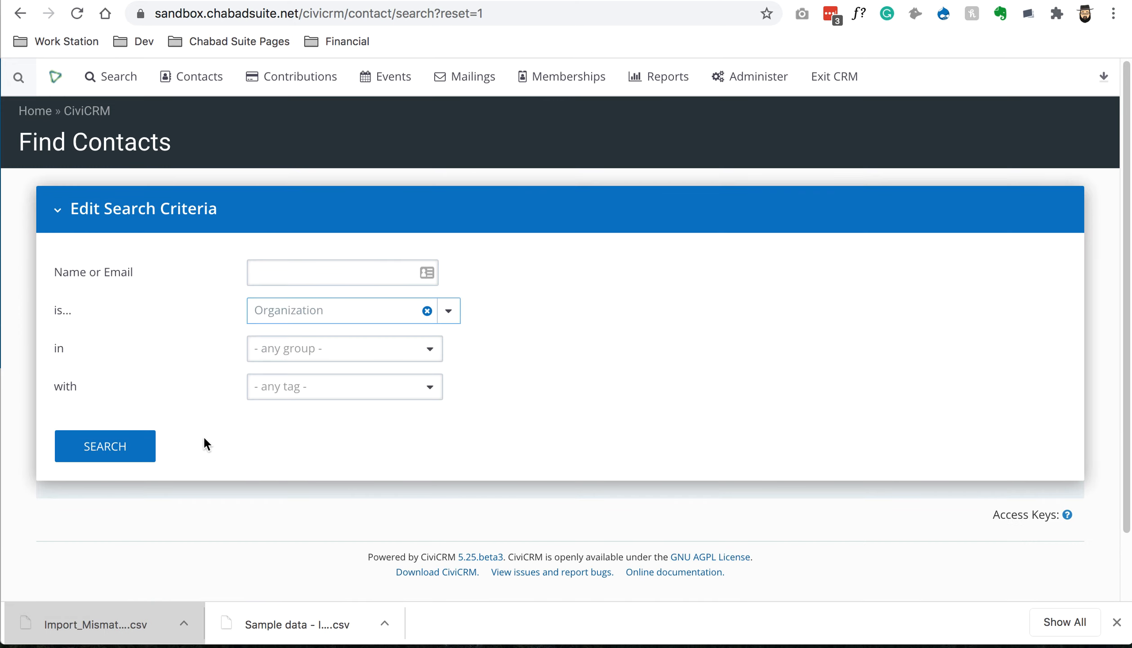
pyautogui.click(105, 439)
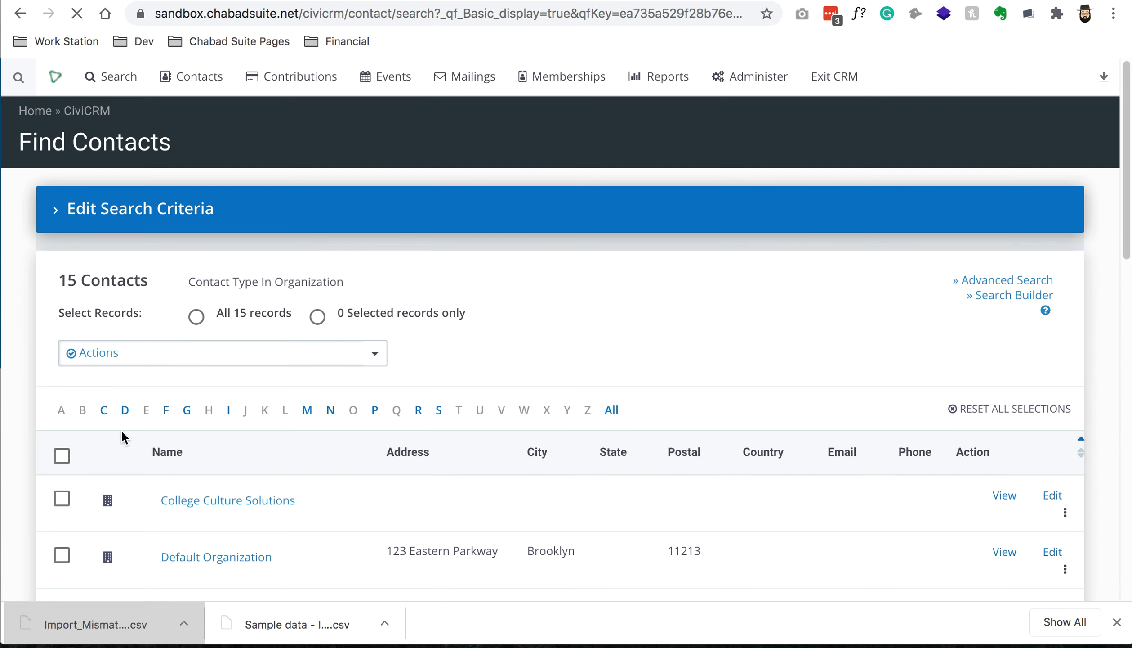
pyautogui.scroll(-15, 265, 423)
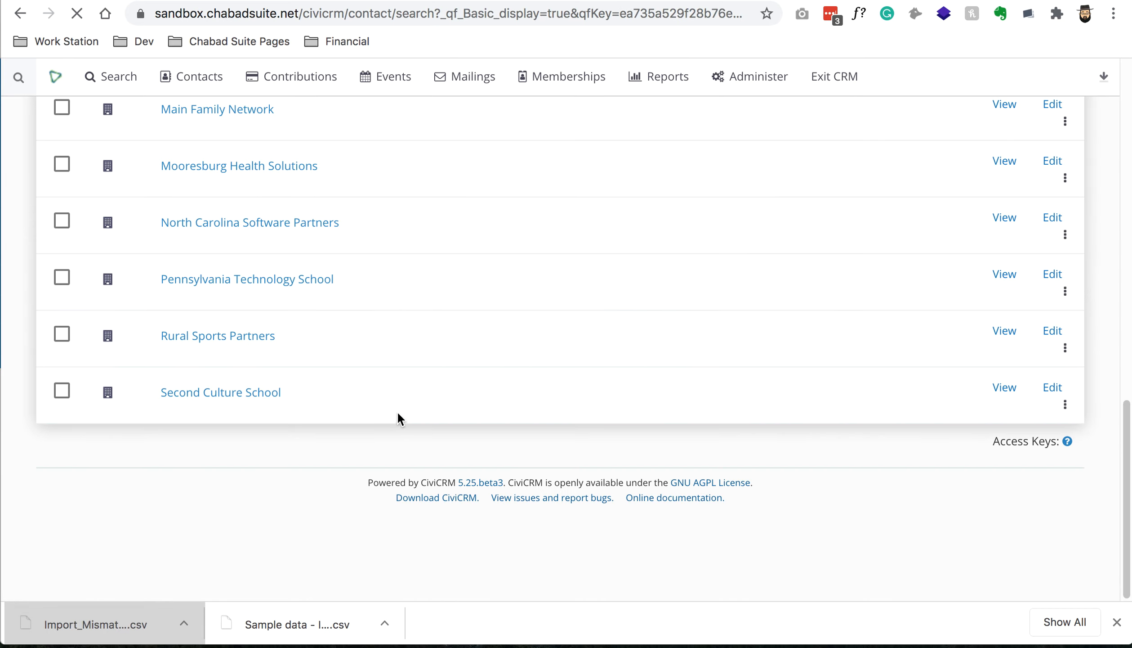
pyautogui.scroll(10, 398, 414)
pyautogui.scroll(4, 400, 416)
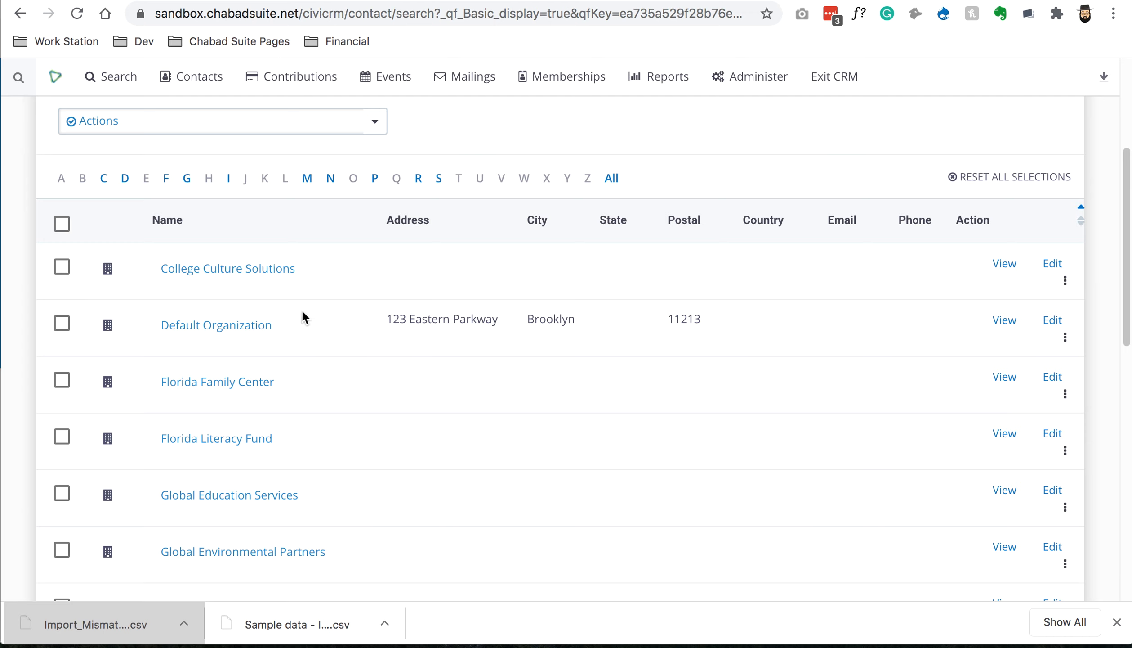
# Step: Open the College Culture Solutions record and examine its summary details, including the External ID
pyautogui.click(263, 277)
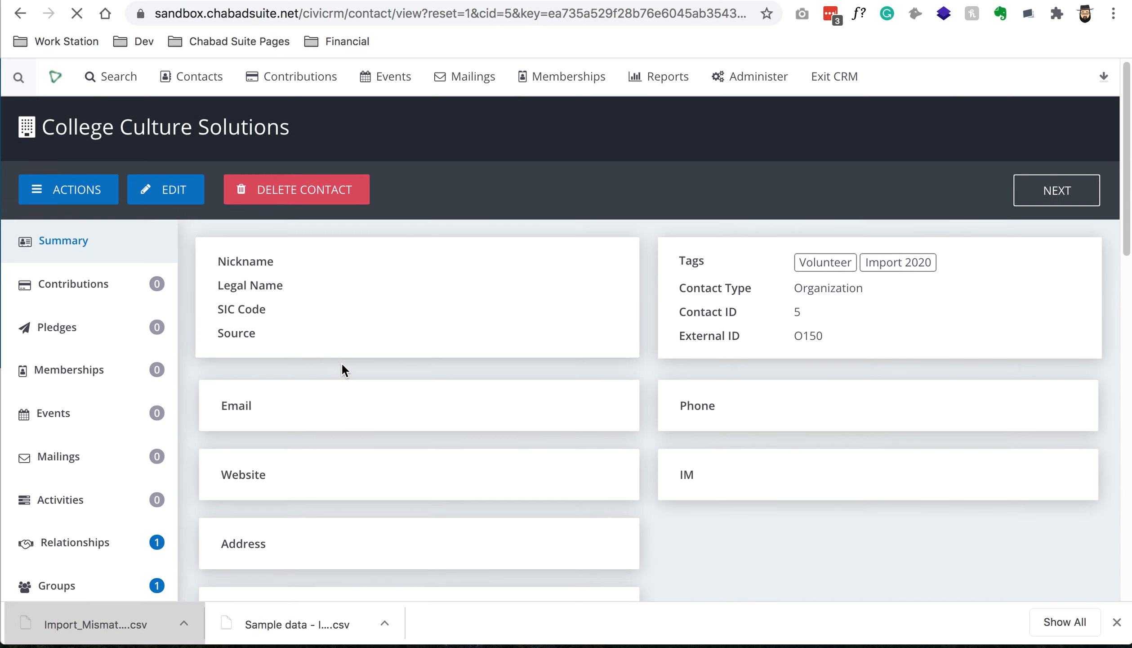
pyautogui.scroll(-1, 382, 357)
pyautogui.scroll(-15, 841, 401)
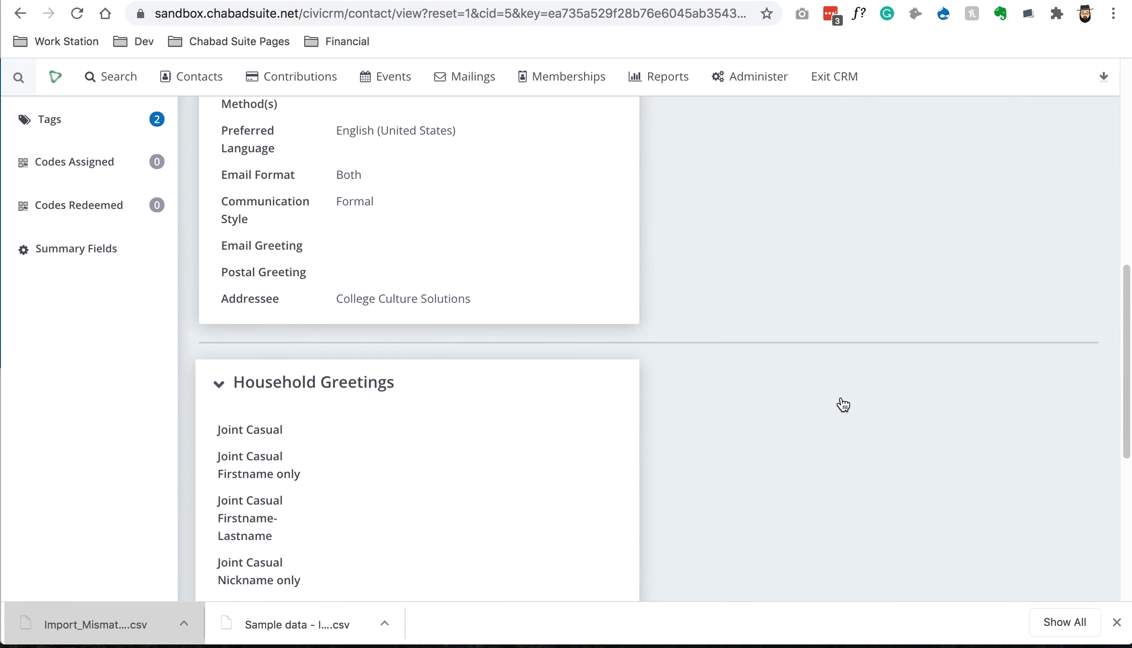
pyautogui.scroll(5, 842, 394)
pyautogui.scroll(10, 843, 398)
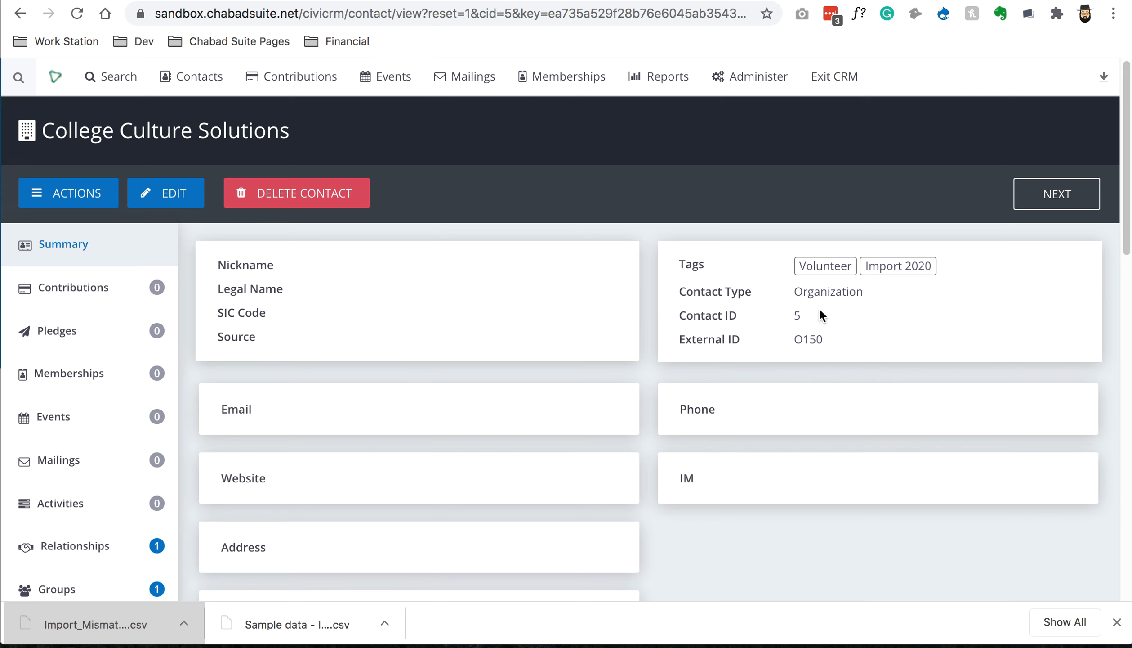
pyautogui.moveTo(681, 333); pyautogui.dragTo(786, 362)
pyautogui.doubleClick(810, 340)
# Step: View the current relationships of College Culture Solutions to check its employer link
pyautogui.scroll(-3, 313, 450)
pyautogui.click(101, 414)
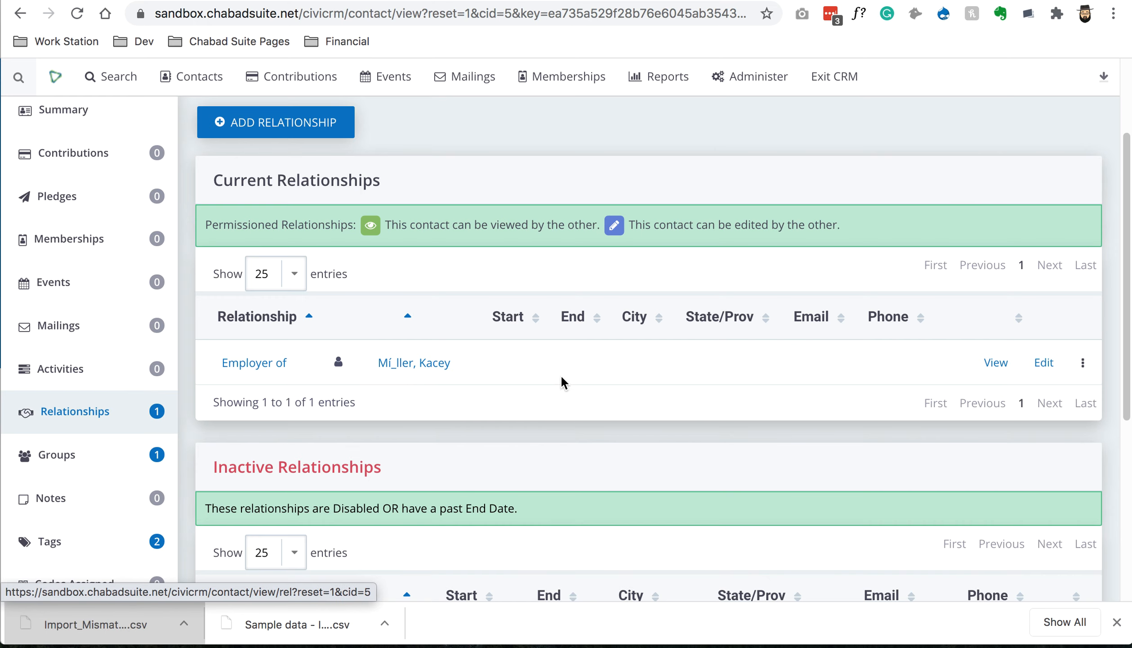
pyautogui.scroll(3, 558, 369)
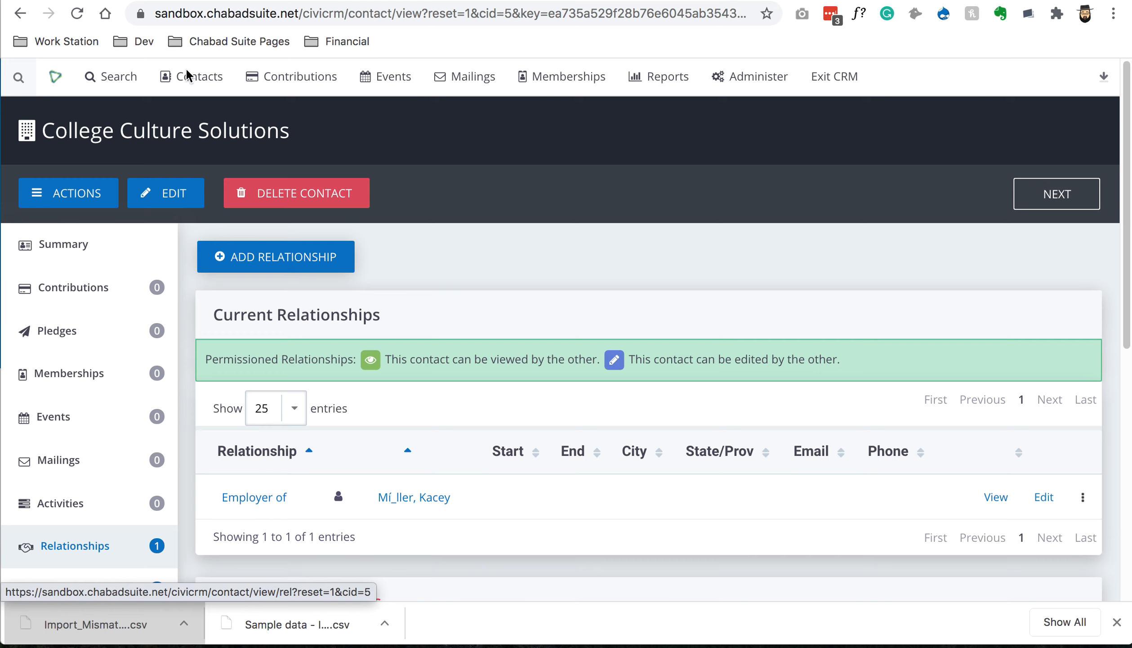
pyautogui.moveTo(455, 629)
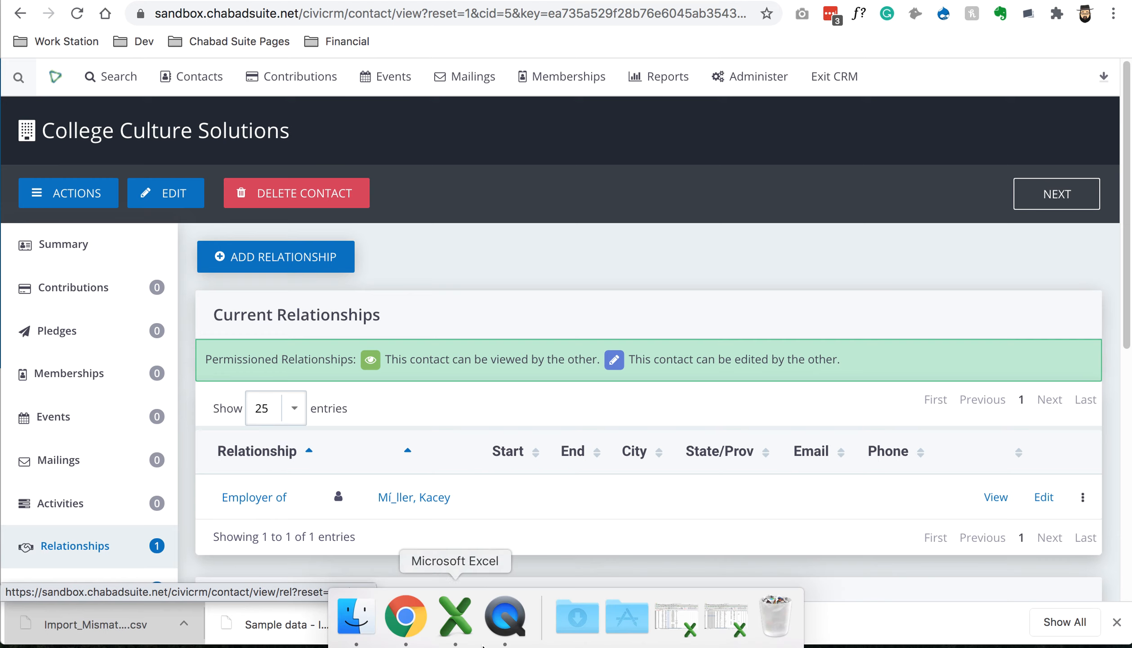
pyautogui.click(518, 620)
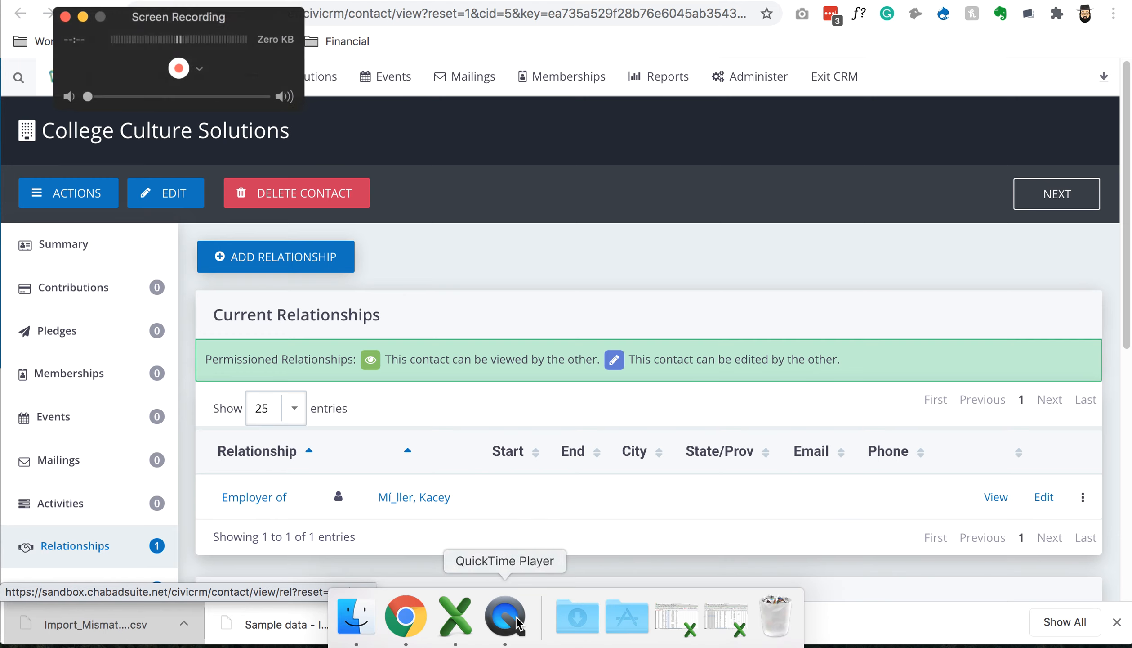